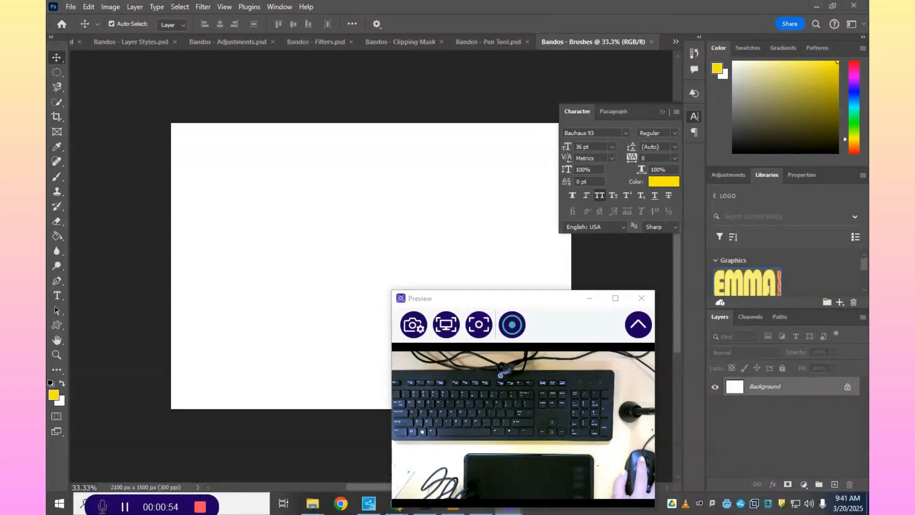
Switch to the Lowell staff applications and launch the INSTALL HUION tablet driver item
{"action": "left_click", "coordinate": [368, 505]}
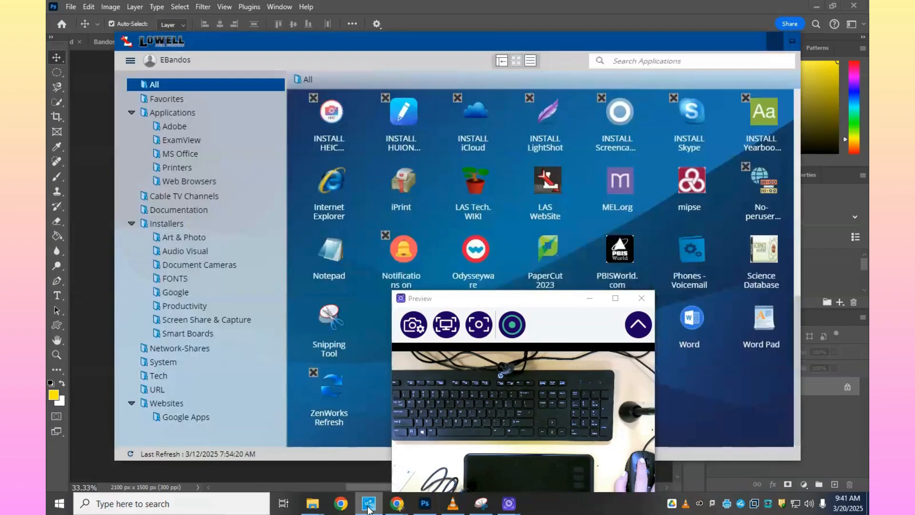
{"action": "left_click", "coordinate": [638, 324]}
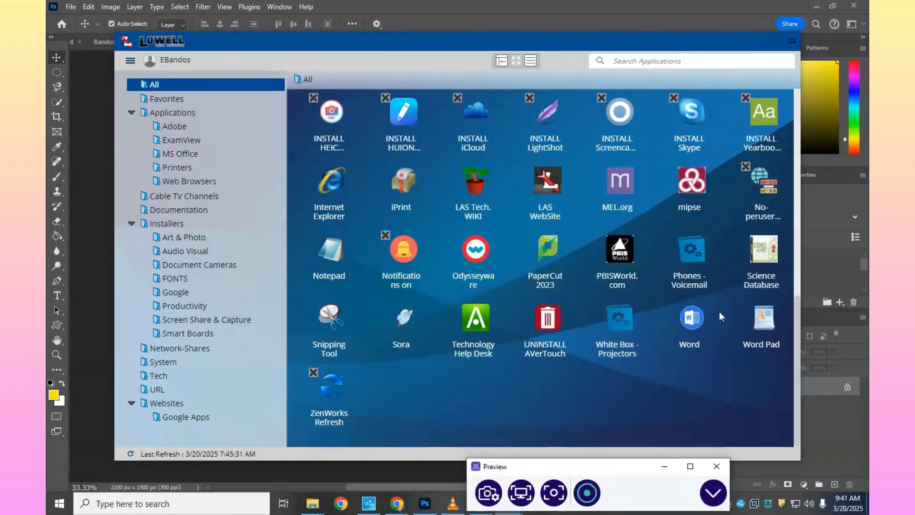
{"action": "scroll", "coordinate": [499, 347], "scroll_direction": "up", "scroll_amount": 2}
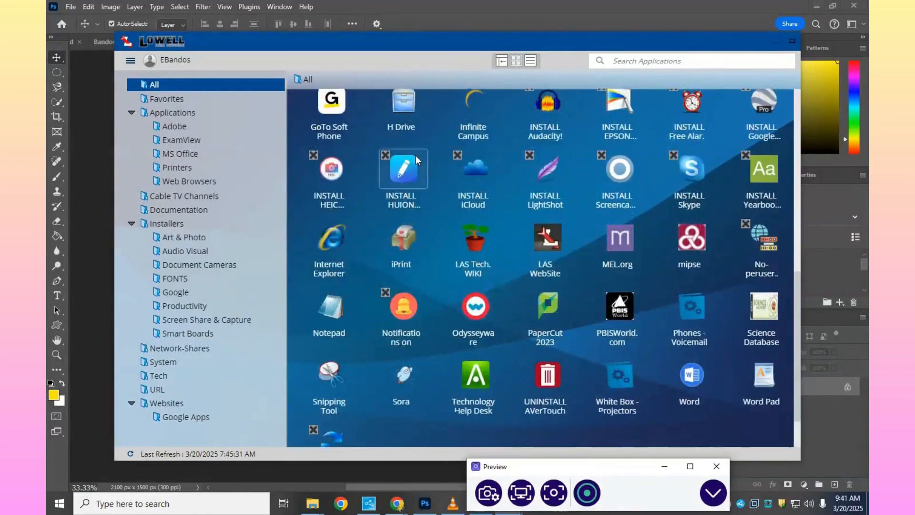
{"action": "left_click", "coordinate": [407, 181]}
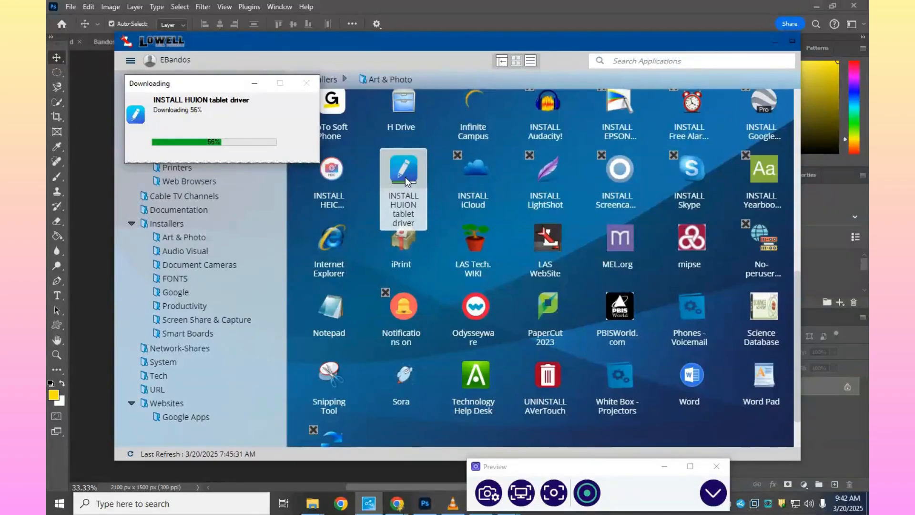
{"action": "left_click", "coordinate": [714, 498]}
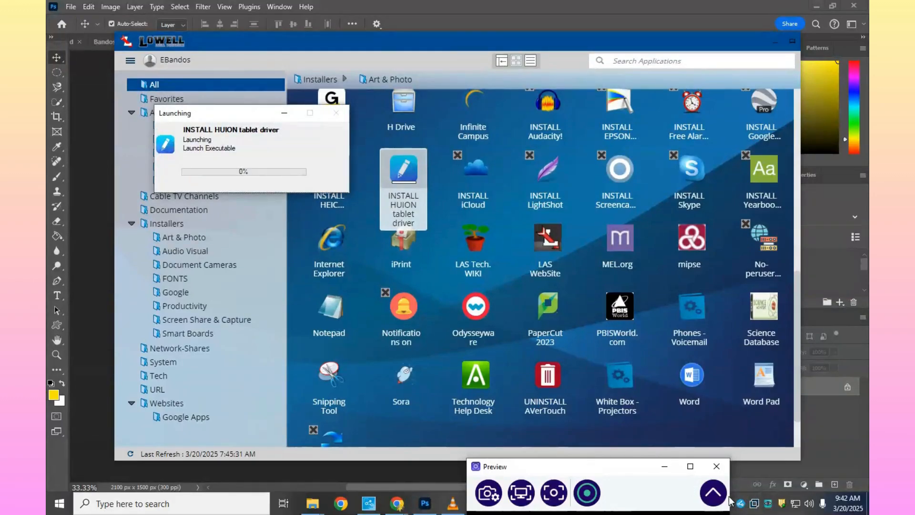
{"action": "left_click_drag", "start_coordinate": [619, 471], "coordinate": [586, 276]}
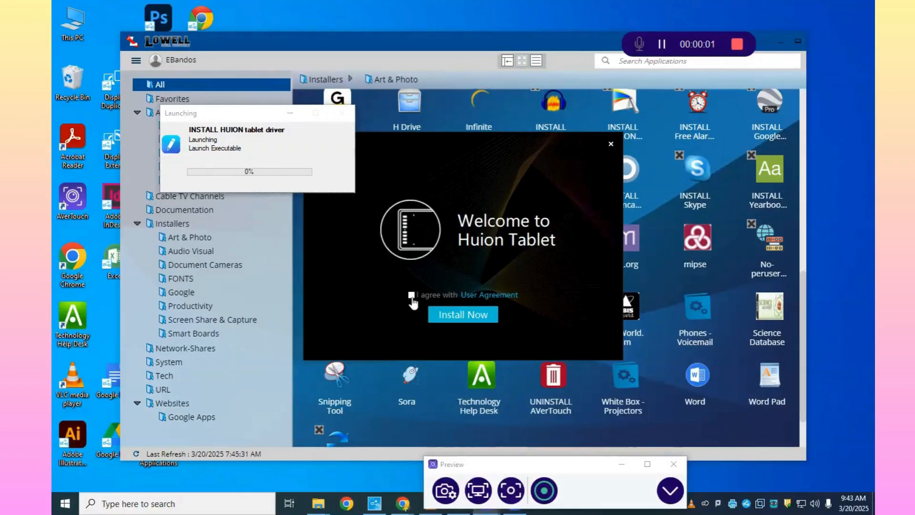
Accept the user agreement, install the Huion Tablet driver, and start it with data sharing allowed
{"action": "left_click", "coordinate": [411, 296]}
{"action": "left_click", "coordinate": [474, 315]}
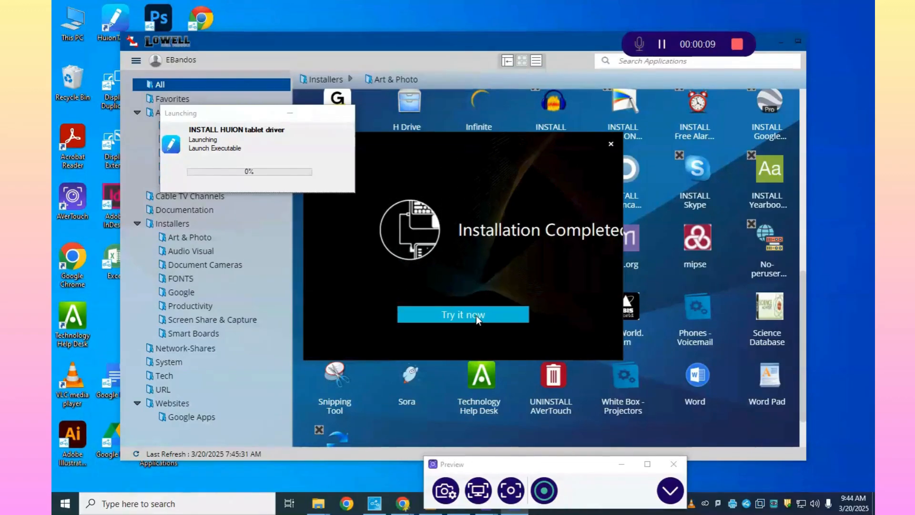
{"action": "left_click", "coordinate": [476, 315]}
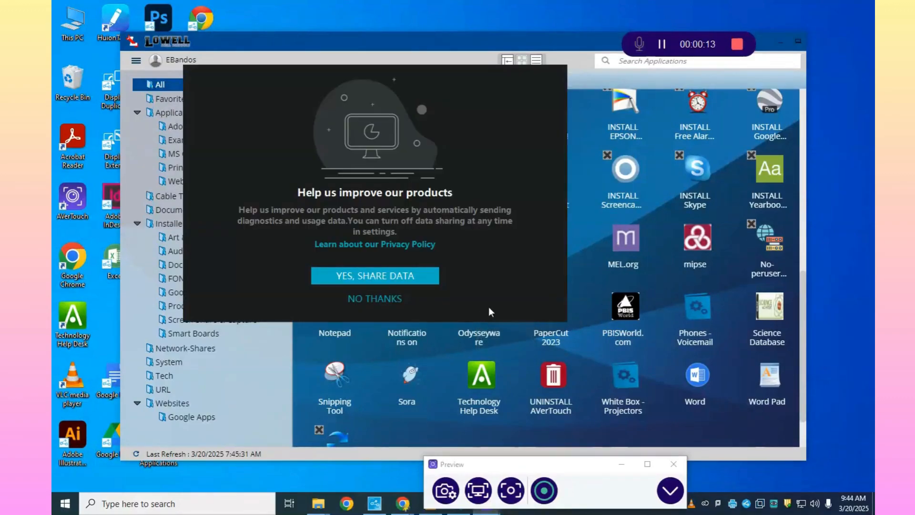
{"action": "left_click", "coordinate": [780, 43]}
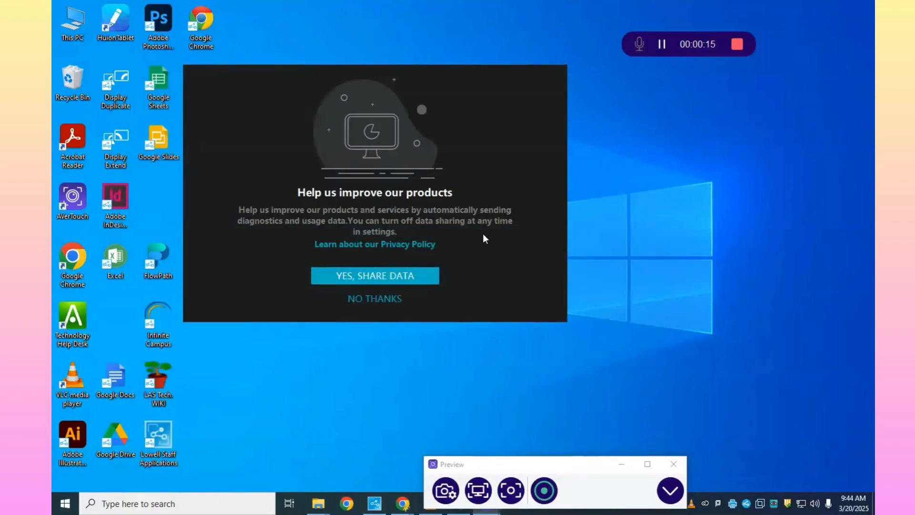
{"action": "left_click", "coordinate": [391, 280]}
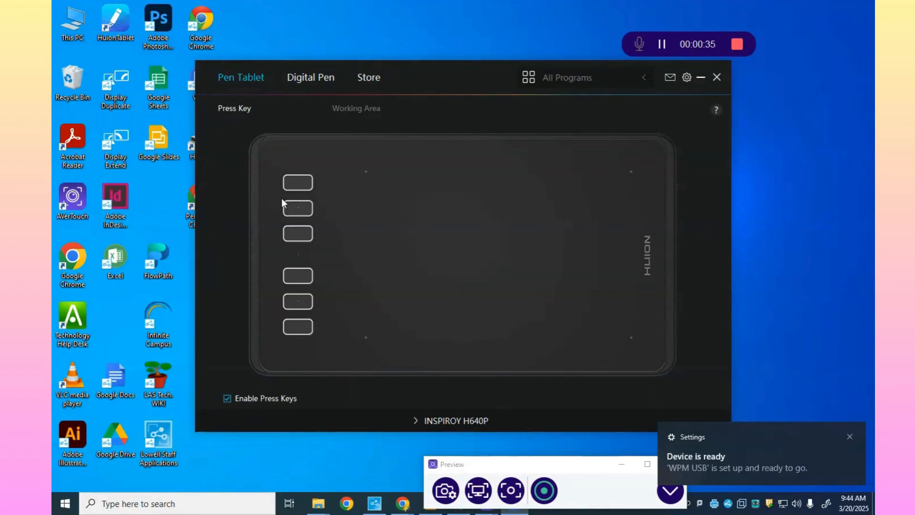
Examine the keystroke assigned to the tablet's uppermost press key without changing it
{"action": "mouse_move", "coordinate": [304, 188]}
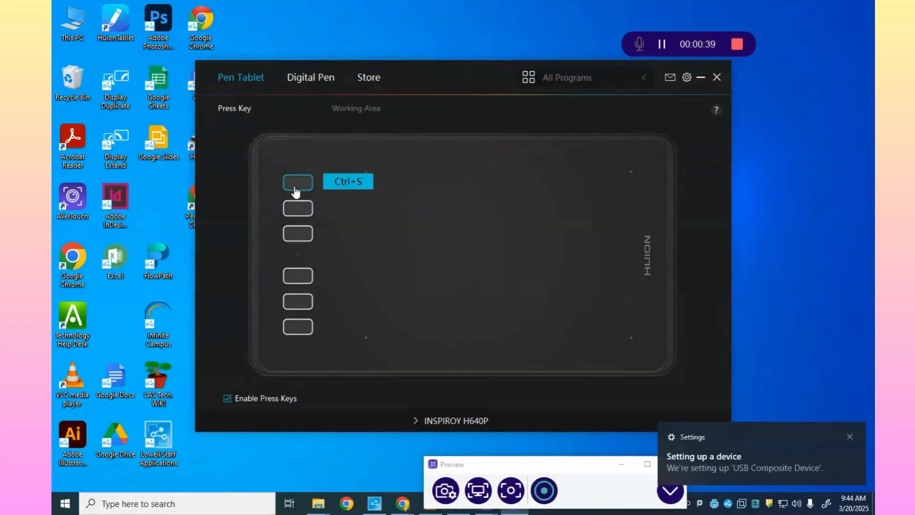
{"action": "left_click", "coordinate": [297, 186]}
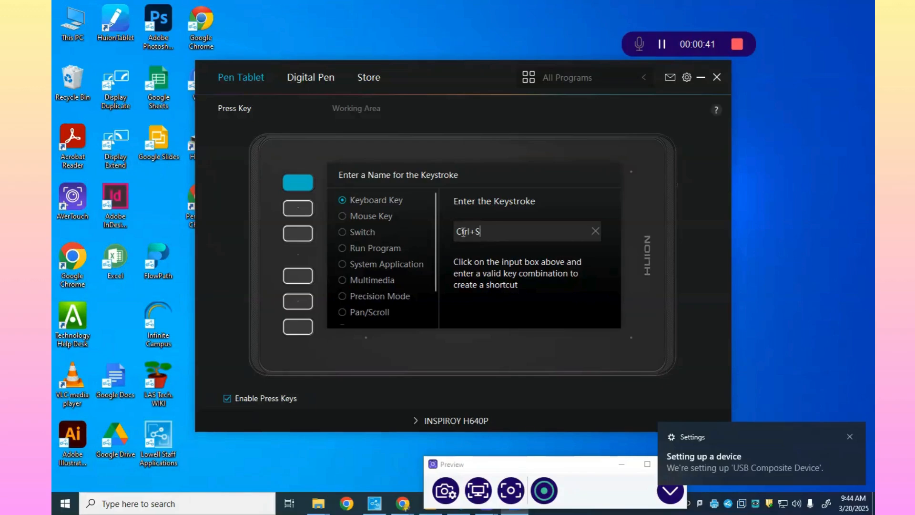
{"action": "left_click_drag", "start_coordinate": [463, 232], "coordinate": [584, 254]}
{"action": "left_click", "coordinate": [301, 158]}
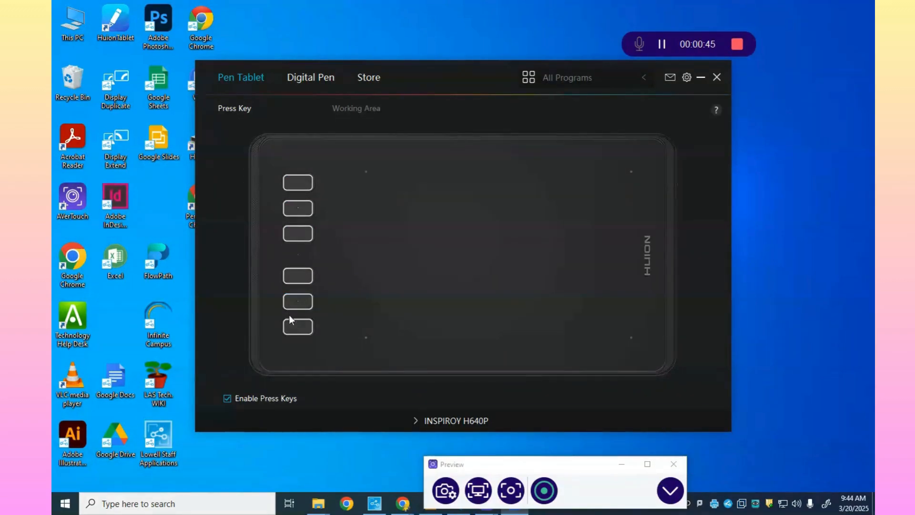
Map the tablet's working area to the left display and rotate the tablet 180° for left-handed key placement
{"action": "left_click", "coordinate": [355, 111]}
{"action": "left_click", "coordinate": [551, 223]}
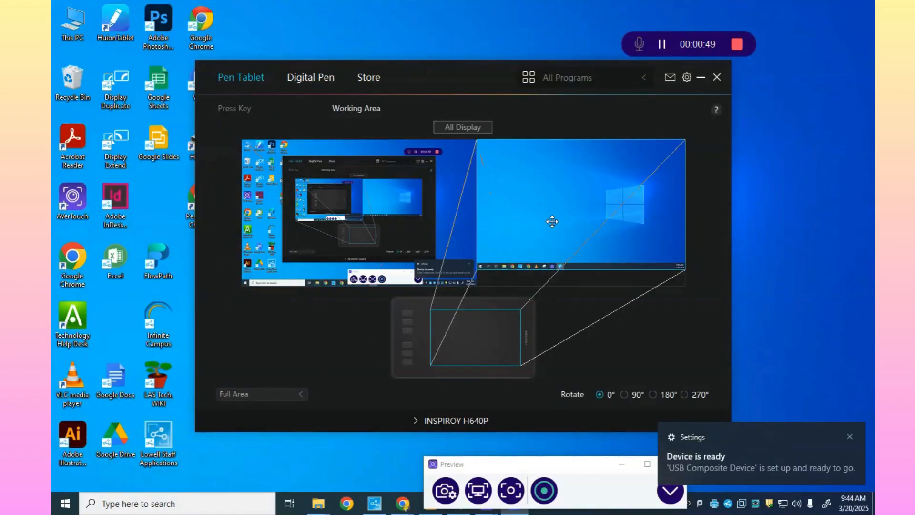
{"action": "left_click", "coordinate": [390, 229]}
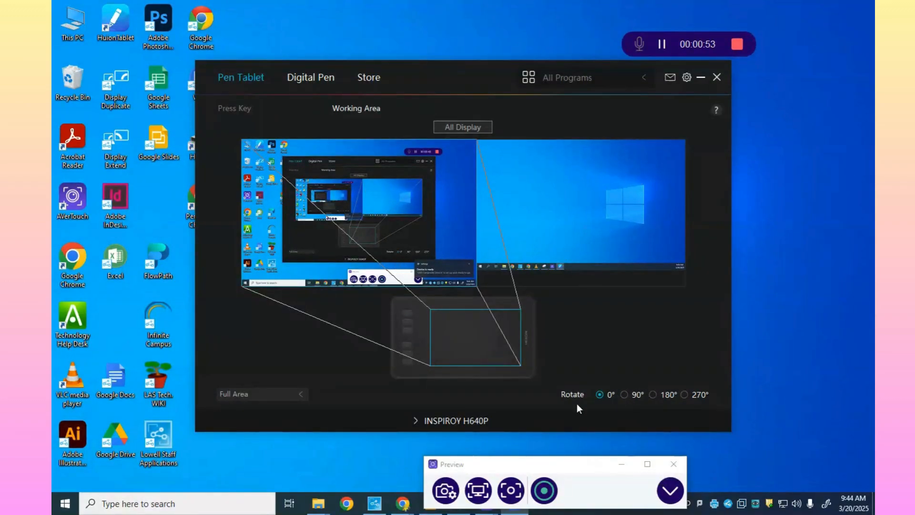
{"action": "left_click", "coordinate": [652, 395]}
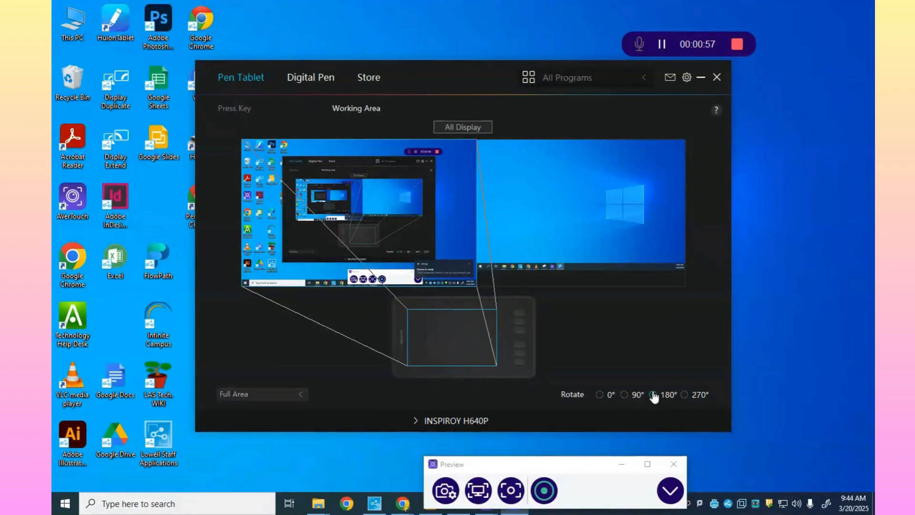
{"action": "left_click", "coordinate": [676, 490]}
{"action": "left_click_drag", "start_coordinate": [582, 465], "coordinate": [773, 281]}
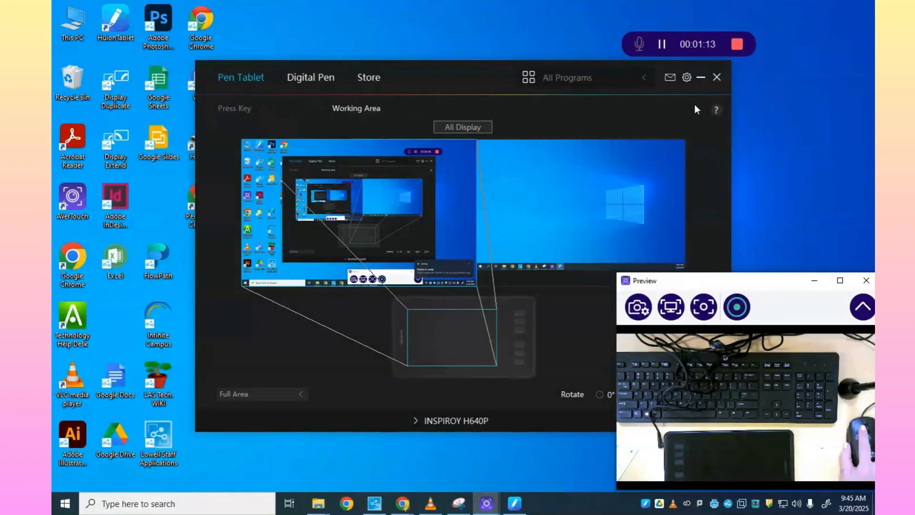
Examine the function assigned to the digital pen's upper button without changing it
{"action": "left_click", "coordinate": [327, 78]}
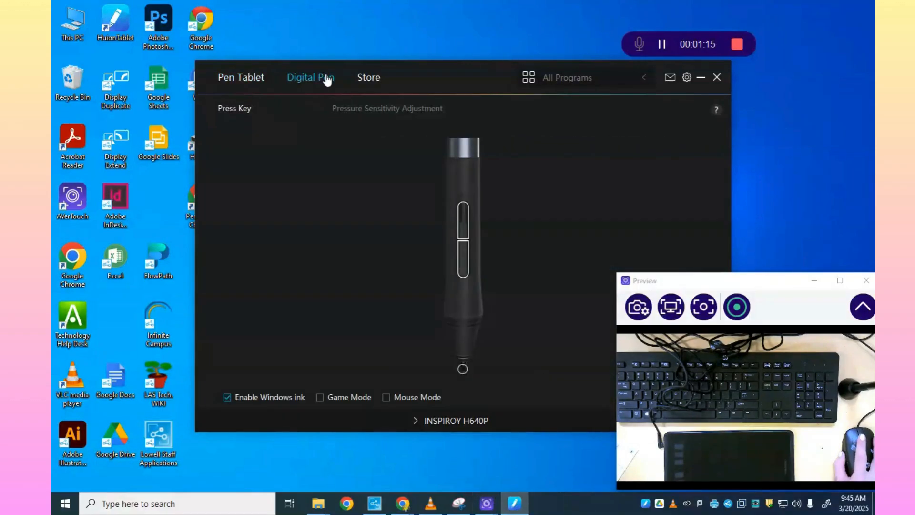
{"action": "left_click", "coordinate": [464, 224]}
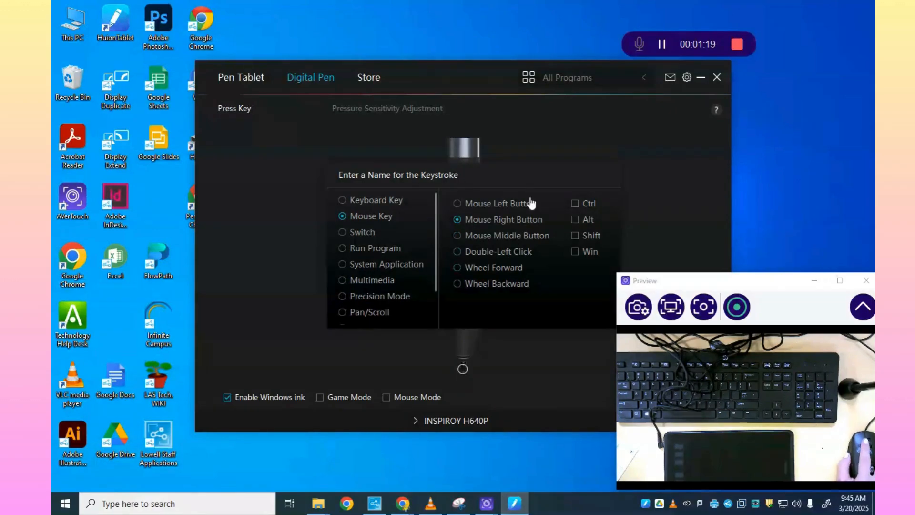
{"action": "left_click", "coordinate": [547, 137]}
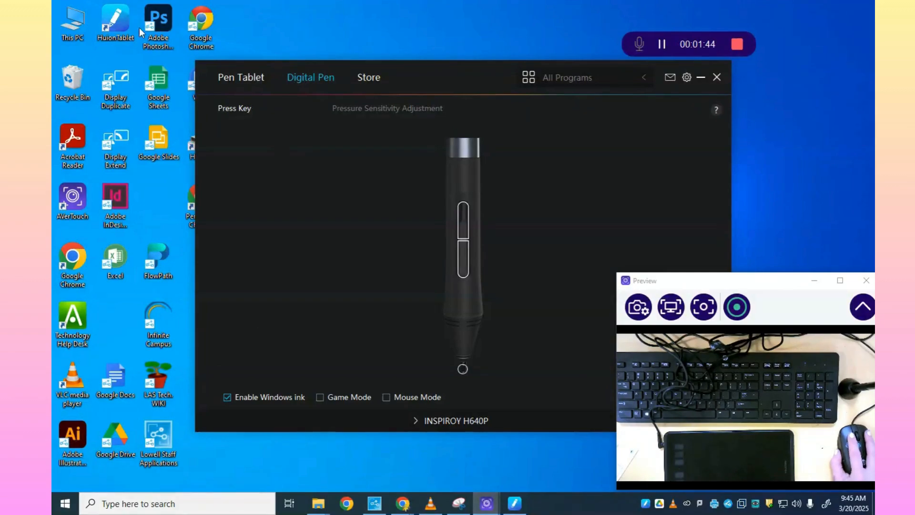
Switch to Photoshop and start a new document from the Default Photoshop Size preset, 7 x 5 in at 300 ppi
{"action": "left_click", "coordinate": [160, 25]}
{"action": "double_click", "coordinate": [159, 22]}
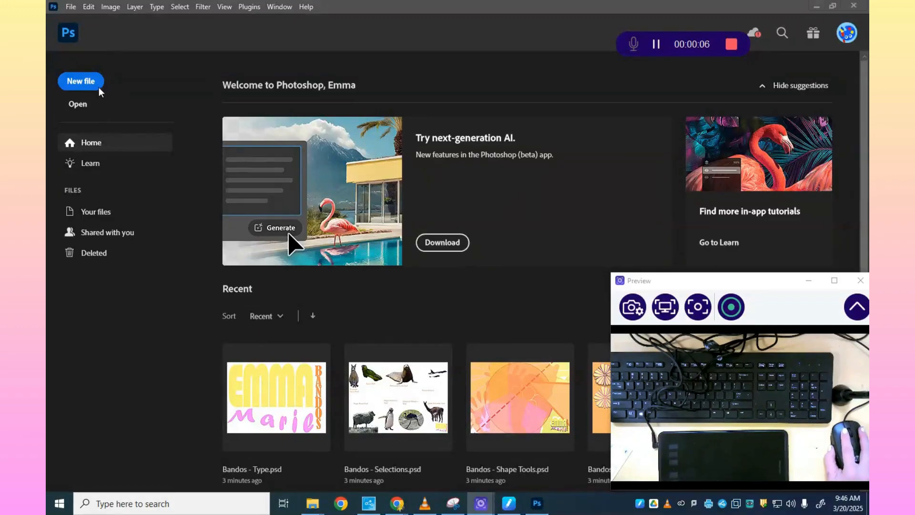
{"action": "left_click", "coordinate": [92, 84]}
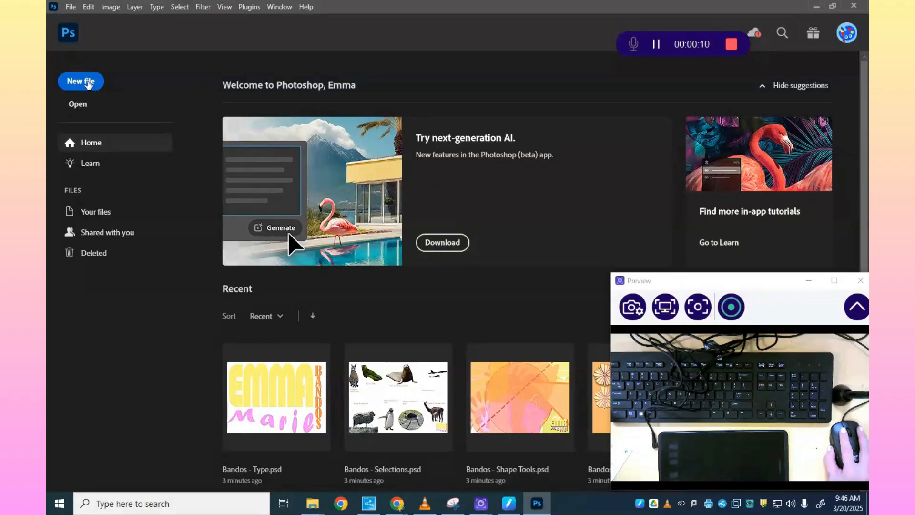
{"action": "left_click", "coordinate": [88, 84]}
{"action": "left_click", "coordinate": [418, 251]}
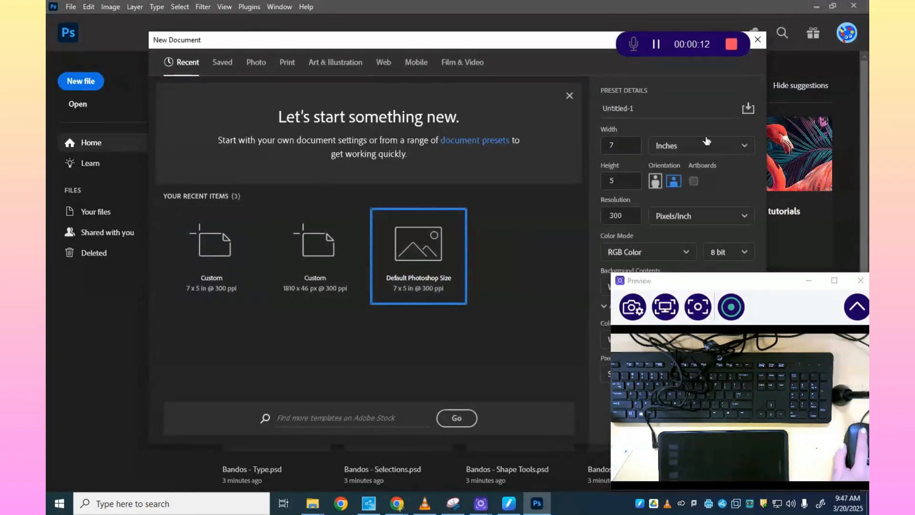
Name the new document with the owner's surname followed by "- Brushes" and create it
{"action": "left_click", "coordinate": [658, 112]}
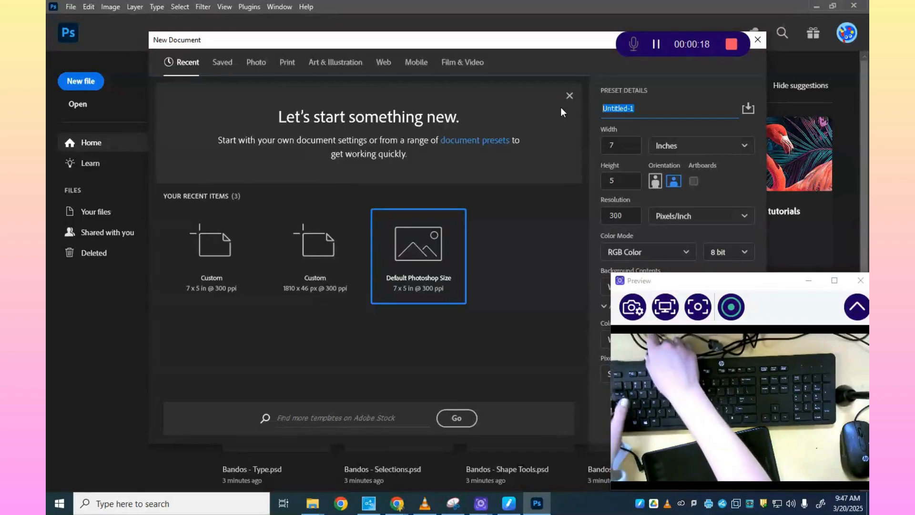
{"action": "type", "text": "ban"}
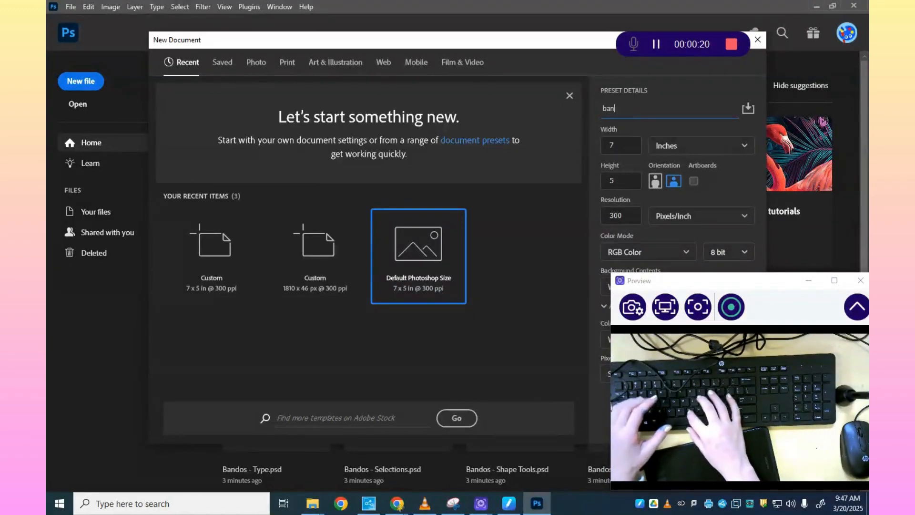
{"action": "type", "text": "d"}
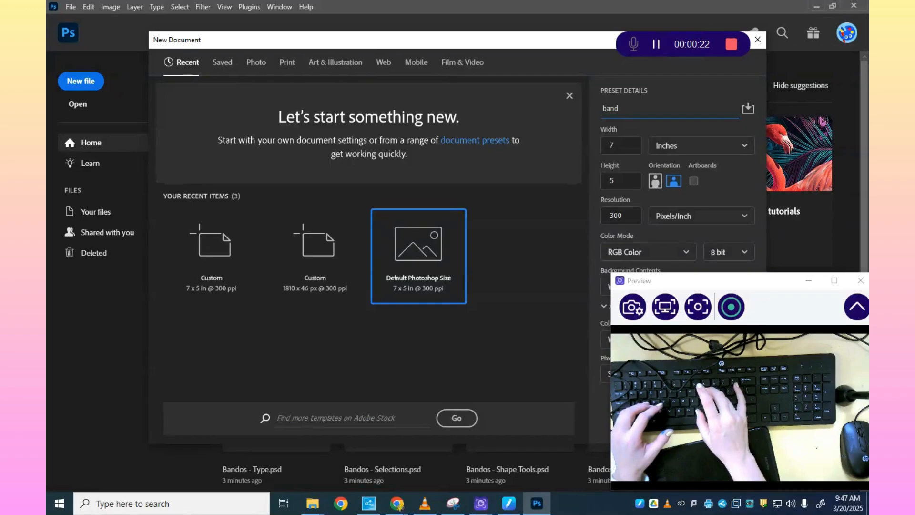
{"action": "type", "text": "os - B"}
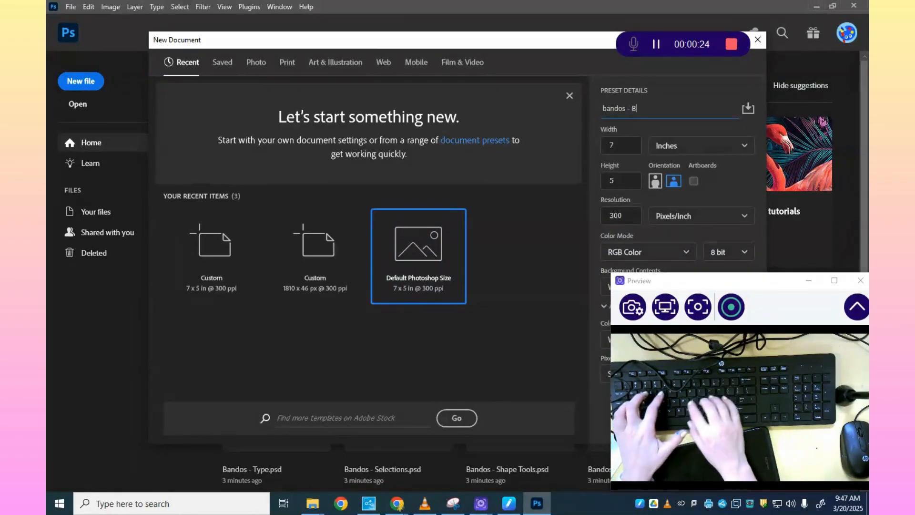
{"action": "type", "text": "rushes"}
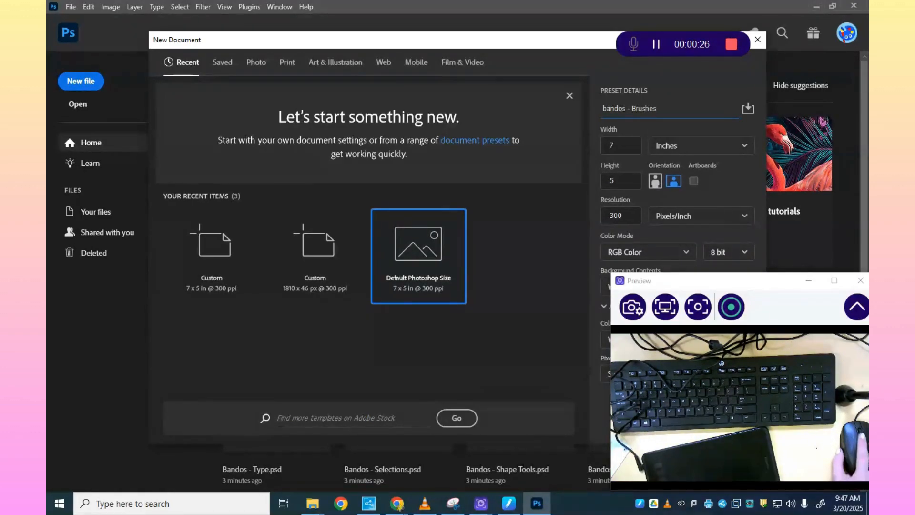
{"action": "left_click_drag", "start_coordinate": [734, 286], "coordinate": [411, 257]}
{"action": "left_click", "coordinate": [682, 418]}
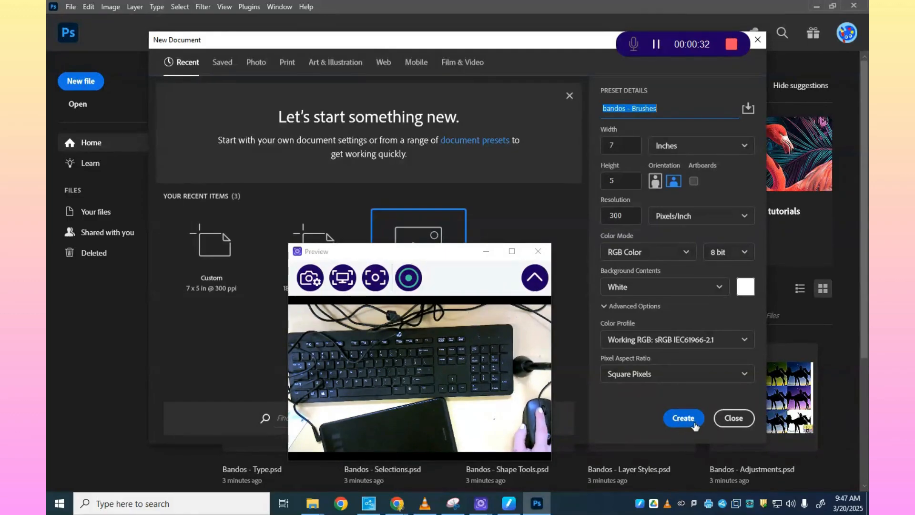
{"action": "left_click", "coordinate": [692, 422]}
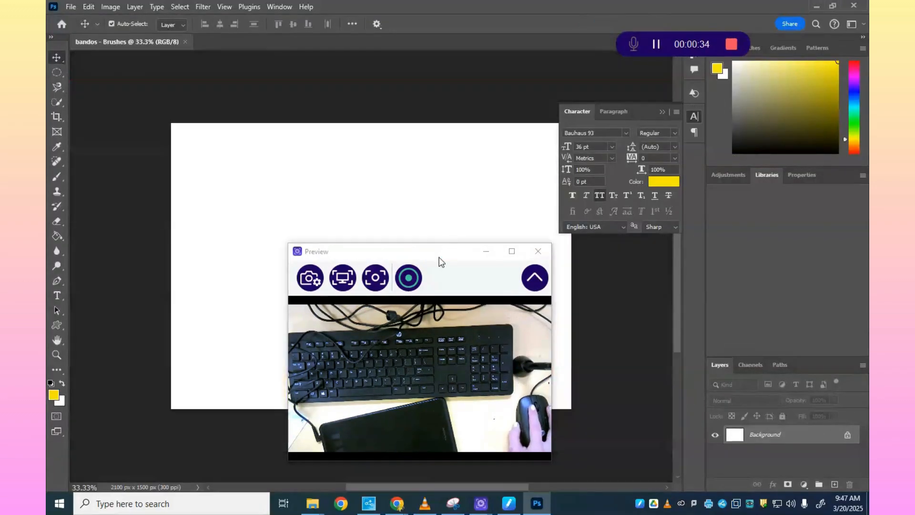
Display the brush presets and restore the Legacy Brushes set to them
{"action": "left_click_drag", "start_coordinate": [458, 270], "coordinate": [732, 142]}
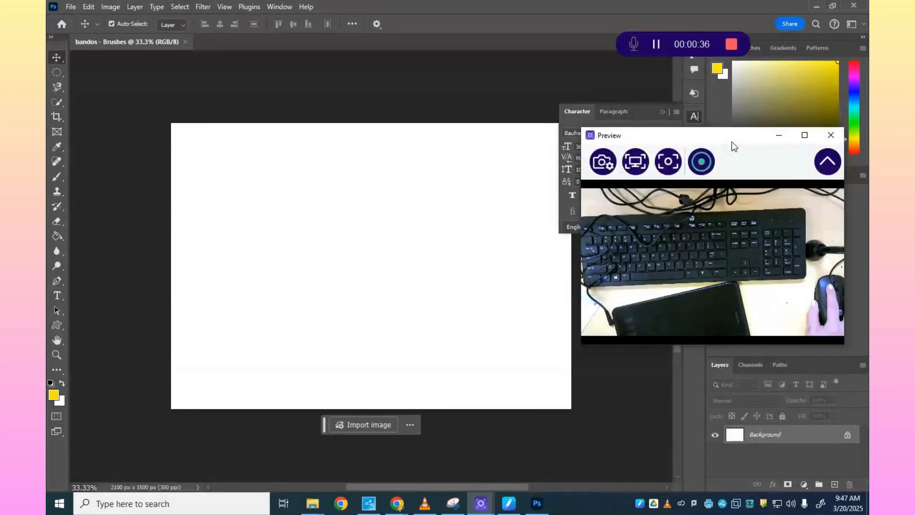
{"action": "left_click", "coordinate": [656, 45]}
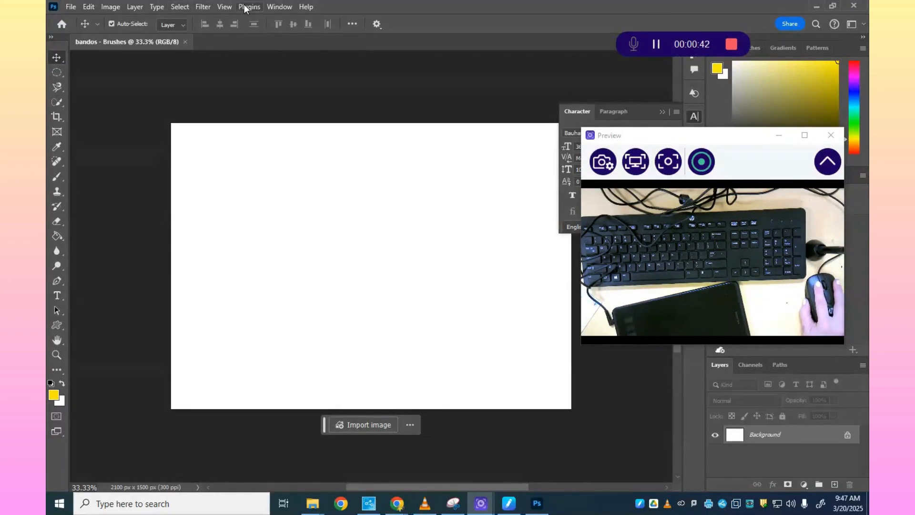
{"action": "left_click", "coordinate": [277, 7]}
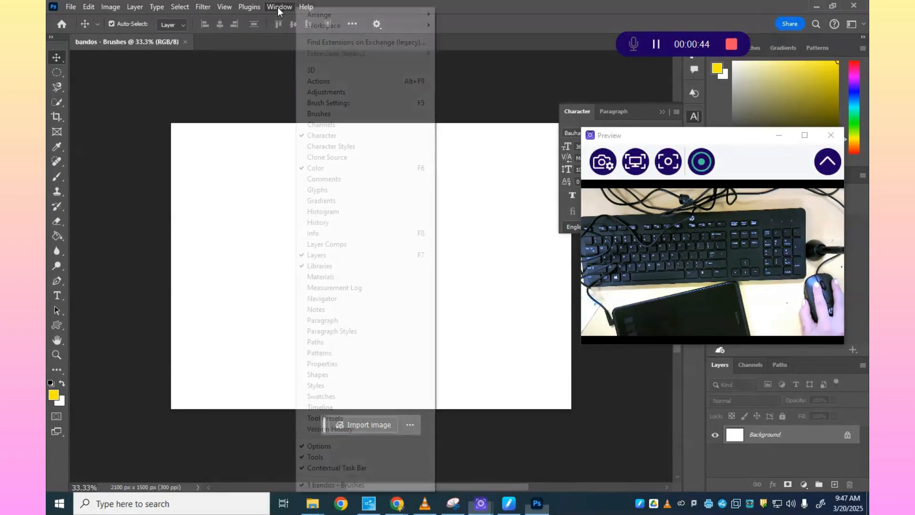
{"action": "left_click", "coordinate": [333, 115]}
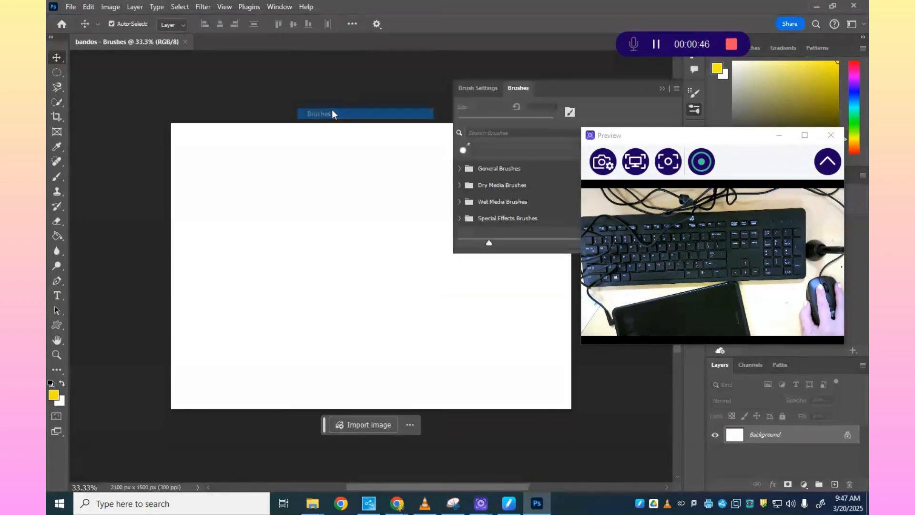
{"action": "left_click", "coordinate": [676, 90]}
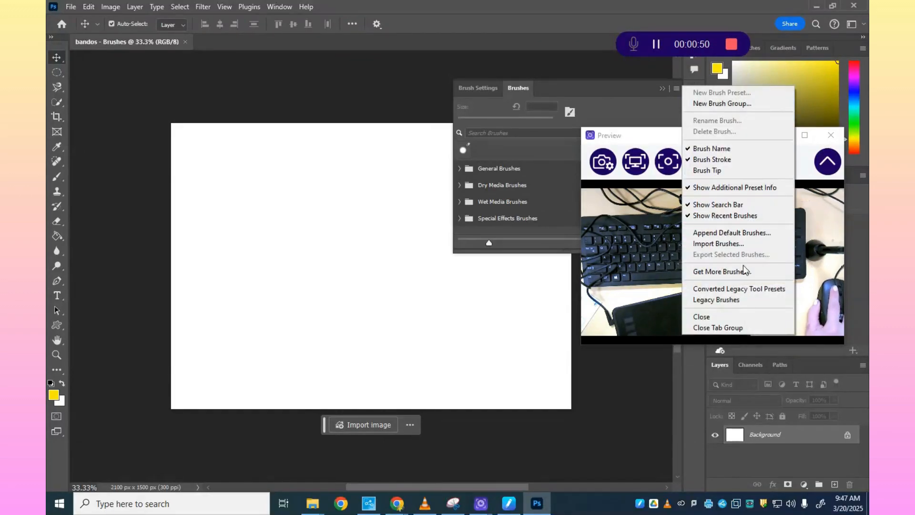
{"action": "left_click", "coordinate": [749, 300]}
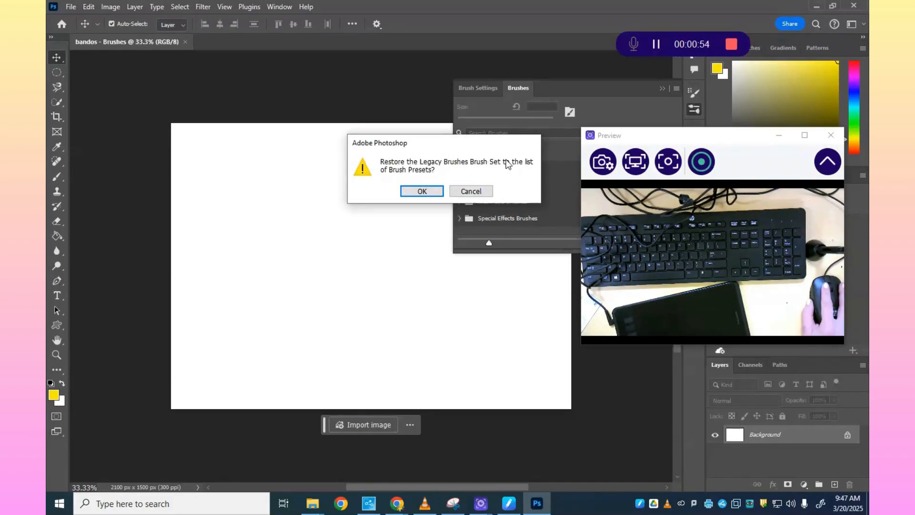
{"action": "left_click", "coordinate": [422, 191]}
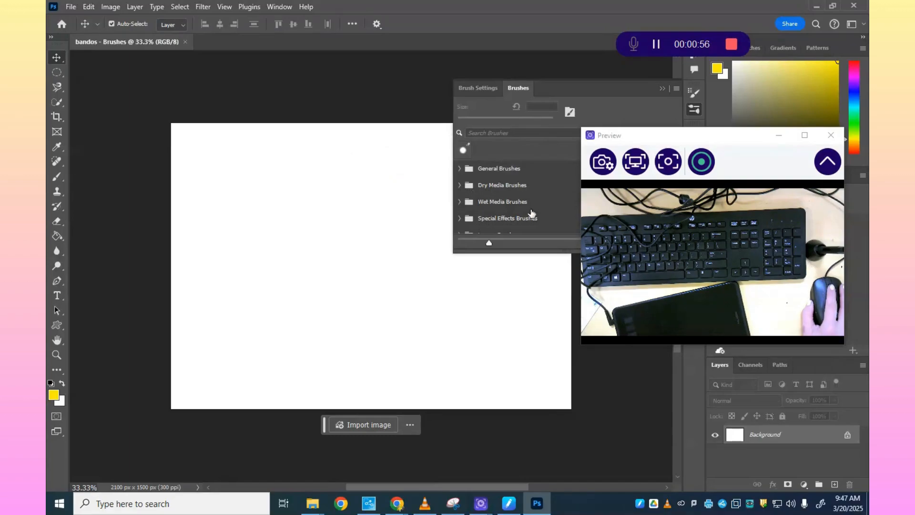
Look through the brush folders inside the restored Legacy Brushes set and review the brush preset options
{"action": "left_click", "coordinate": [460, 224]}
{"action": "scroll", "coordinate": [510, 219], "scroll_direction": "down", "scroll_amount": 5}
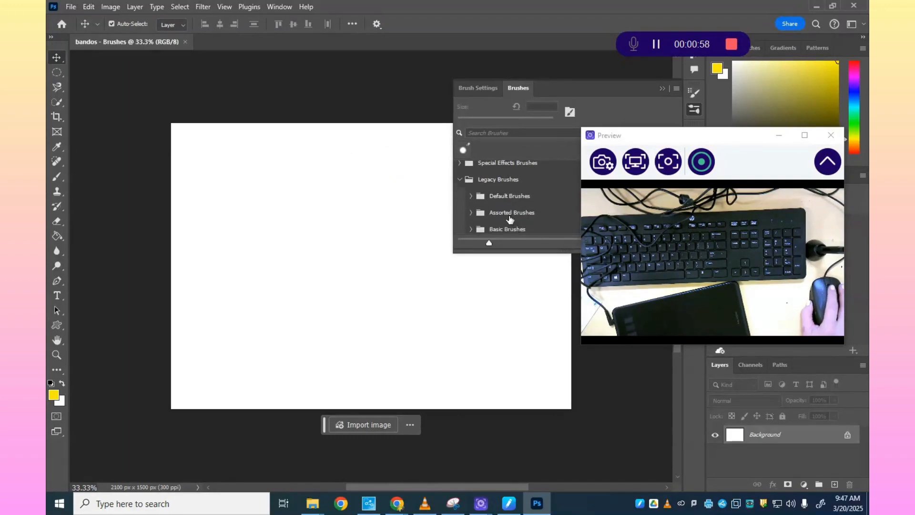
{"action": "scroll", "coordinate": [509, 220], "scroll_direction": "down", "scroll_amount": 5}
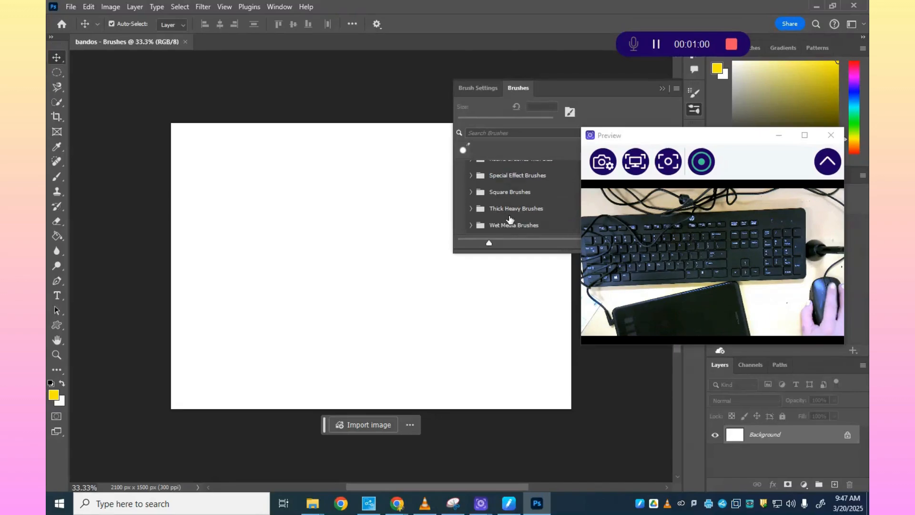
{"action": "scroll", "coordinate": [510, 219], "scroll_direction": "up", "scroll_amount": 10}
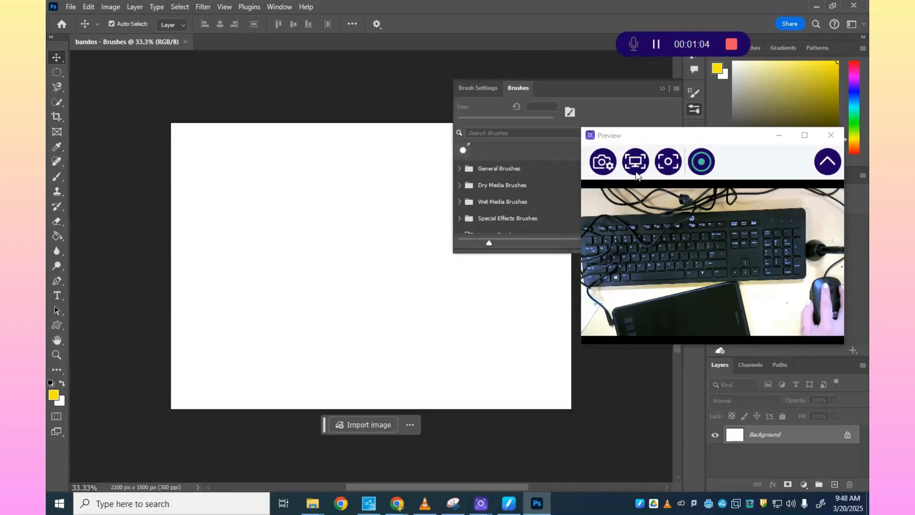
{"action": "left_click", "coordinate": [673, 89]}
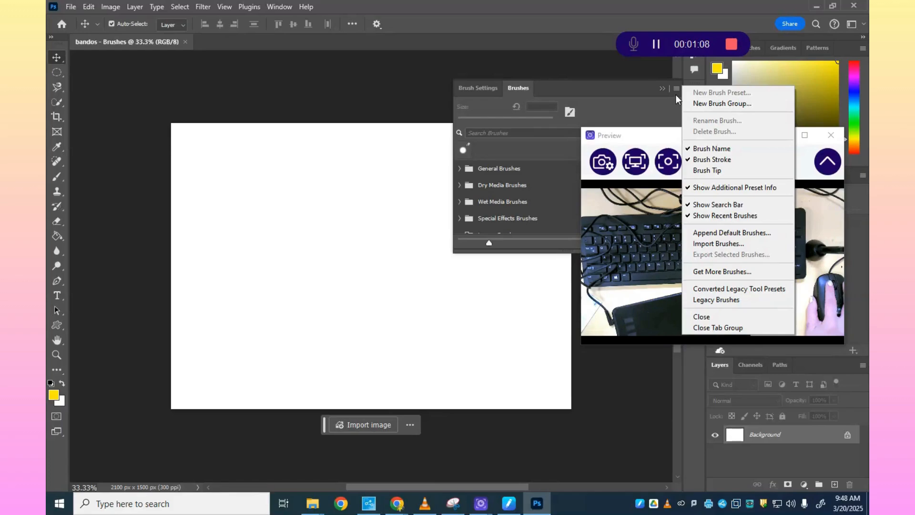
{"action": "left_click", "coordinate": [675, 95]}
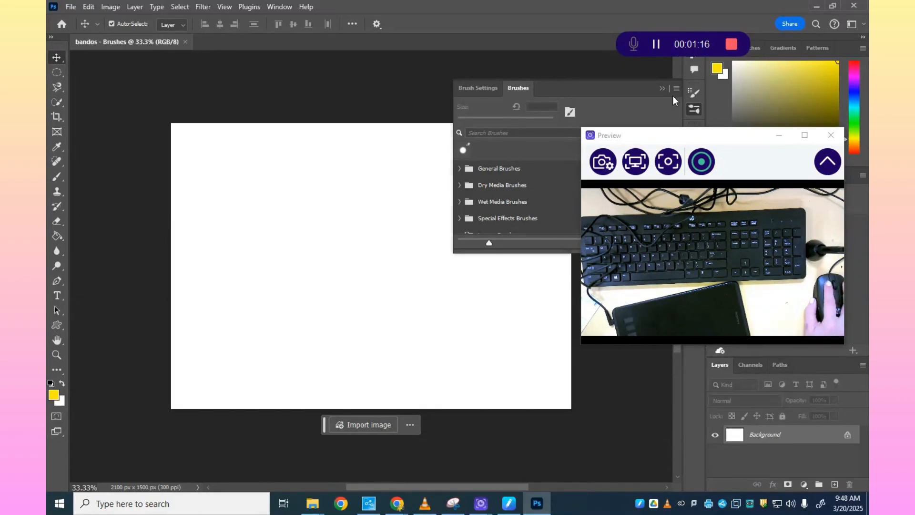
With the Brush tool, choose Soft Round Pressure Size from General Brushes and paint a looping yellow test stroke across the canvas
{"action": "left_click", "coordinate": [60, 178]}
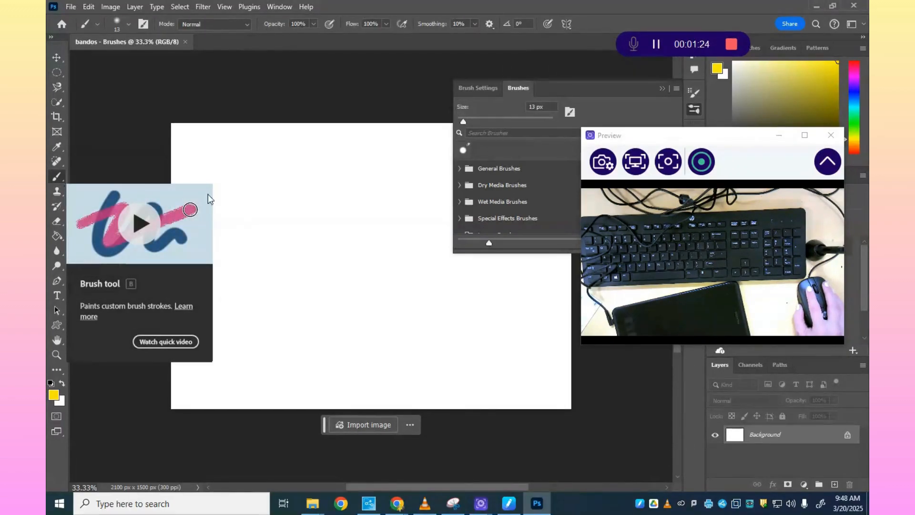
{"action": "left_click", "coordinate": [460, 170]}
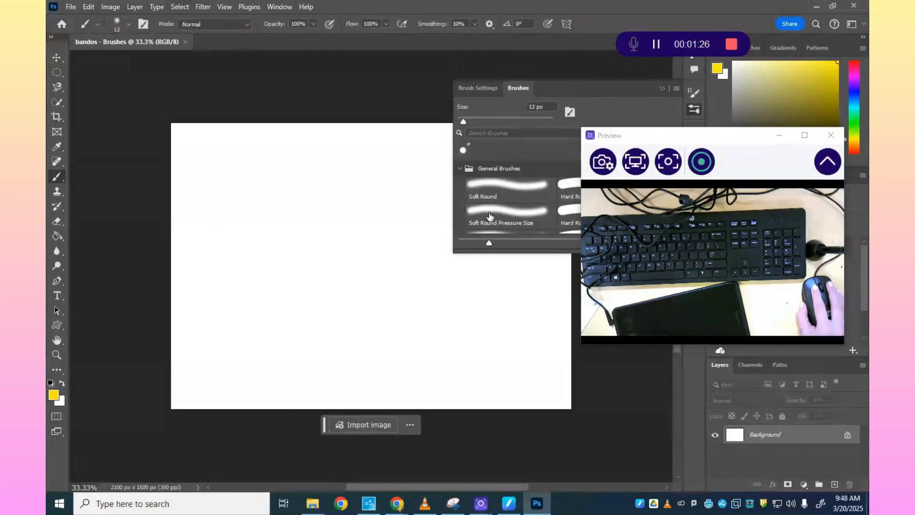
{"action": "left_click", "coordinate": [494, 217]}
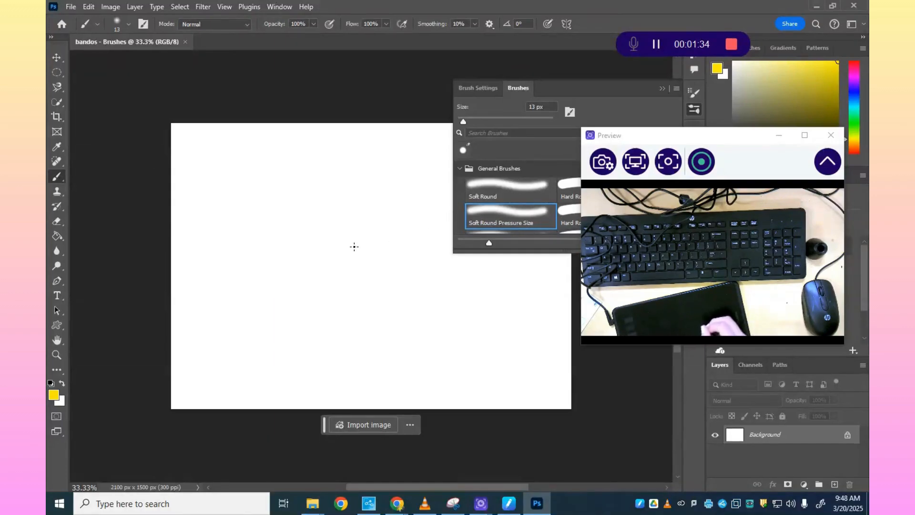
{"action": "mouse_move", "coordinate": [307, 266]}
{"action": "left_mouse_down"}
{"action": "mouse_move", "coordinate": [293, 239]}
{"action": "mouse_move", "coordinate": [266, 252]}
{"action": "mouse_move", "coordinate": [256, 287]}
{"action": "mouse_move", "coordinate": [266, 322]}
{"action": "mouse_move", "coordinate": [288, 344]}
{"action": "mouse_move", "coordinate": [320, 324]}
{"action": "mouse_move", "coordinate": [285, 279]}
{"action": "mouse_move", "coordinate": [287, 216]}
{"action": "mouse_move", "coordinate": [342, 274]}
{"action": "mouse_move", "coordinate": [194, 286]}
{"action": "mouse_move", "coordinate": [160, 312]}
{"action": "mouse_move", "coordinate": [90, 323]}
{"action": "left_mouse_up"}
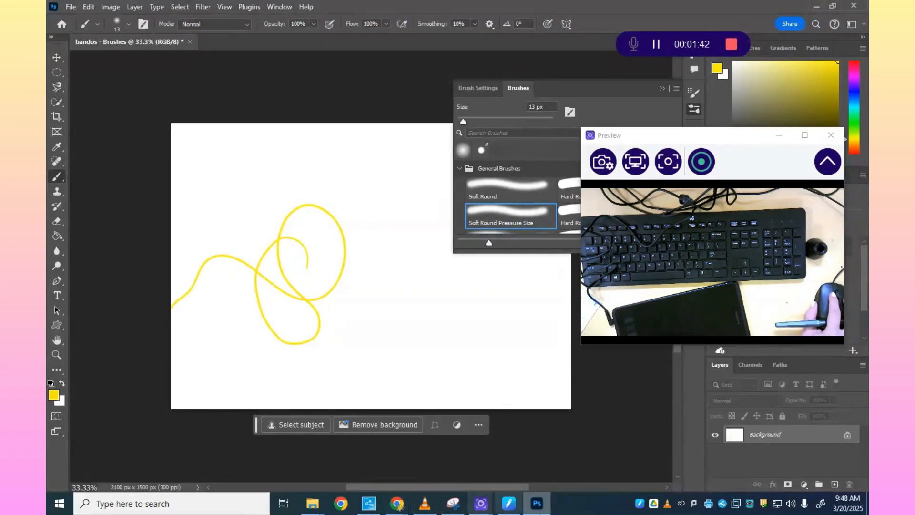
Switch to the Huion tablet software, set the pen tablet's rotation to 0°, and return to Photoshop
{"action": "left_click", "coordinate": [509, 503]}
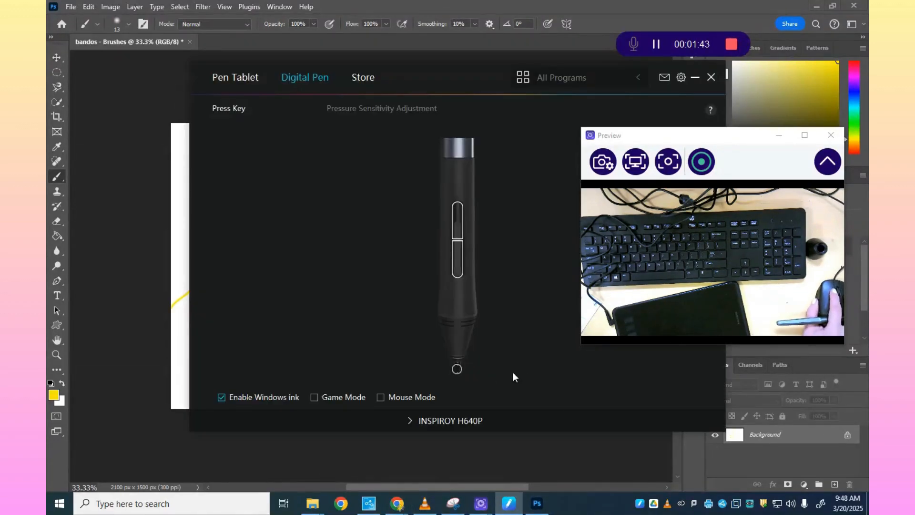
{"action": "left_click", "coordinate": [215, 78]}
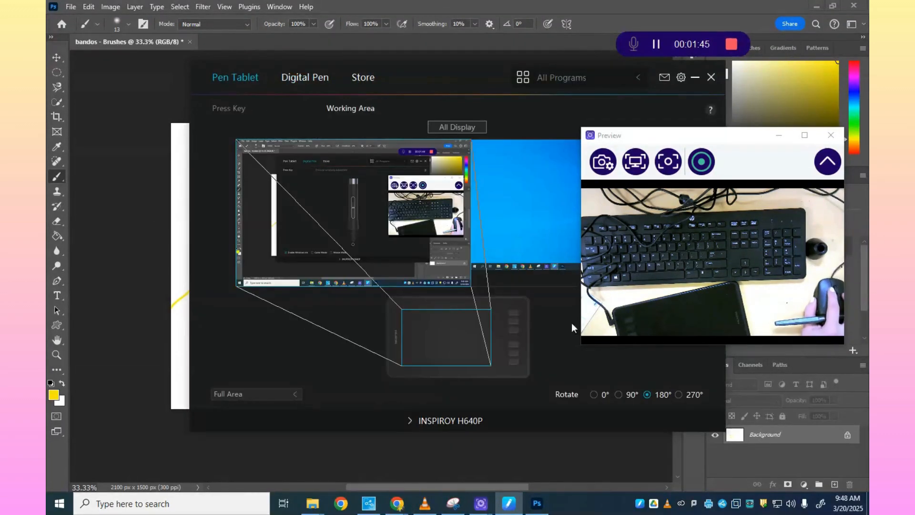
{"action": "left_click", "coordinate": [594, 395]}
{"action": "left_click", "coordinate": [550, 459]}
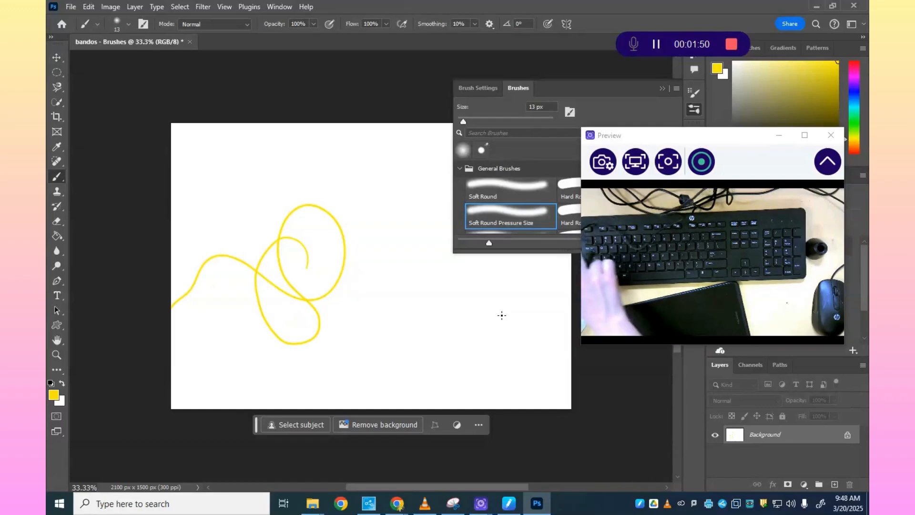
Undo the looping test stroke and draw four separate freehand circles on the canvas with the same brush
{"action": "key", "text": "ctrl+z"}
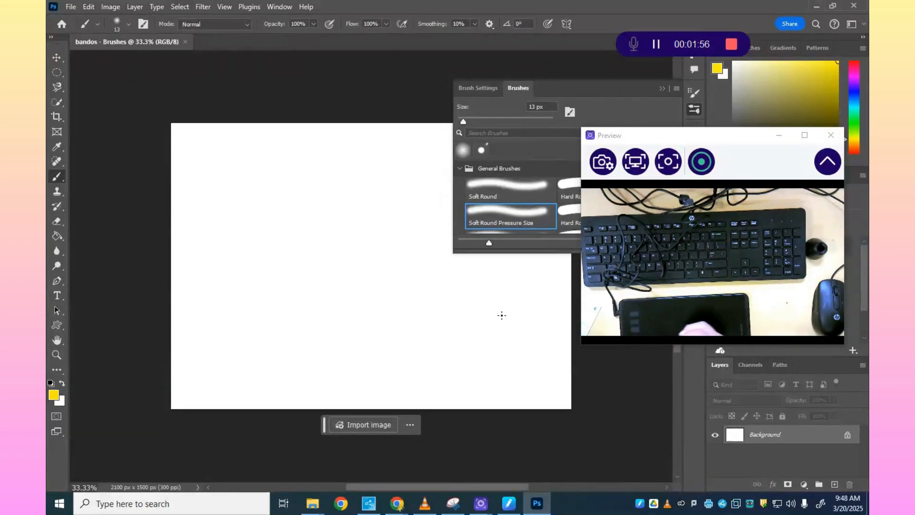
{"action": "mouse_move", "coordinate": [322, 312]}
{"action": "left_mouse_down"}
{"action": "mouse_move", "coordinate": [334, 366]}
{"action": "mouse_move", "coordinate": [416, 279]}
{"action": "mouse_move", "coordinate": [341, 243]}
{"action": "mouse_move", "coordinate": [321, 303]}
{"action": "mouse_move", "coordinate": [329, 339]}
{"action": "left_mouse_up"}
{"action": "mouse_move", "coordinate": [255, 187]}
{"action": "left_mouse_down"}
{"action": "mouse_move", "coordinate": [241, 208]}
{"action": "mouse_move", "coordinate": [270, 240]}
{"action": "mouse_move", "coordinate": [283, 206]}
{"action": "mouse_move", "coordinate": [260, 191]}
{"action": "left_mouse_up"}
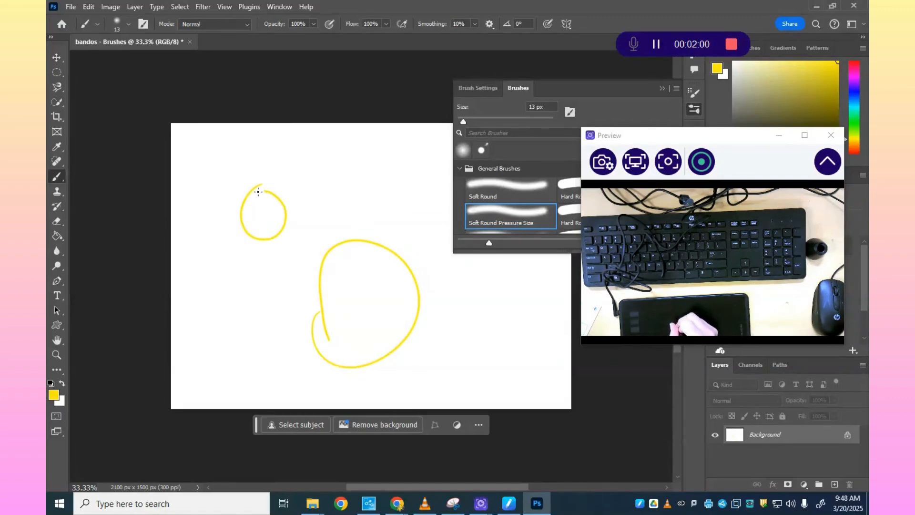
{"action": "mouse_move", "coordinate": [382, 149]}
{"action": "left_mouse_down"}
{"action": "mouse_move", "coordinate": [391, 209]}
{"action": "mouse_move", "coordinate": [406, 174]}
{"action": "mouse_move", "coordinate": [381, 146]}
{"action": "left_mouse_up"}
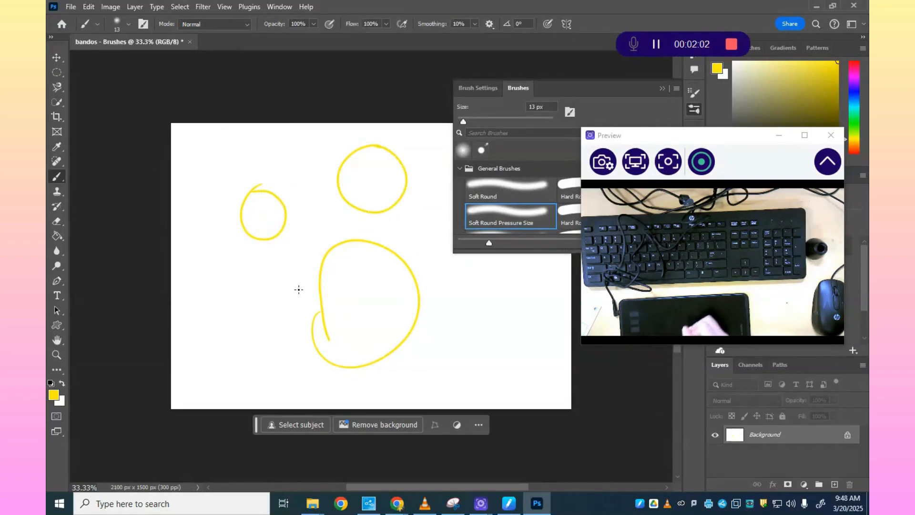
{"action": "left_click_drag", "start_coordinate": [247, 298], "coordinate": [255, 365]}
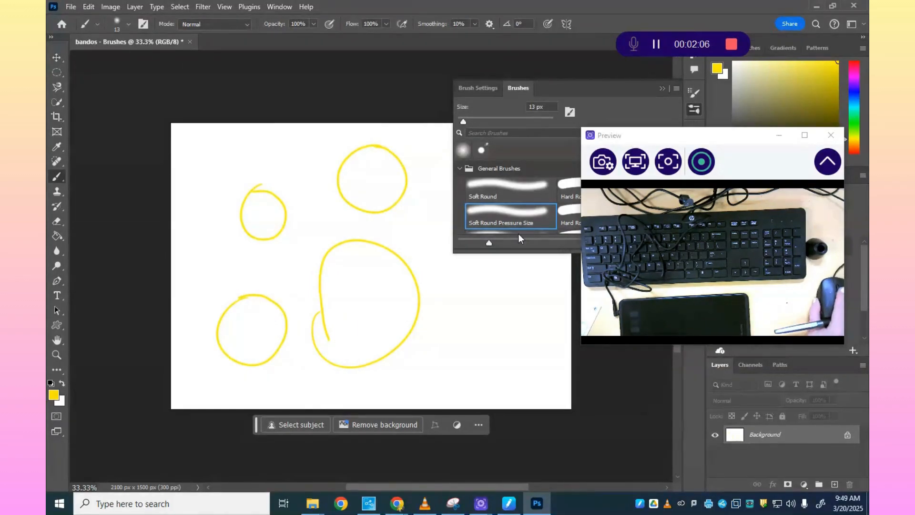
Choose the Soft Round Pressure Opacity and Flow brush and paint looping, wavy test strokes in the canvas's lower-right area
{"action": "scroll", "coordinate": [522, 229], "scroll_direction": "down", "scroll_amount": 3}
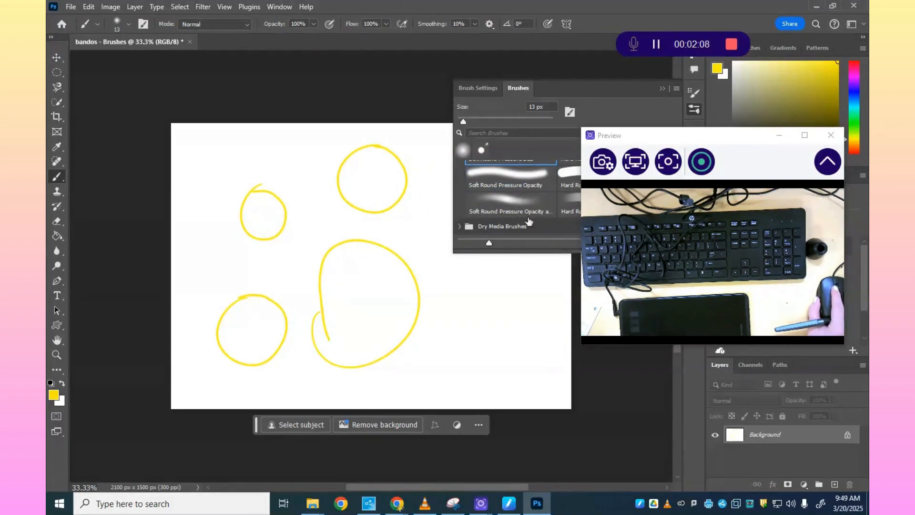
{"action": "left_click", "coordinate": [527, 213]}
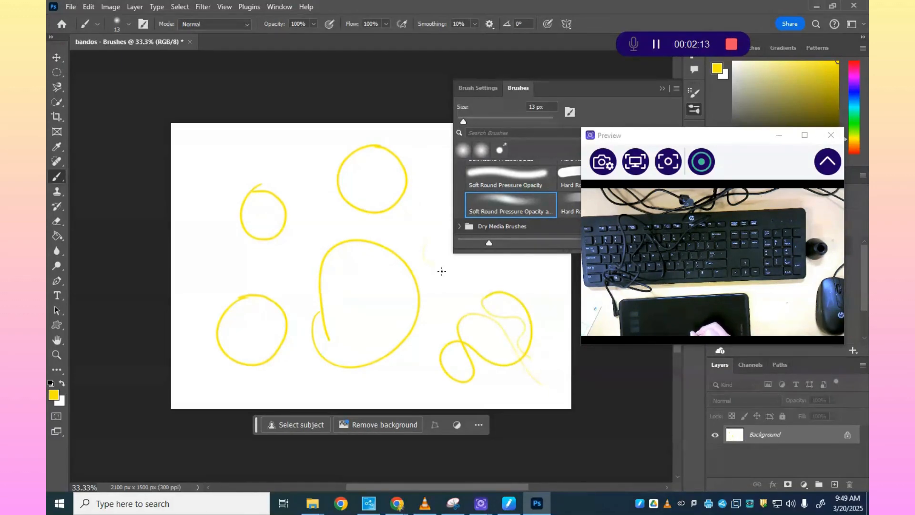
{"action": "mouse_move", "coordinate": [475, 285]}
{"action": "left_mouse_down"}
{"action": "mouse_move", "coordinate": [458, 326]}
{"action": "mouse_move", "coordinate": [432, 293]}
{"action": "mouse_move", "coordinate": [427, 321]}
{"action": "mouse_move", "coordinate": [370, 304]}
{"action": "mouse_move", "coordinate": [372, 347]}
{"action": "mouse_move", "coordinate": [347, 306]}
{"action": "left_mouse_up"}
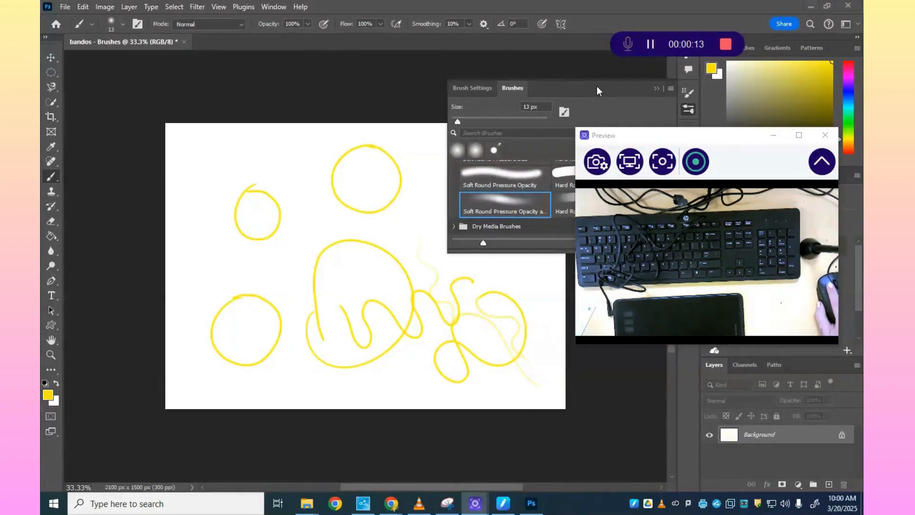
Choose Kyle's Ultimate Pastel Palooza from Dry Media Brushes and paint a thick yellow zigzag across the upper part of the canvas
{"action": "mouse_move", "coordinate": [662, 135]}
{"action": "left_mouse_down"}
{"action": "mouse_move", "coordinate": [656, 329]}
{"action": "mouse_move", "coordinate": [661, 285]}
{"action": "left_mouse_up"}
{"action": "scroll", "coordinate": [499, 194], "scroll_direction": "down", "scroll_amount": 2}
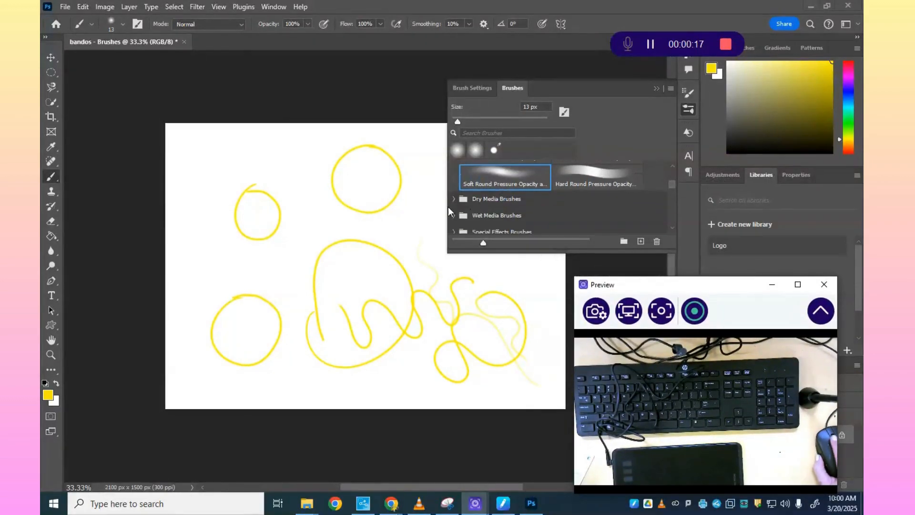
{"action": "left_click", "coordinate": [454, 199]}
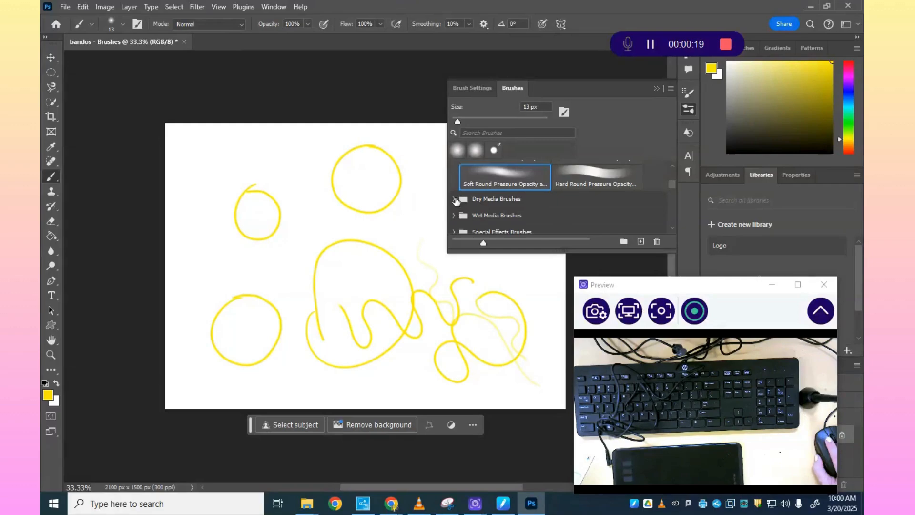
{"action": "left_click", "coordinate": [454, 199]}
{"action": "scroll", "coordinate": [476, 203], "scroll_direction": "down", "scroll_amount": 3}
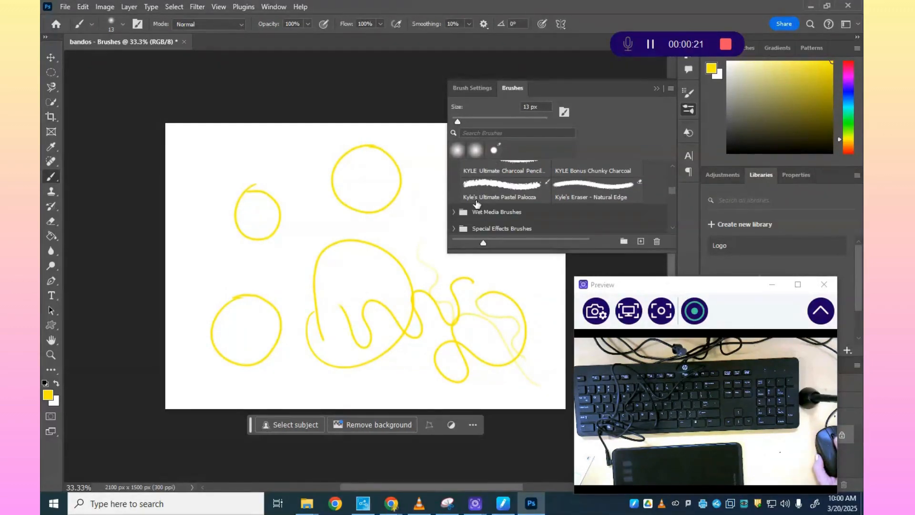
{"action": "left_click", "coordinate": [491, 190]}
{"action": "mouse_move", "coordinate": [274, 151]}
{"action": "left_mouse_down"}
{"action": "mouse_move", "coordinate": [339, 190]}
{"action": "mouse_move", "coordinate": [339, 229]}
{"action": "mouse_move", "coordinate": [426, 223]}
{"action": "left_mouse_up"}
Choose Kyle's Paintbox - Wet Blender 50 from Wet Media Brushes and smudge the thick zigzag and the neighbouring circles with it
{"action": "left_click", "coordinate": [454, 212]}
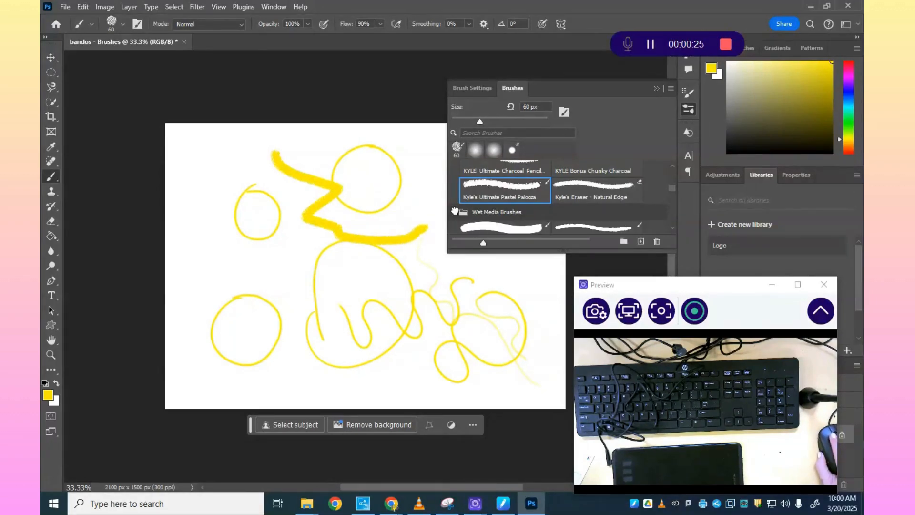
{"action": "scroll", "coordinate": [476, 205], "scroll_direction": "down", "scroll_amount": 4}
{"action": "left_click", "coordinate": [493, 196]}
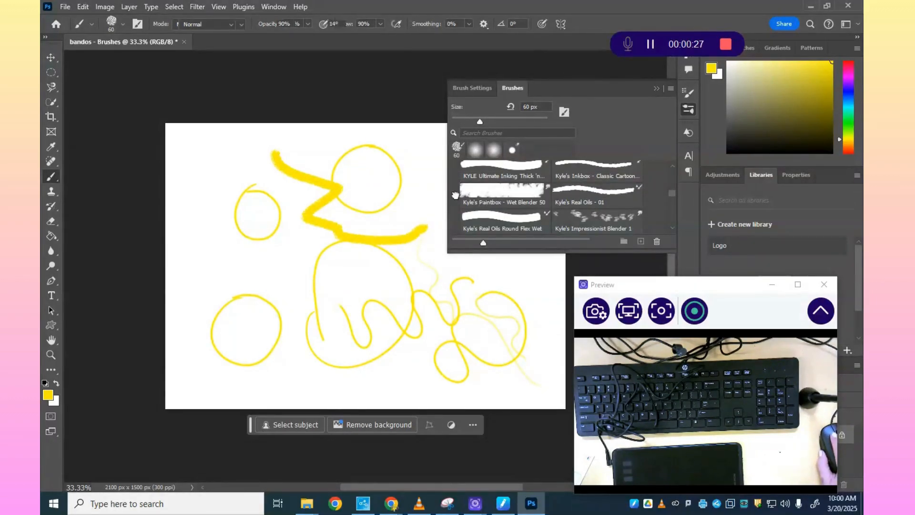
{"action": "left_click_drag", "start_coordinate": [237, 296], "coordinate": [241, 263]}
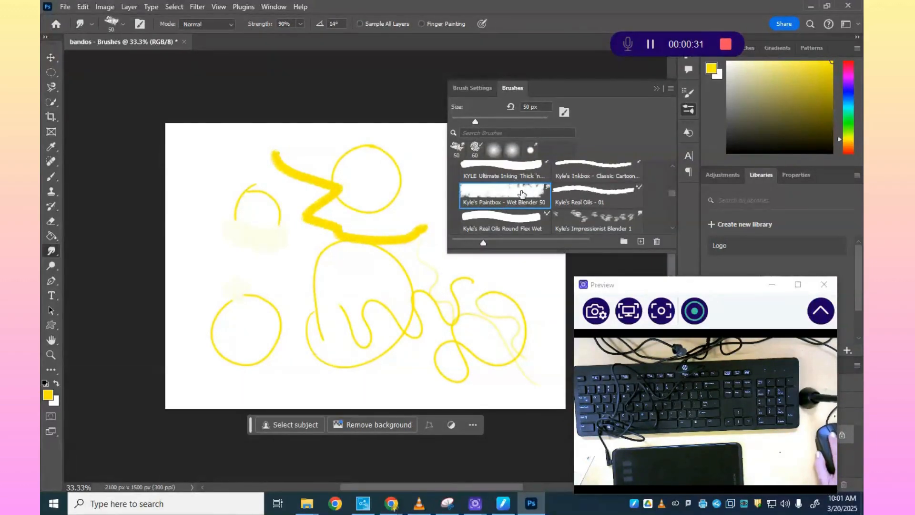
{"action": "mouse_move", "coordinate": [322, 199]}
{"action": "left_mouse_down"}
{"action": "mouse_move", "coordinate": [352, 188]}
{"action": "mouse_move", "coordinate": [370, 201]}
{"action": "left_mouse_up"}
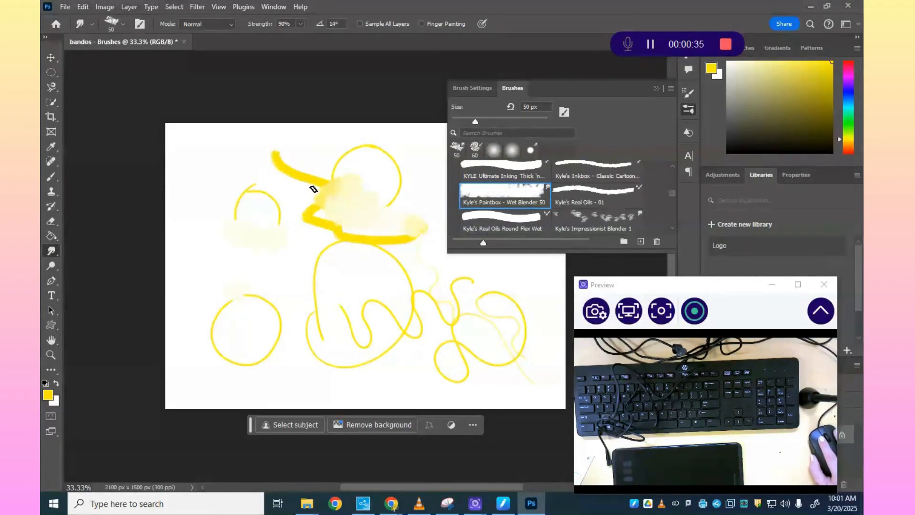
{"action": "mouse_move", "coordinate": [313, 190]}
{"action": "left_mouse_down"}
{"action": "mouse_move", "coordinate": [374, 194]}
{"action": "mouse_move", "coordinate": [310, 225]}
{"action": "mouse_move", "coordinate": [329, 229]}
{"action": "left_mouse_up"}
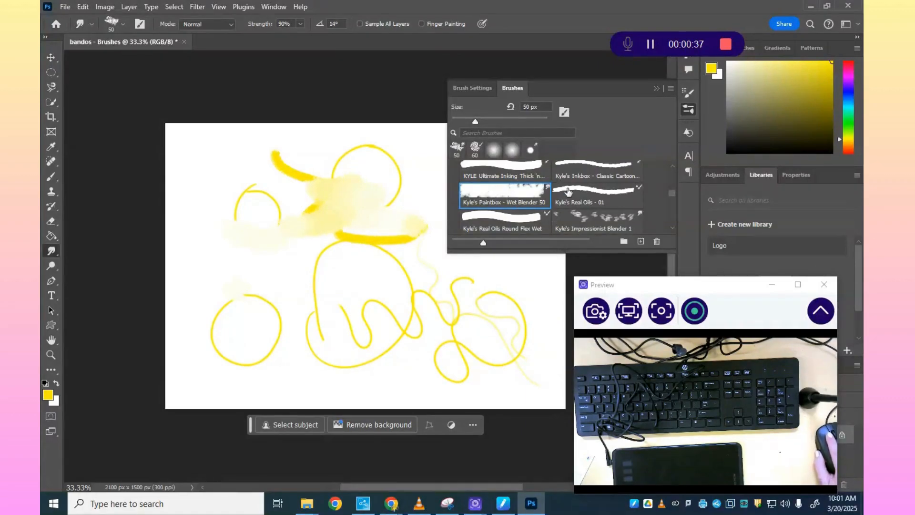
{"action": "scroll", "coordinate": [554, 217], "scroll_direction": "down", "scroll_amount": 1}
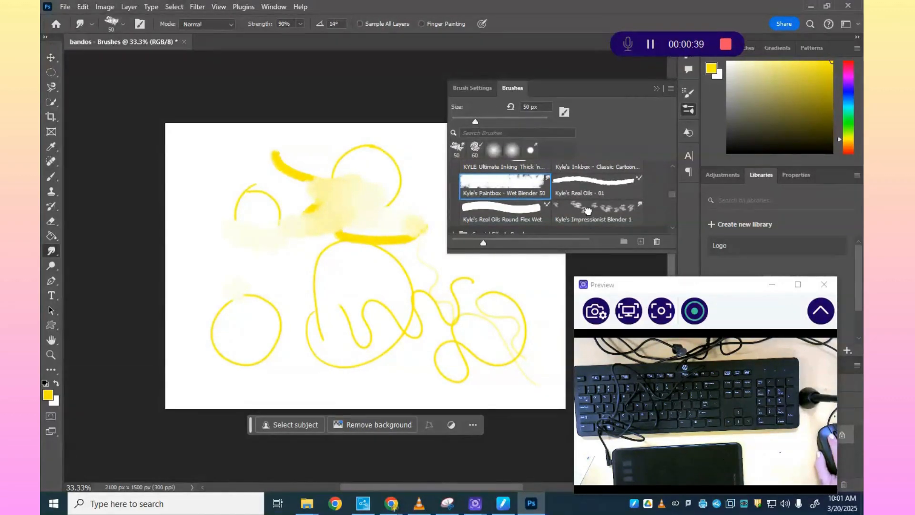
Smudge the thick strokes with Kyle's Impressionist Blender 1 and the surrounding drawing with the Kyle's Concept Brushes - All Pu... preset from Special Effects Brushes
{"action": "left_click", "coordinate": [587, 210]}
{"action": "mouse_move", "coordinate": [351, 189]}
{"action": "left_mouse_down"}
{"action": "mouse_move", "coordinate": [337, 236]}
{"action": "mouse_move", "coordinate": [430, 248]}
{"action": "left_mouse_up"}
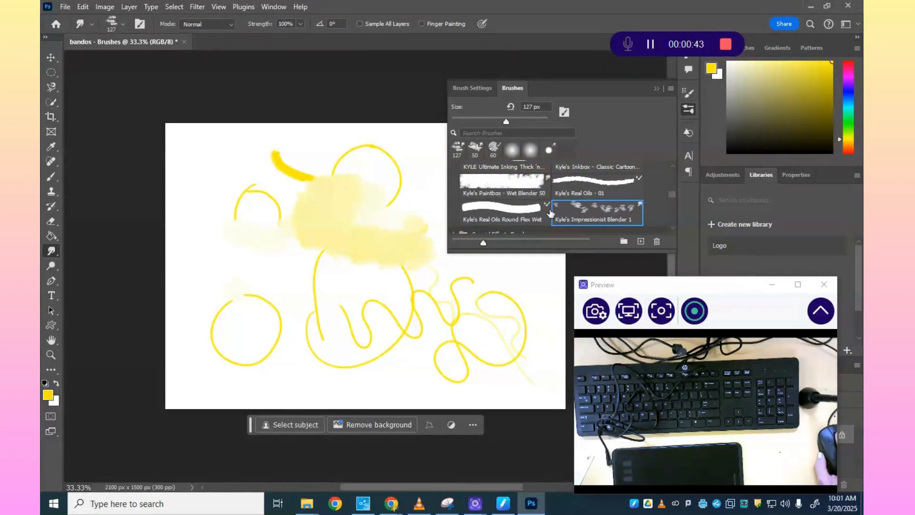
{"action": "scroll", "coordinate": [550, 213], "scroll_direction": "down", "scroll_amount": 3}
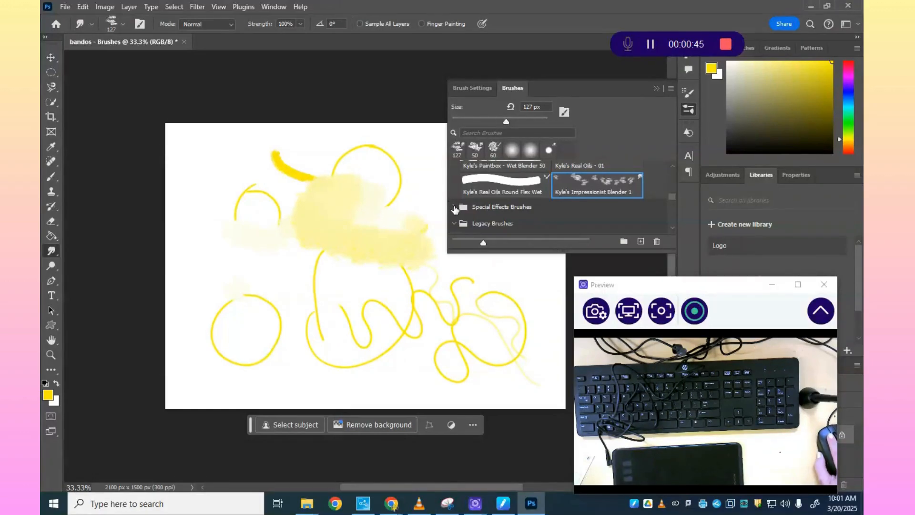
{"action": "left_click", "coordinate": [454, 208]}
{"action": "scroll", "coordinate": [501, 206], "scroll_direction": "down", "scroll_amount": 3}
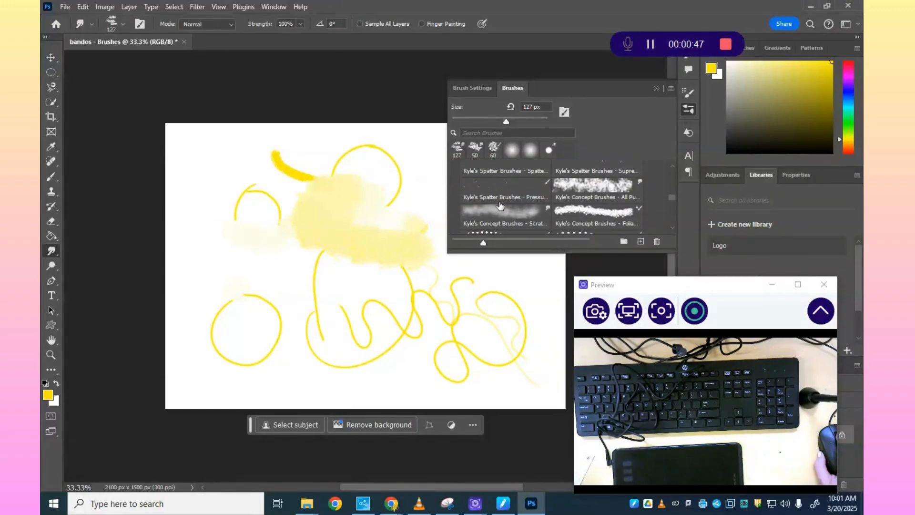
{"action": "scroll", "coordinate": [501, 206], "scroll_direction": "down", "scroll_amount": 1}
{"action": "left_click", "coordinate": [582, 177]}
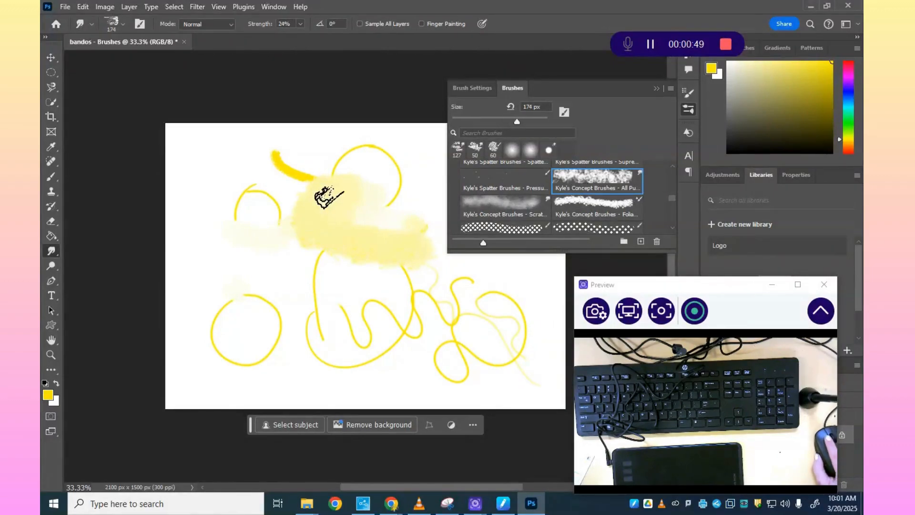
{"action": "mouse_move", "coordinate": [384, 172]}
{"action": "left_mouse_down"}
{"action": "mouse_move", "coordinate": [398, 184]}
{"action": "mouse_move", "coordinate": [440, 281]}
{"action": "mouse_move", "coordinate": [431, 369]}
{"action": "mouse_move", "coordinate": [271, 259]}
{"action": "left_mouse_up"}
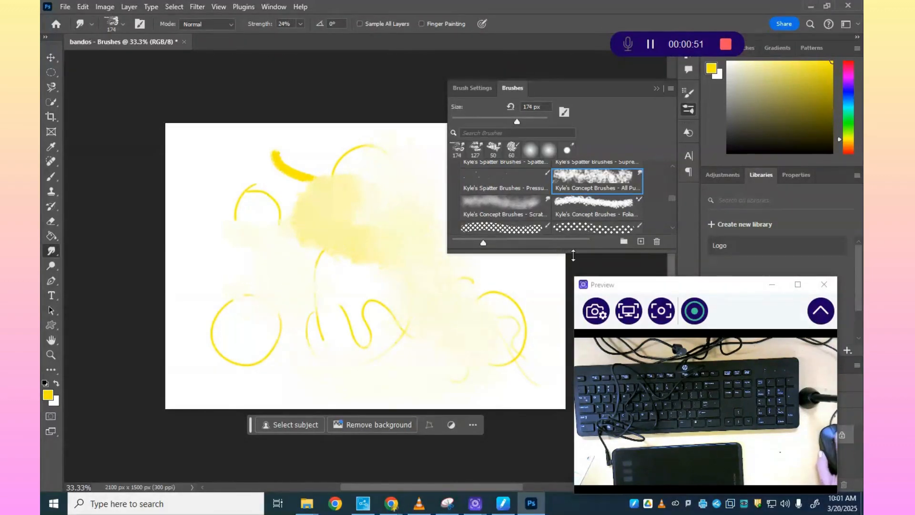
Choose Kyle's Screentones 35 and paint two thick bent strokes across the left and middle of the canvas
{"action": "scroll", "coordinate": [575, 198], "scroll_direction": "down", "scroll_amount": 3}
{"action": "left_click", "coordinate": [499, 200]}
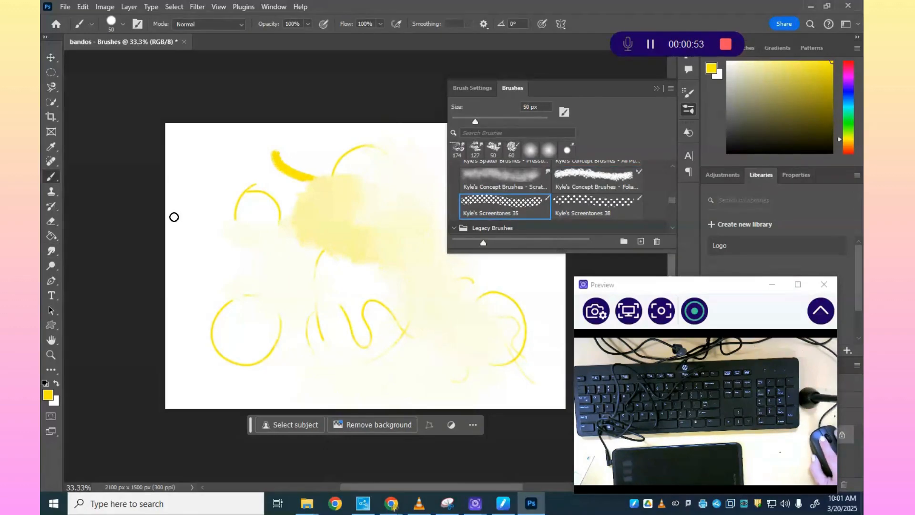
{"action": "mouse_move", "coordinate": [174, 215]}
{"action": "left_mouse_down"}
{"action": "mouse_move", "coordinate": [407, 257]}
{"action": "mouse_move", "coordinate": [392, 290]}
{"action": "left_mouse_up"}
{"action": "mouse_move", "coordinate": [267, 267]}
{"action": "left_mouse_down"}
{"action": "mouse_move", "coordinate": [286, 301]}
{"action": "mouse_move", "coordinate": [418, 320]}
{"action": "left_mouse_up"}
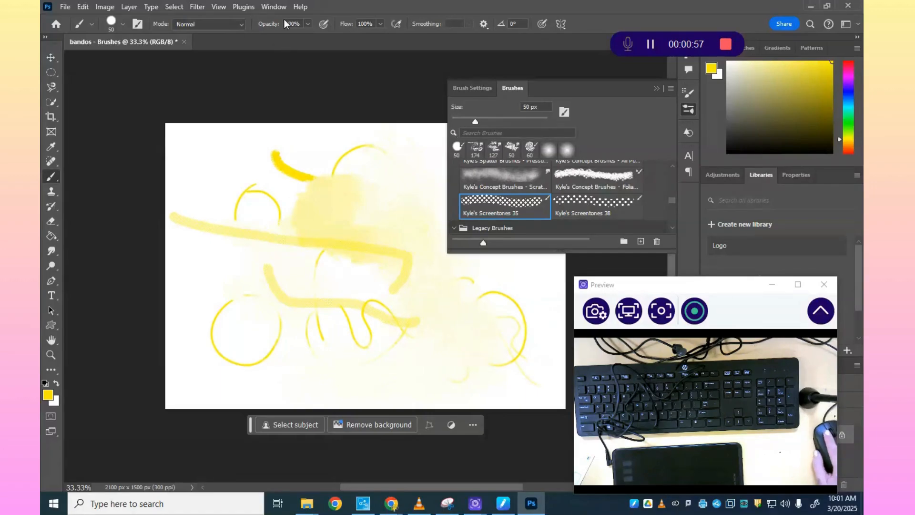
Choose Round Blunt Medium Stiff from the Default Brushes in Legacy Brushes and paint a wavy bristle stroke across the canvas's middle
{"action": "scroll", "coordinate": [486, 212], "scroll_direction": "down", "scroll_amount": 2}
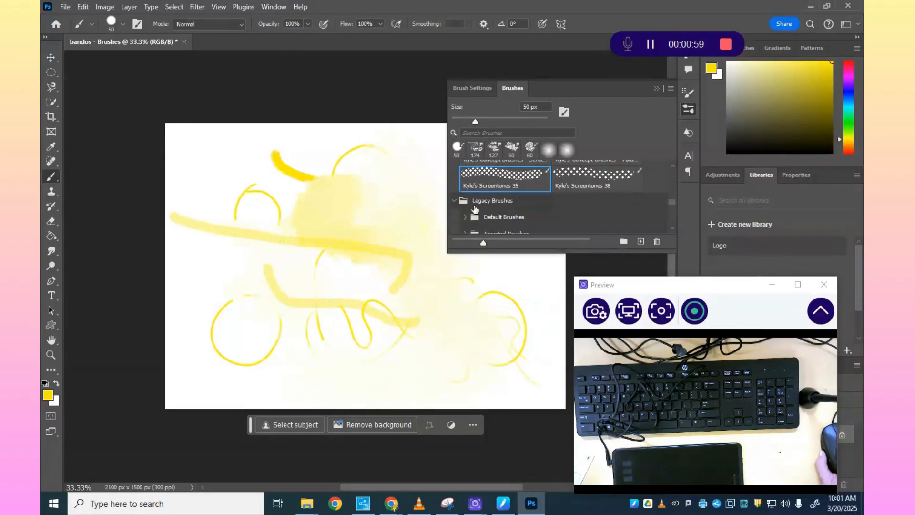
{"action": "left_click", "coordinate": [465, 208]}
{"action": "scroll", "coordinate": [493, 210], "scroll_direction": "down", "scroll_amount": 4}
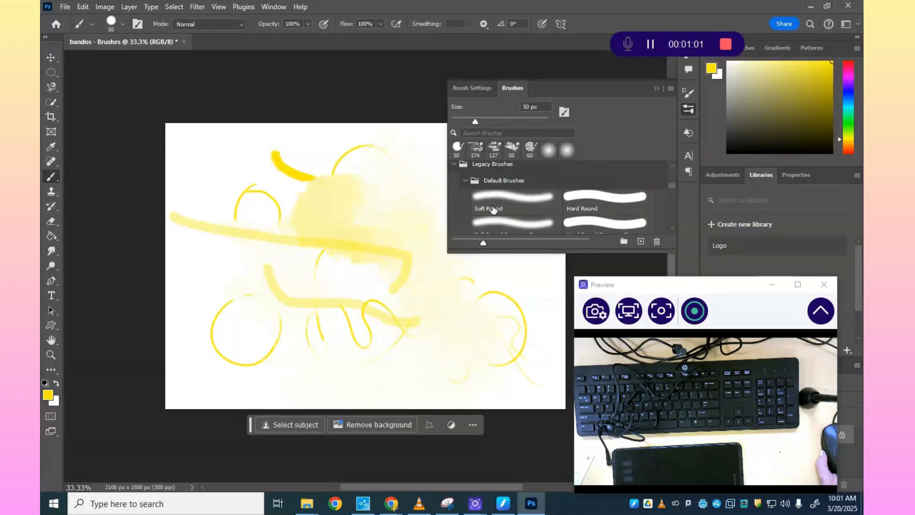
{"action": "left_click", "coordinate": [588, 203]}
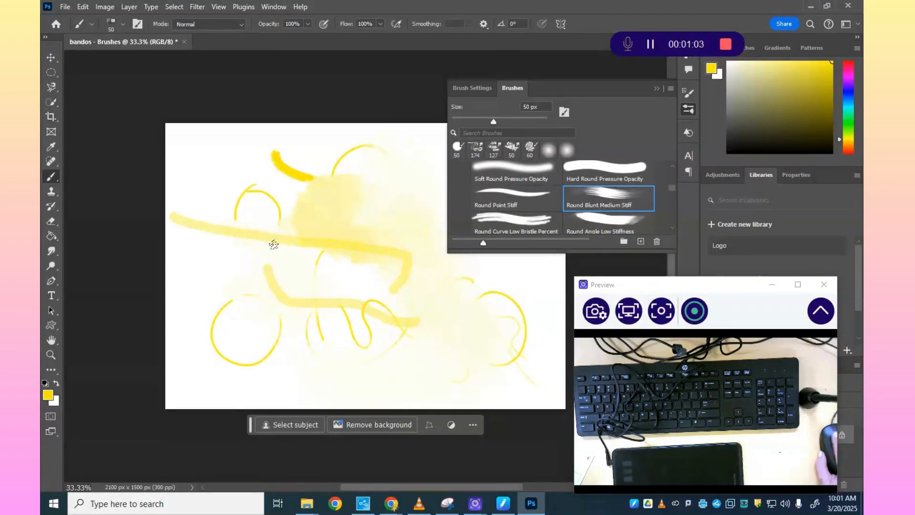
{"action": "mouse_move", "coordinate": [209, 286]}
{"action": "left_mouse_down"}
{"action": "mouse_move", "coordinate": [271, 282]}
{"action": "mouse_move", "coordinate": [413, 297]}
{"action": "left_mouse_up"}
Choose the Flat Point Medium Stiff brush and paint a curved stroke sweeping through the lower half of the canvas
{"action": "scroll", "coordinate": [525, 225], "scroll_direction": "down", "scroll_amount": 3}
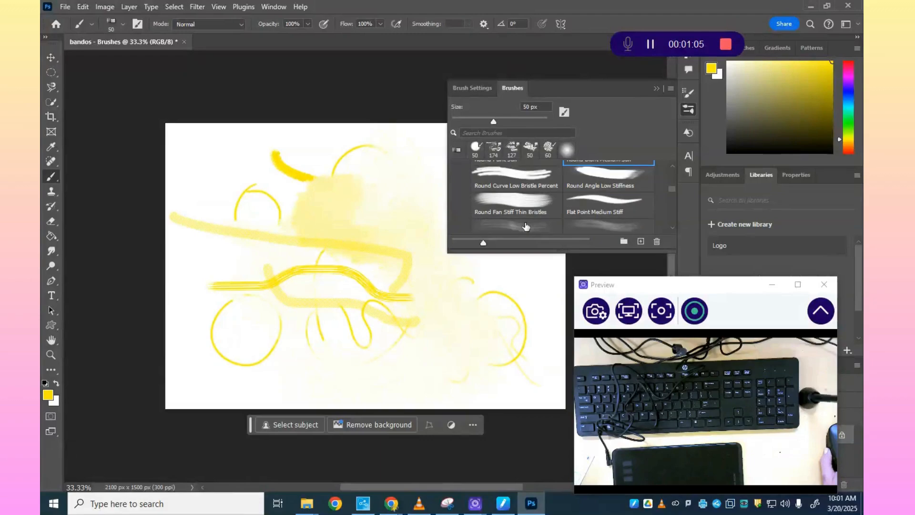
{"action": "left_click", "coordinate": [604, 184]}
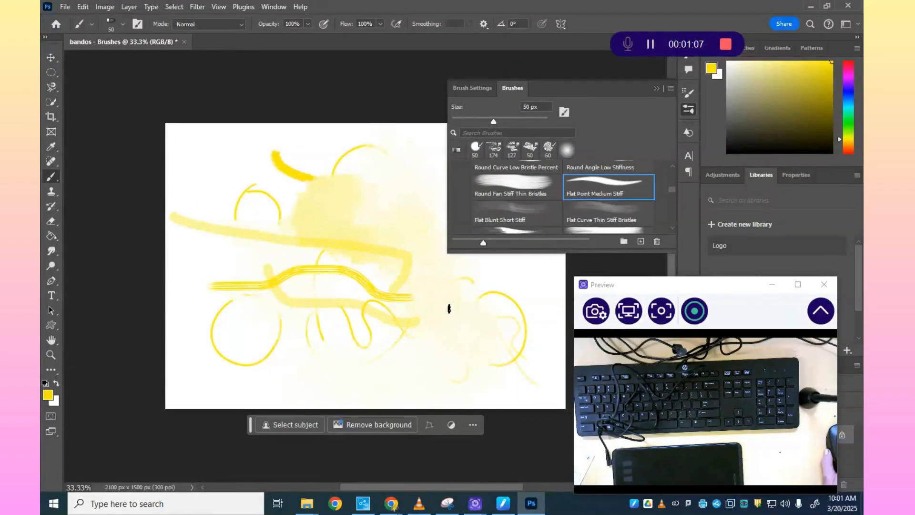
{"action": "mouse_move", "coordinate": [448, 309]}
{"action": "left_mouse_down"}
{"action": "mouse_move", "coordinate": [371, 337]}
{"action": "mouse_move", "coordinate": [254, 349]}
{"action": "mouse_move", "coordinate": [227, 299]}
{"action": "left_mouse_up"}
Choose the Square Charcoal brush and paint a thick zigzag down the left side of the canvas
{"action": "scroll", "coordinate": [493, 192], "scroll_direction": "down", "scroll_amount": 8}
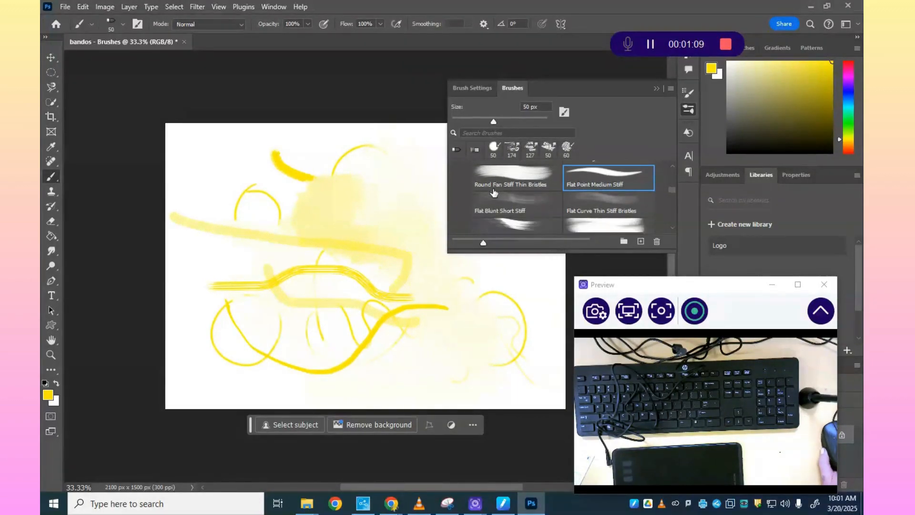
{"action": "scroll", "coordinate": [494, 192], "scroll_direction": "down", "scroll_amount": 1}
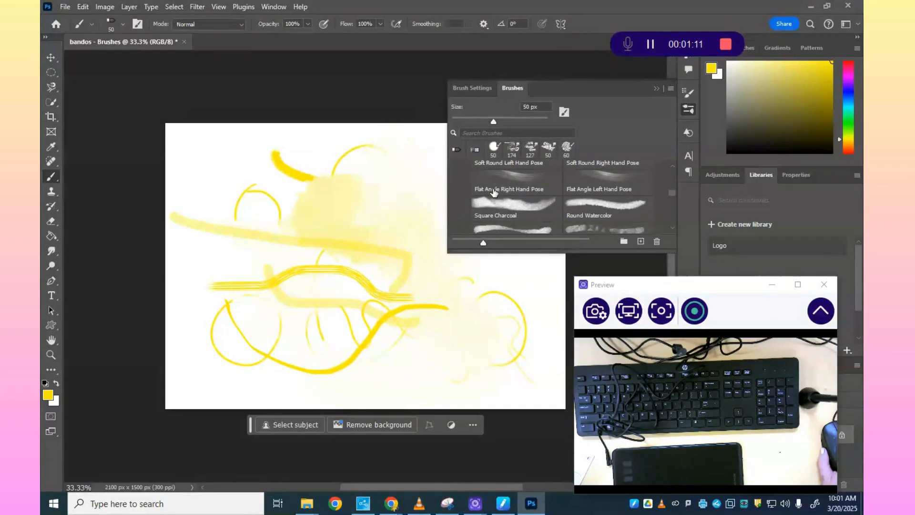
{"action": "left_click", "coordinate": [474, 215]}
{"action": "mouse_move", "coordinate": [188, 155]}
{"action": "left_mouse_down"}
{"action": "mouse_move", "coordinate": [308, 164]}
{"action": "mouse_move", "coordinate": [237, 240]}
{"action": "mouse_move", "coordinate": [212, 301]}
{"action": "mouse_move", "coordinate": [253, 347]}
{"action": "left_mouse_up"}
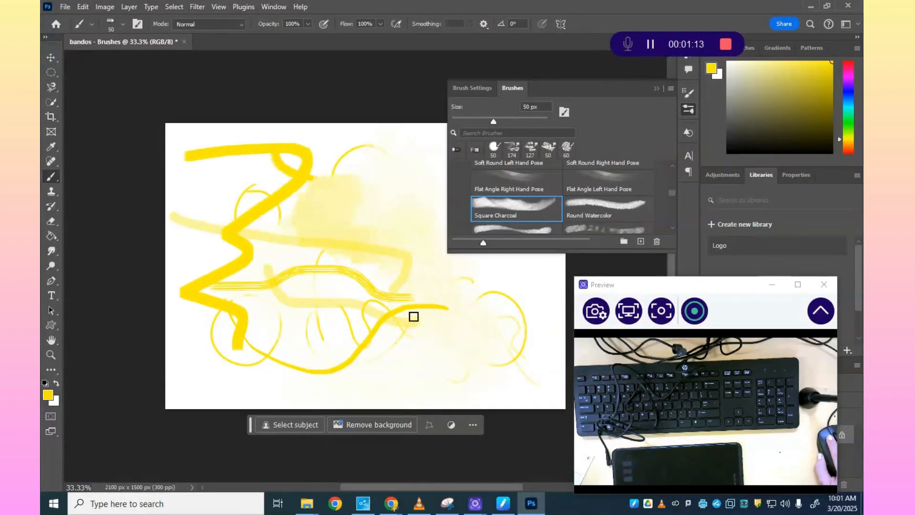
Choose the Salty Watercolor brush and draw loose, thin strokes across the canvas's middle and lower-right area
{"action": "scroll", "coordinate": [517, 196], "scroll_direction": "down", "scroll_amount": 1}
{"action": "scroll", "coordinate": [517, 197], "scroll_direction": "down", "scroll_amount": 4}
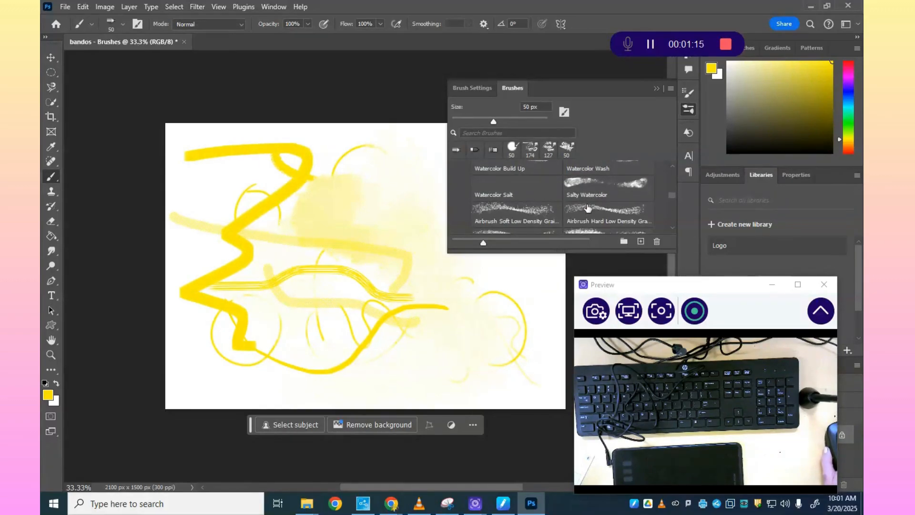
{"action": "left_click", "coordinate": [593, 186]}
{"action": "mouse_move", "coordinate": [305, 267]}
{"action": "left_mouse_down"}
{"action": "mouse_move", "coordinate": [396, 312]}
{"action": "mouse_move", "coordinate": [404, 397]}
{"action": "mouse_move", "coordinate": [521, 363]}
{"action": "mouse_move", "coordinate": [423, 332]}
{"action": "mouse_move", "coordinate": [398, 363]}
{"action": "mouse_move", "coordinate": [421, 346]}
{"action": "left_mouse_up"}
Choose the Airbrush Hard High Density brush and draw thin, angular strokes along the lower part of the canvas
{"action": "scroll", "coordinate": [485, 258], "scroll_direction": "down", "scroll_amount": 1}
{"action": "scroll", "coordinate": [522, 189], "scroll_direction": "down", "scroll_amount": 2}
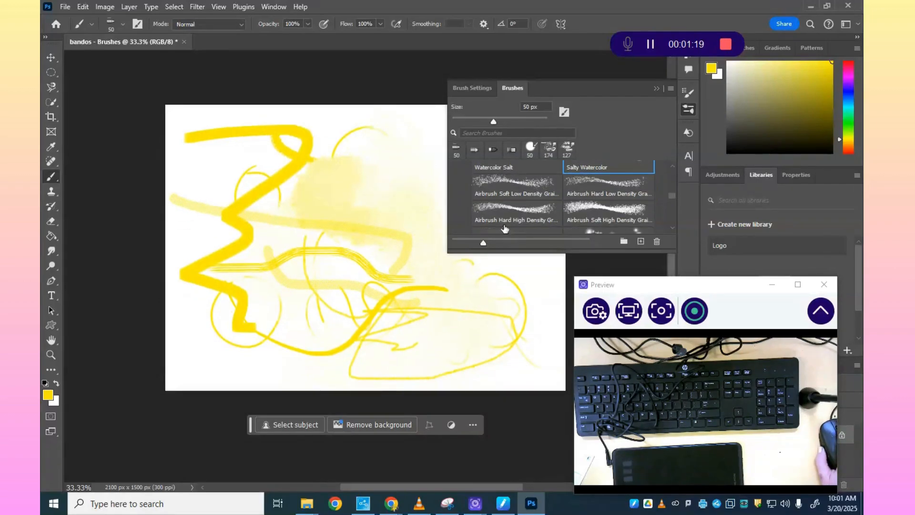
{"action": "left_click", "coordinate": [520, 191]}
{"action": "mouse_move", "coordinate": [427, 328]}
{"action": "left_mouse_down"}
{"action": "mouse_move", "coordinate": [238, 349]}
{"action": "mouse_move", "coordinate": [169, 329]}
{"action": "mouse_move", "coordinate": [236, 364]}
{"action": "mouse_move", "coordinate": [364, 374]}
{"action": "left_mouse_up"}
Paint test strokes on the canvas's lower-right area with Watercolor Spatter Big Drops and Watercolor Spatter Fine Drops
{"action": "scroll", "coordinate": [596, 205], "scroll_direction": "down", "scroll_amount": 1}
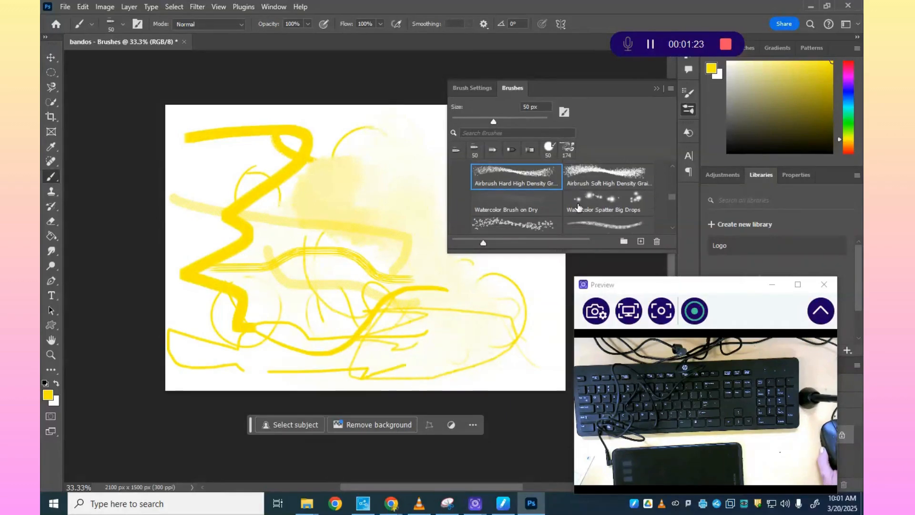
{"action": "left_click", "coordinate": [588, 197]}
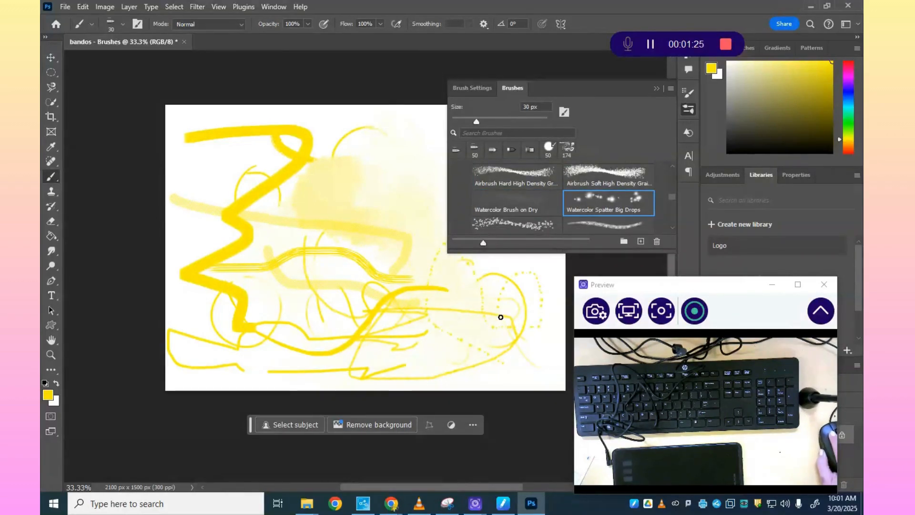
{"action": "left_click", "coordinate": [514, 225]}
{"action": "left_click_drag", "start_coordinate": [509, 277], "coordinate": [498, 384]}
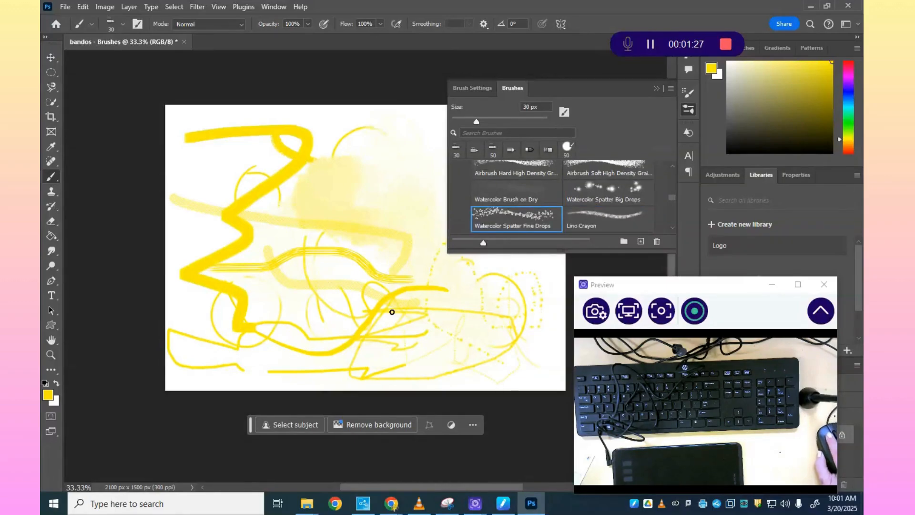
Choose the Dune Grass brush and paint grass across the lower part of the canvas
{"action": "scroll", "coordinate": [573, 189], "scroll_direction": "down", "scroll_amount": 5}
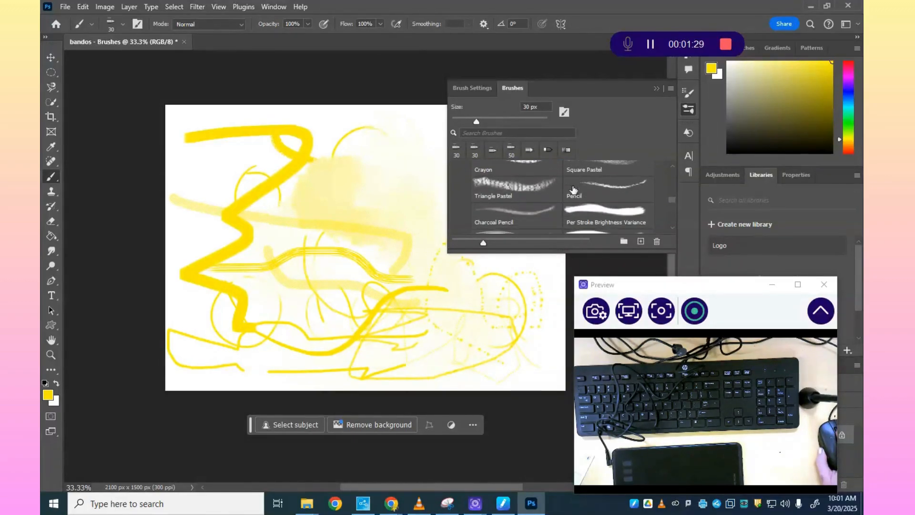
{"action": "scroll", "coordinate": [574, 189], "scroll_direction": "down", "scroll_amount": 6}
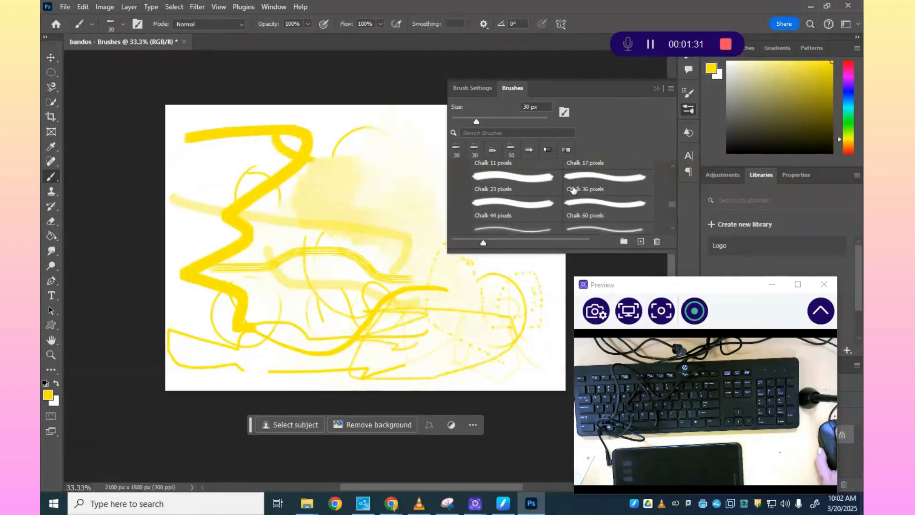
{"action": "scroll", "coordinate": [573, 189], "scroll_direction": "down", "scroll_amount": 4}
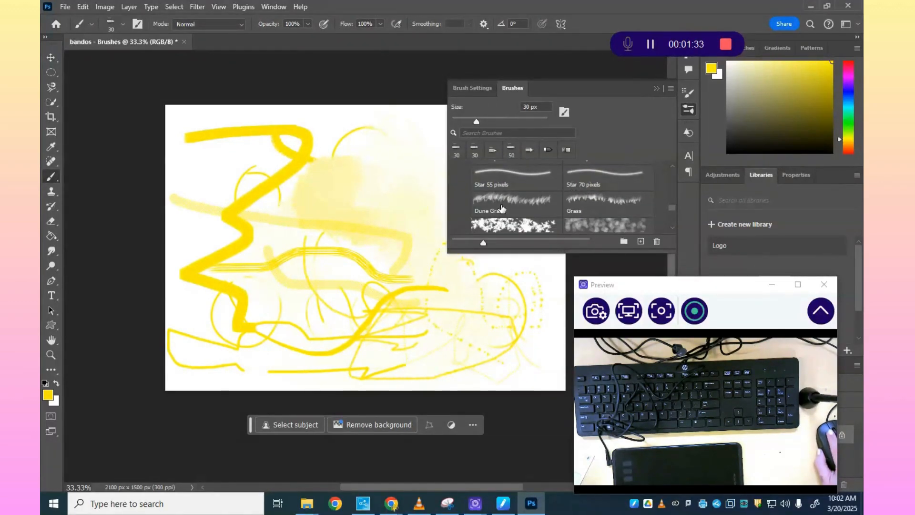
{"action": "left_click", "coordinate": [508, 204]}
{"action": "mouse_move", "coordinate": [247, 359]}
{"action": "left_mouse_down"}
{"action": "mouse_move", "coordinate": [331, 338]}
{"action": "mouse_move", "coordinate": [427, 352]}
{"action": "mouse_move", "coordinate": [491, 383]}
{"action": "mouse_move", "coordinate": [249, 301]}
{"action": "mouse_move", "coordinate": [185, 314]}
{"action": "mouse_move", "coordinate": [283, 363]}
{"action": "mouse_move", "coordinate": [358, 309]}
{"action": "left_mouse_up"}
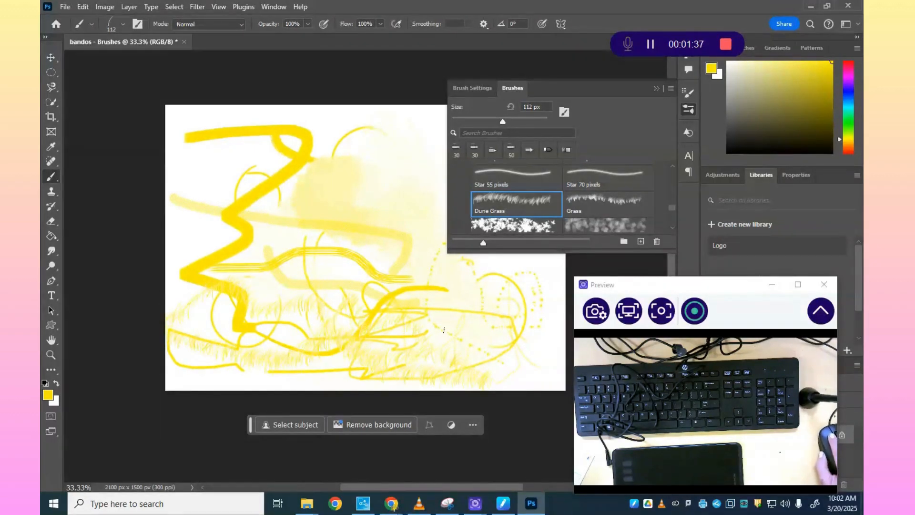
Choose the Scattered Leaves brush and paint pale leaves over the upper and middle areas of the canvas
{"action": "scroll", "coordinate": [569, 208], "scroll_direction": "down", "scroll_amount": 1}
{"action": "left_click", "coordinate": [603, 203]}
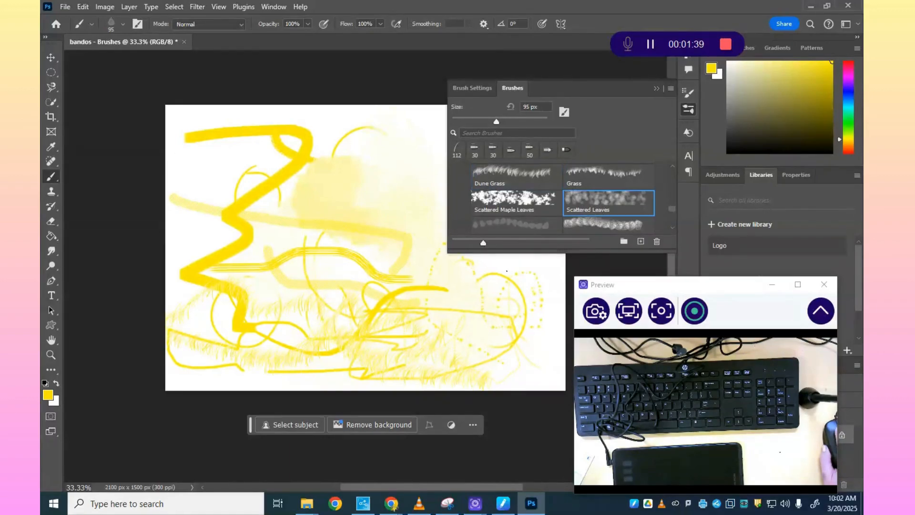
{"action": "mouse_move", "coordinate": [477, 268]}
{"action": "left_mouse_down"}
{"action": "mouse_move", "coordinate": [279, 242]}
{"action": "mouse_move", "coordinate": [254, 267]}
{"action": "mouse_move", "coordinate": [237, 147]}
{"action": "mouse_move", "coordinate": [295, 177]}
{"action": "mouse_move", "coordinate": [376, 165]}
{"action": "left_mouse_up"}
Choose the Scattered Maple Leaves brush and paint winding trails of maple leaves across the canvas
{"action": "left_click", "coordinate": [494, 199]}
{"action": "mouse_move", "coordinate": [321, 127]}
{"action": "left_mouse_down"}
{"action": "mouse_move", "coordinate": [407, 235]}
{"action": "mouse_move", "coordinate": [205, 230]}
{"action": "mouse_move", "coordinate": [491, 347]}
{"action": "mouse_move", "coordinate": [515, 296]}
{"action": "left_mouse_up"}
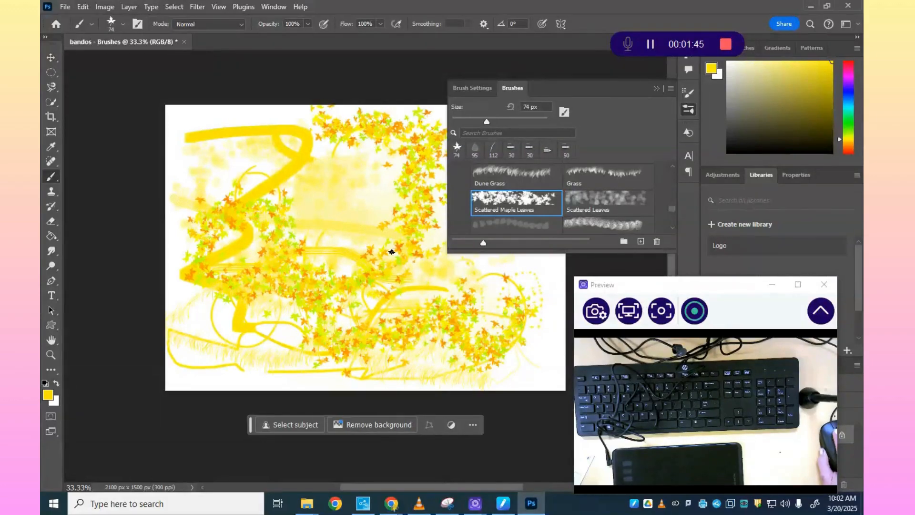
{"action": "left_click_drag", "start_coordinate": [284, 186], "coordinate": [420, 245]}
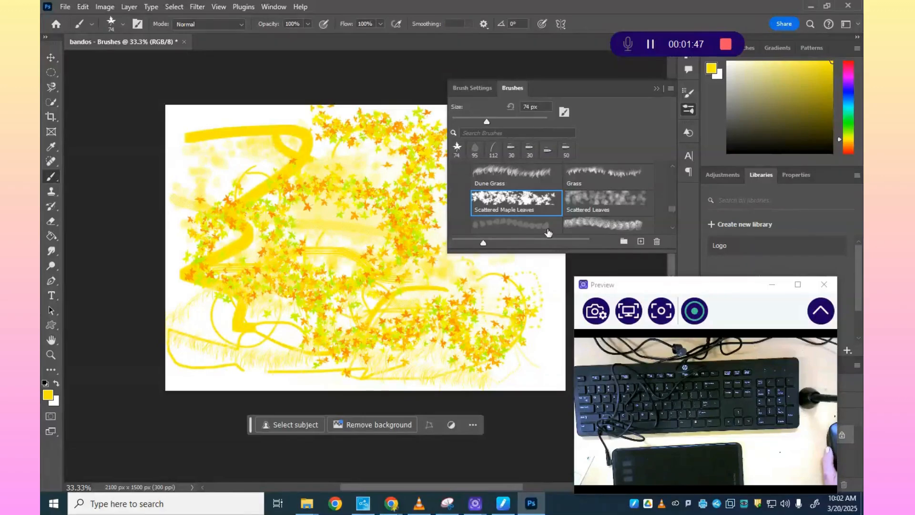
Try Leaf Brush Projection, and paint textured strokes with Sponge Brush Projection over the canvas's left side, lower edge and right edge
{"action": "scroll", "coordinate": [530, 187], "scroll_direction": "down", "scroll_amount": 1}
{"action": "left_click", "coordinate": [519, 213]}
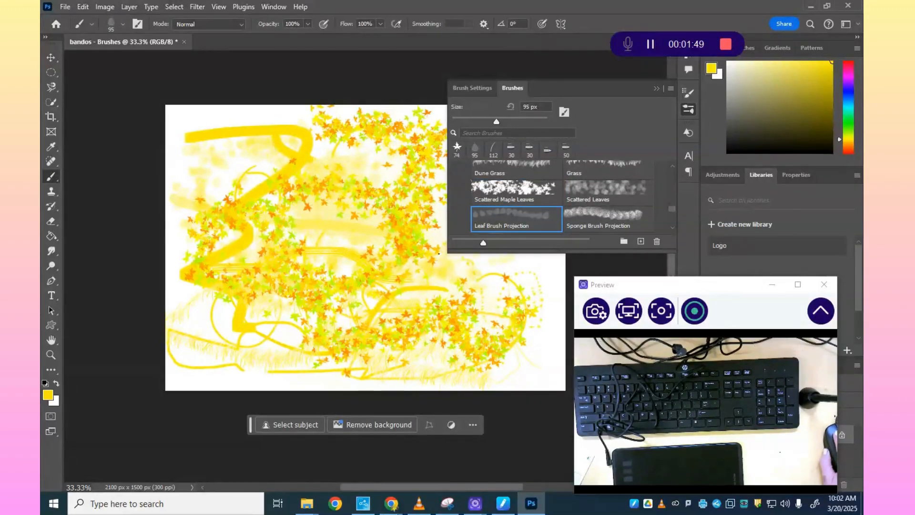
{"action": "left_click", "coordinate": [592, 224]}
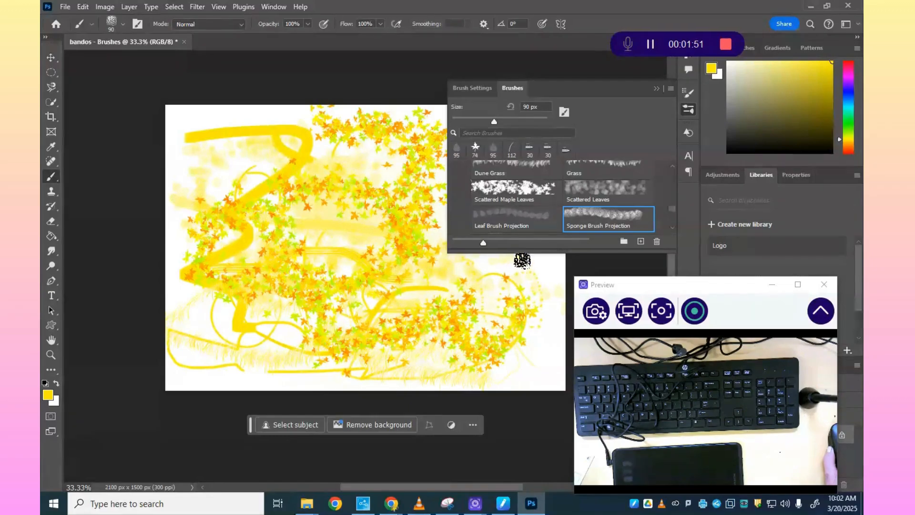
{"action": "mouse_move", "coordinate": [204, 209]}
{"action": "left_mouse_down"}
{"action": "mouse_move", "coordinate": [259, 362]}
{"action": "mouse_move", "coordinate": [314, 393]}
{"action": "left_mouse_up"}
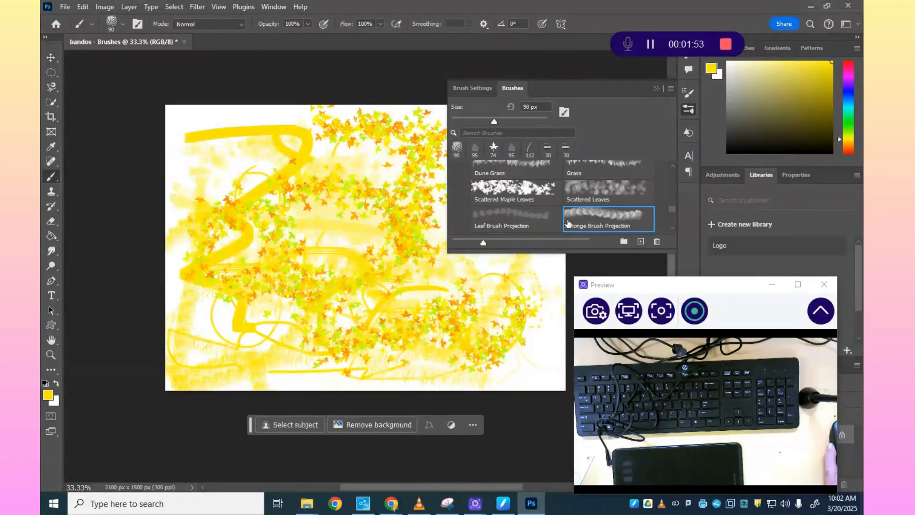
{"action": "scroll", "coordinate": [570, 220], "scroll_direction": "down", "scroll_amount": 4}
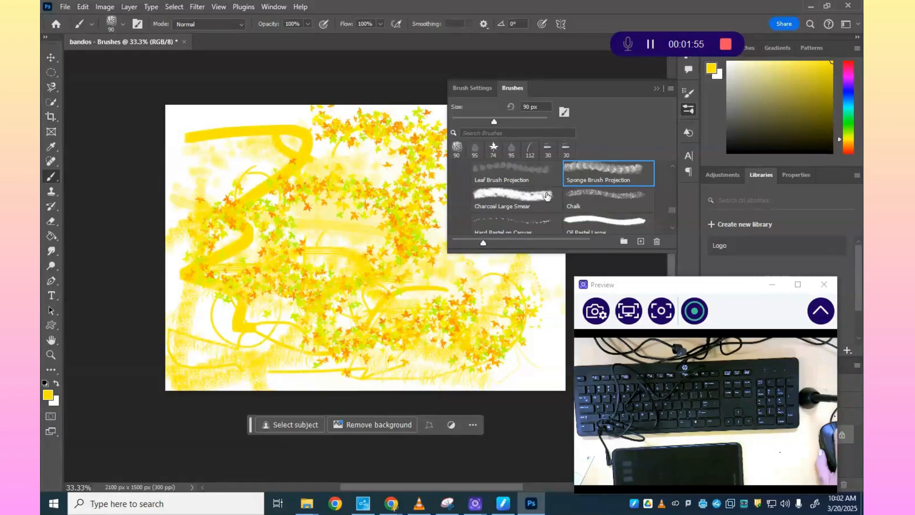
{"action": "scroll", "coordinate": [546, 196], "scroll_direction": "down", "scroll_amount": 2}
{"action": "left_click_drag", "start_coordinate": [544, 292], "coordinate": [537, 384]}
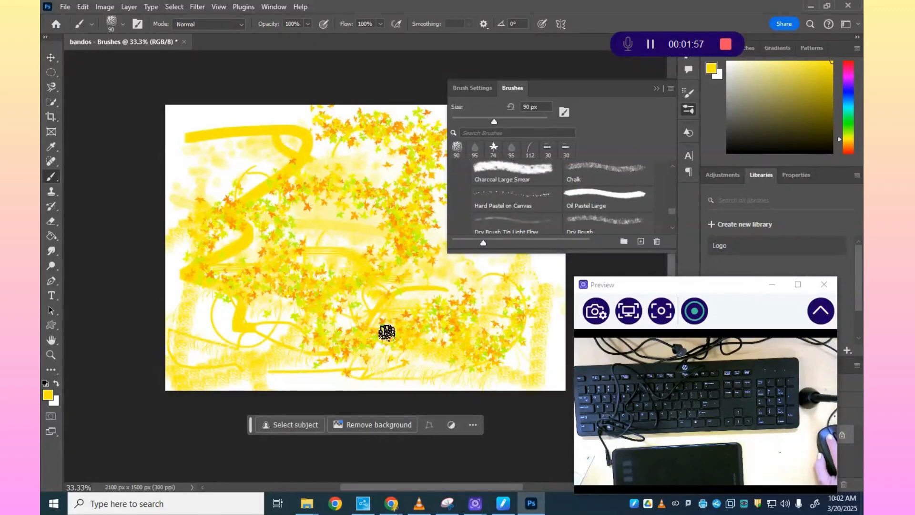
Choose the Circle 1 brush from Assorted Brushes and paint thin wavy strokes in the canvas's upper-left area
{"action": "scroll", "coordinate": [571, 194], "scroll_direction": "down", "scroll_amount": 6}
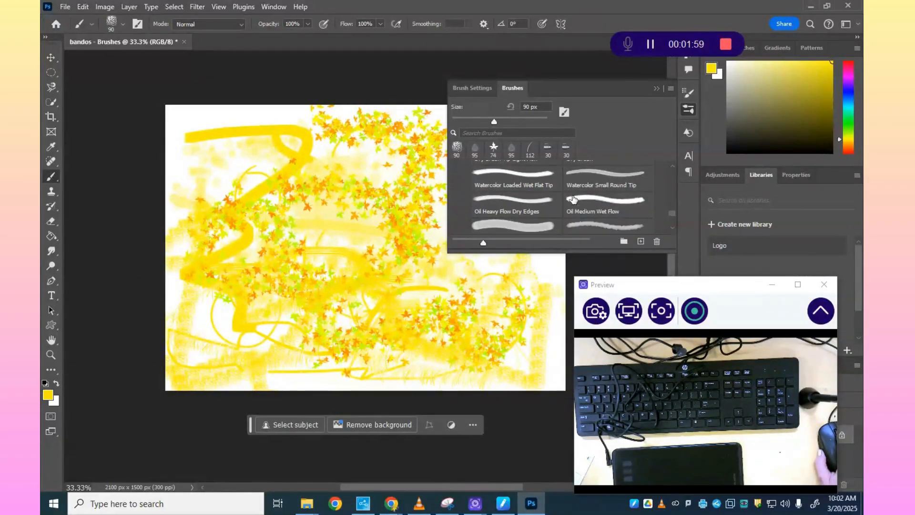
{"action": "left_click", "coordinate": [462, 197]}
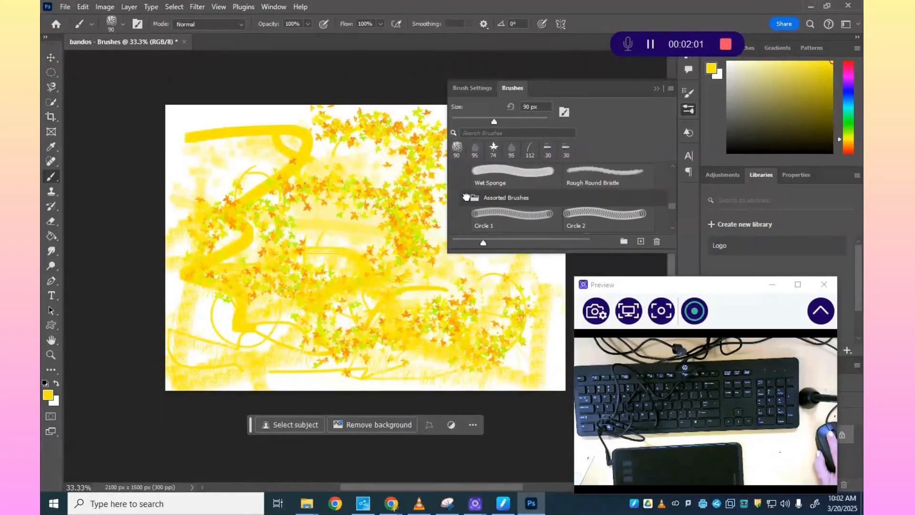
{"action": "scroll", "coordinate": [548, 218], "scroll_direction": "down", "scroll_amount": 1}
{"action": "left_click", "coordinate": [522, 206]}
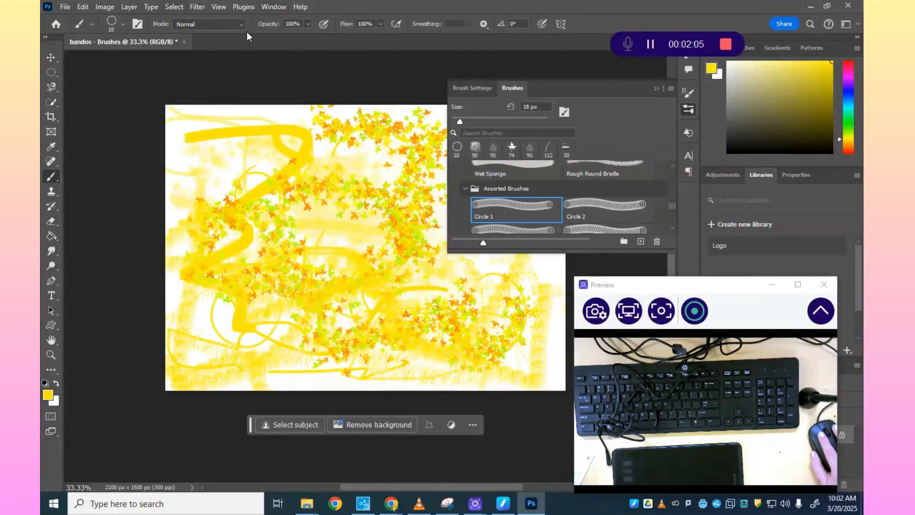
Choose the Crosshatch 3 brush, set its size to 108 px and paint textured strokes along the canvas's lower area
{"action": "scroll", "coordinate": [591, 225], "scroll_direction": "down", "scroll_amount": 3}
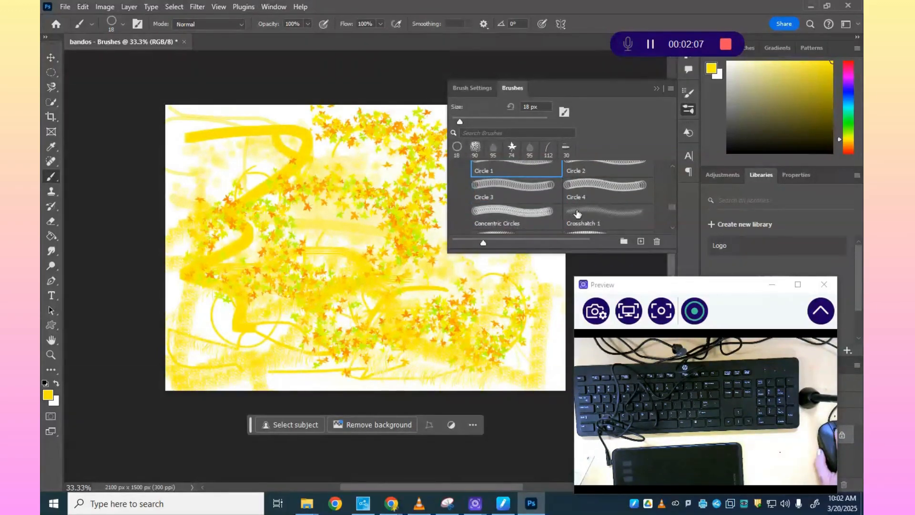
{"action": "left_click", "coordinate": [588, 217]}
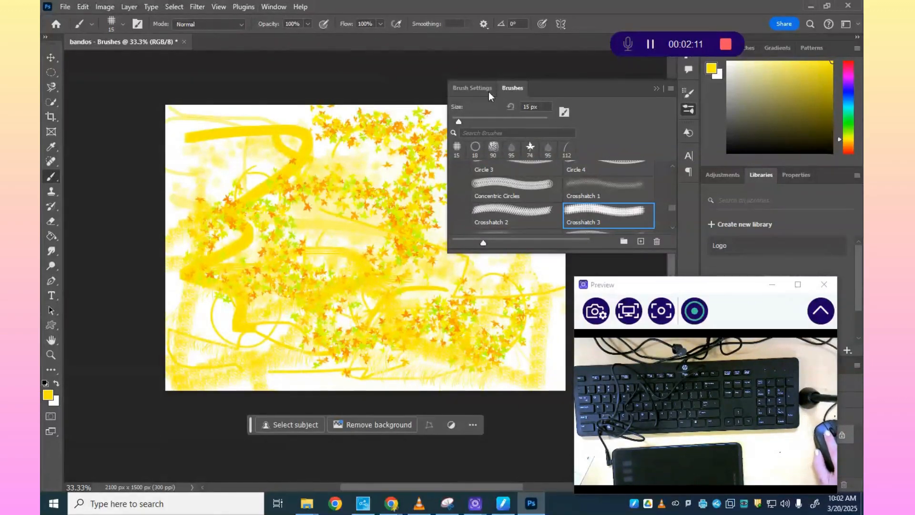
{"action": "left_click", "coordinate": [459, 122]}
{"action": "left_click_drag", "start_coordinate": [497, 122], "coordinate": [502, 122]}
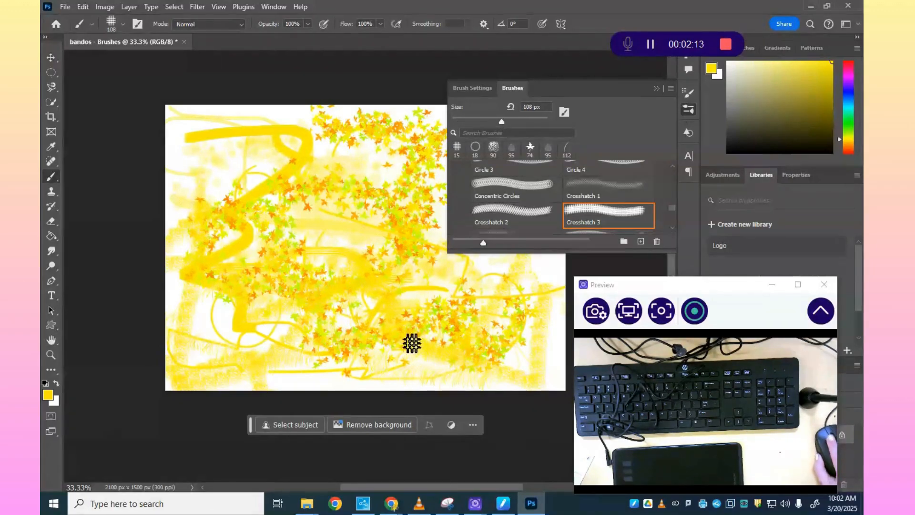
{"action": "mouse_move", "coordinate": [352, 356]}
{"action": "left_mouse_down"}
{"action": "mouse_move", "coordinate": [449, 376]}
{"action": "mouse_move", "coordinate": [276, 380]}
{"action": "mouse_move", "coordinate": [271, 349]}
{"action": "left_mouse_up"}
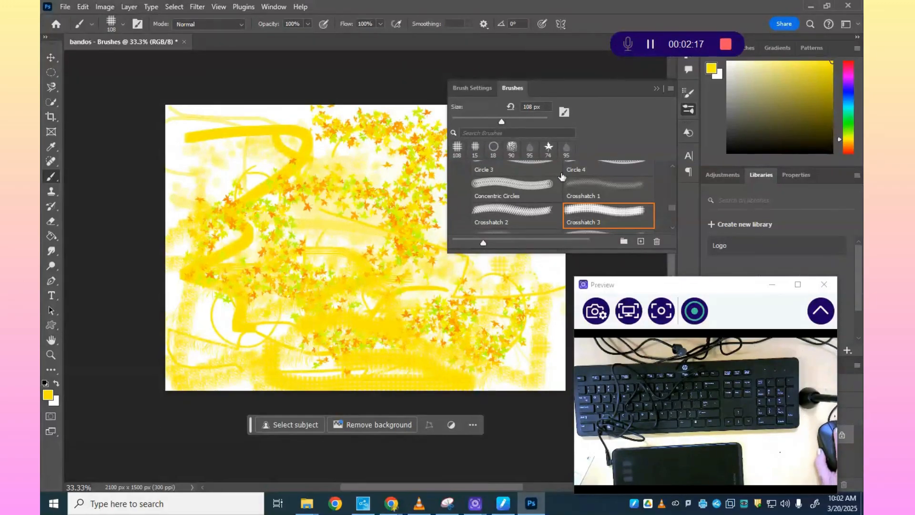
Choose the Starburst - Small brush from Assorted Brushes at 50 px
{"action": "scroll", "coordinate": [561, 175], "scroll_direction": "down", "scroll_amount": 4}
{"action": "scroll", "coordinate": [562, 175], "scroll_direction": "down", "scroll_amount": 2}
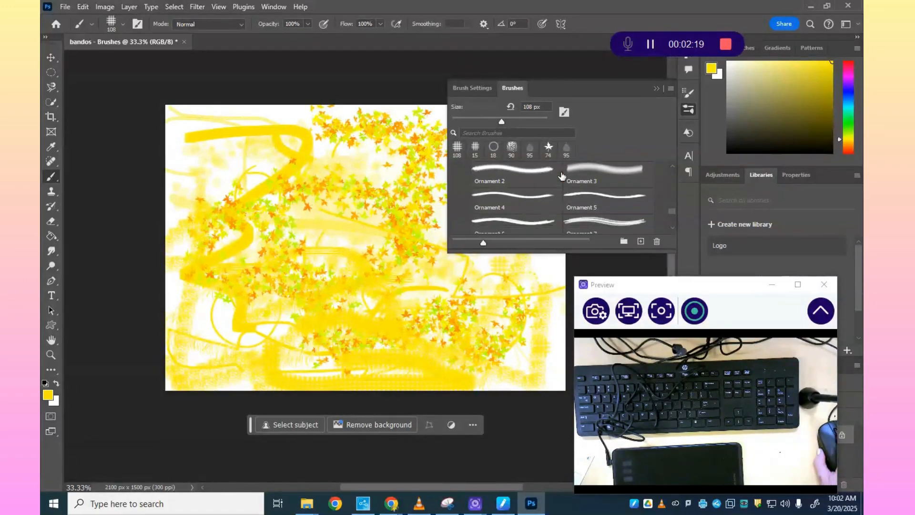
{"action": "scroll", "coordinate": [561, 176], "scroll_direction": "down", "scroll_amount": 2}
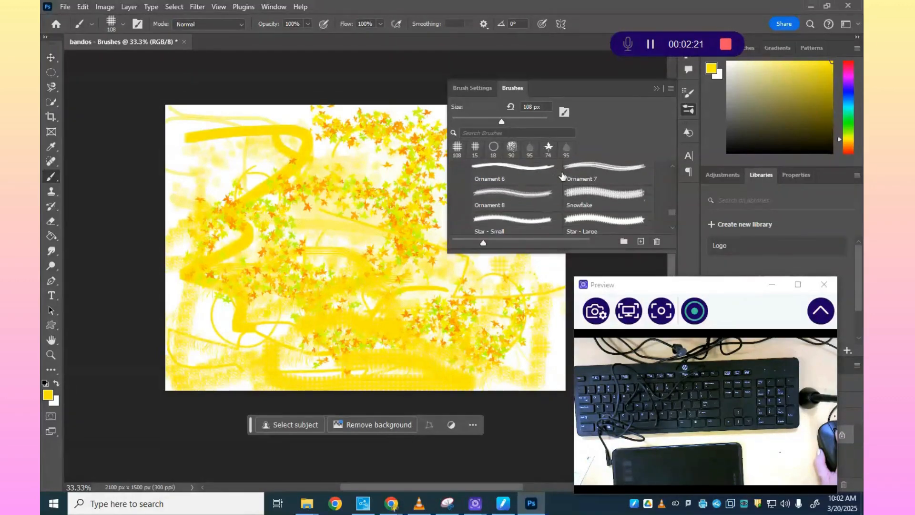
{"action": "scroll", "coordinate": [528, 210], "scroll_direction": "down", "scroll_amount": 2}
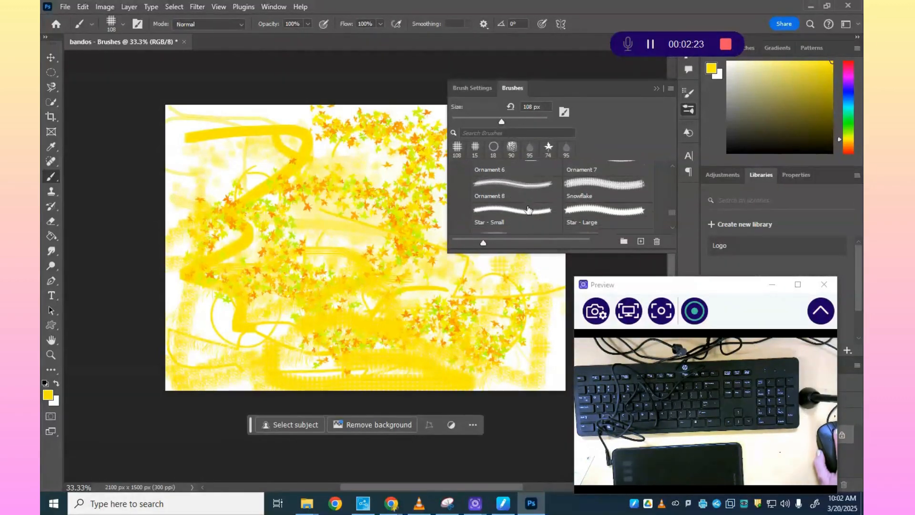
{"action": "scroll", "coordinate": [528, 209], "scroll_direction": "down", "scroll_amount": 1}
{"action": "left_click", "coordinate": [522, 211]}
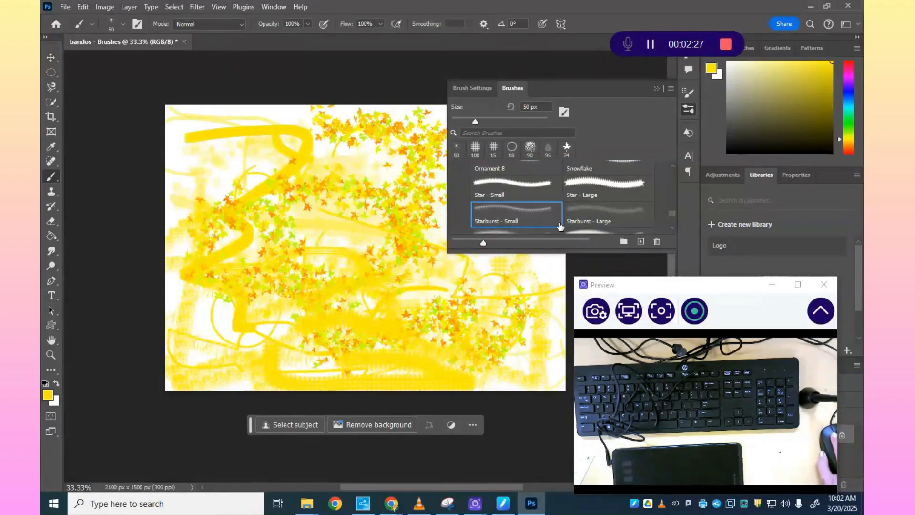
Expand the Basic Brushes group and look through its hard and soft mechanical brushes
{"action": "scroll", "coordinate": [569, 219], "scroll_direction": "down", "scroll_amount": 3}
{"action": "scroll", "coordinate": [570, 218], "scroll_direction": "down", "scroll_amount": 5}
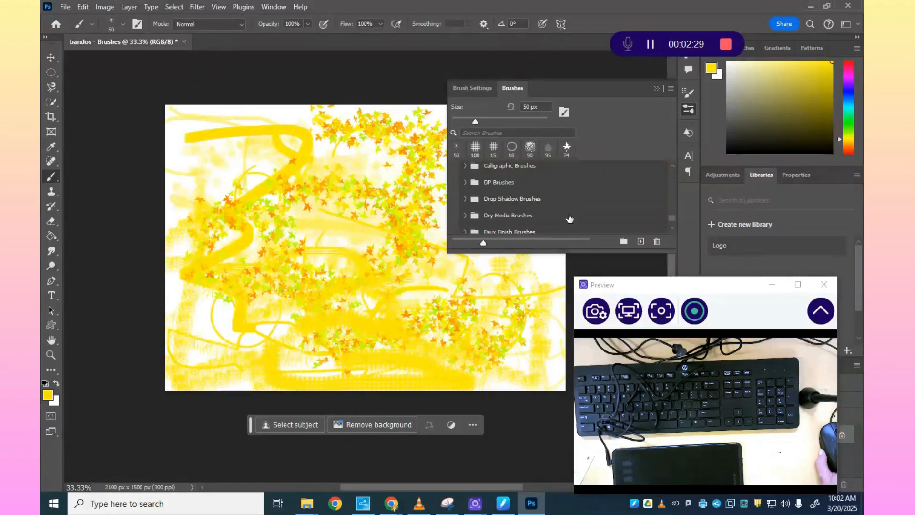
{"action": "scroll", "coordinate": [568, 218], "scroll_direction": "up", "scroll_amount": 2}
{"action": "left_click", "coordinate": [461, 187]}
{"action": "scroll", "coordinate": [528, 217], "scroll_direction": "down", "scroll_amount": 4}
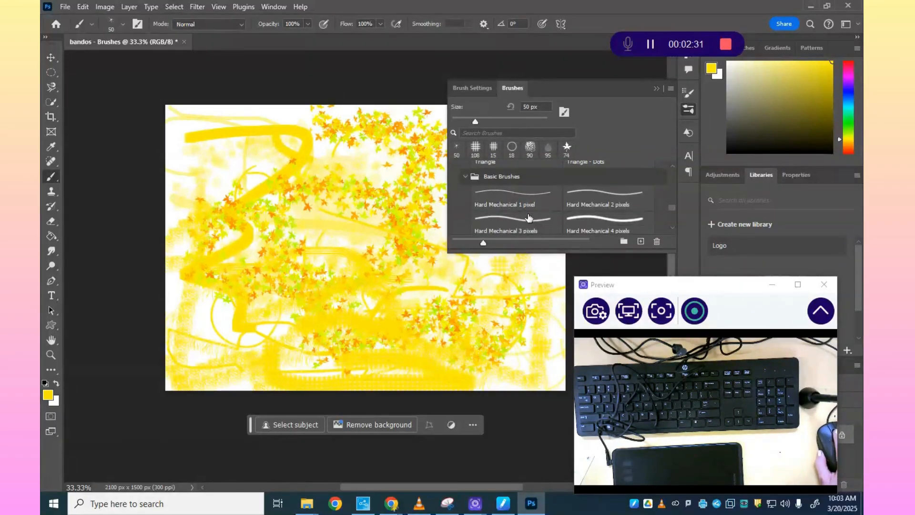
{"action": "scroll", "coordinate": [527, 217], "scroll_direction": "down", "scroll_amount": 5}
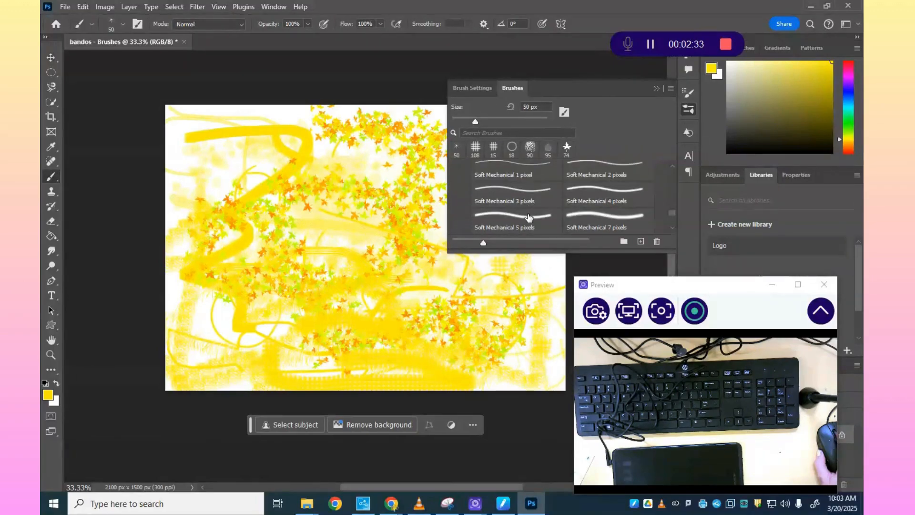
{"action": "scroll", "coordinate": [528, 217], "scroll_direction": "down", "scroll_amount": 5}
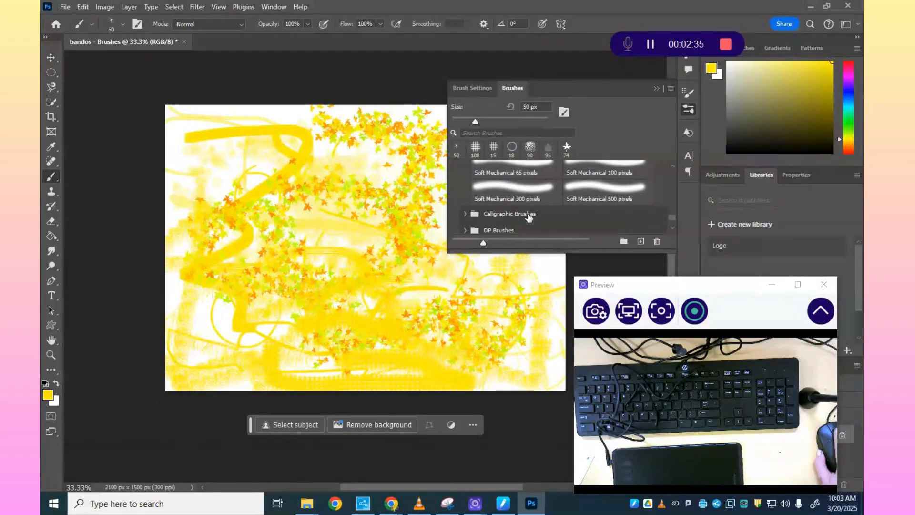
{"action": "scroll", "coordinate": [527, 217], "scroll_direction": "up", "scroll_amount": 1}
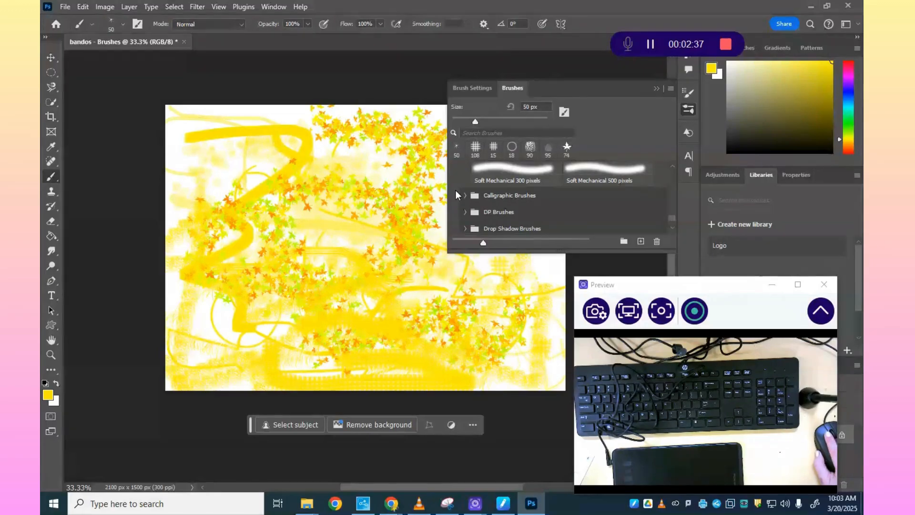
Choose the Oval 45 px brush from Calligraphic Brushes and paint zigzag strokes across the middle of the canvas
{"action": "left_click", "coordinate": [519, 199]}
{"action": "scroll", "coordinate": [520, 203], "scroll_direction": "down", "scroll_amount": 6}
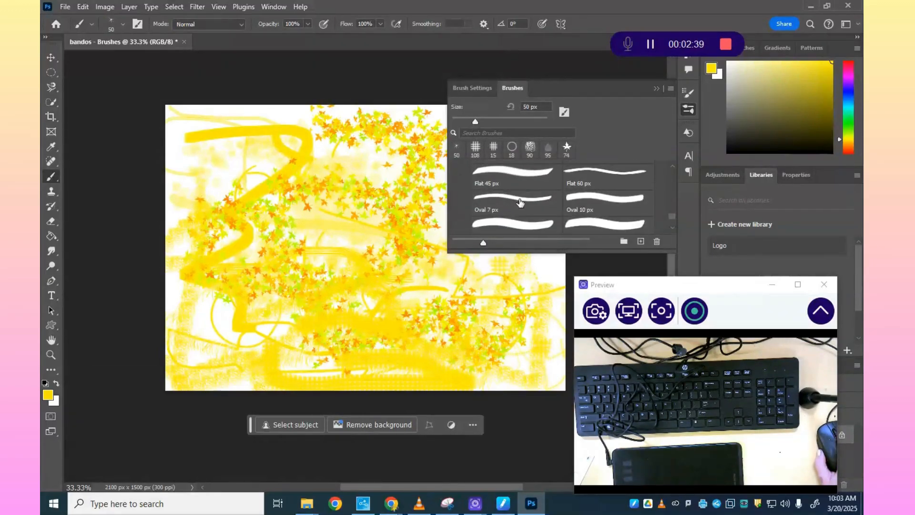
{"action": "scroll", "coordinate": [529, 200], "scroll_direction": "up", "scroll_amount": 1}
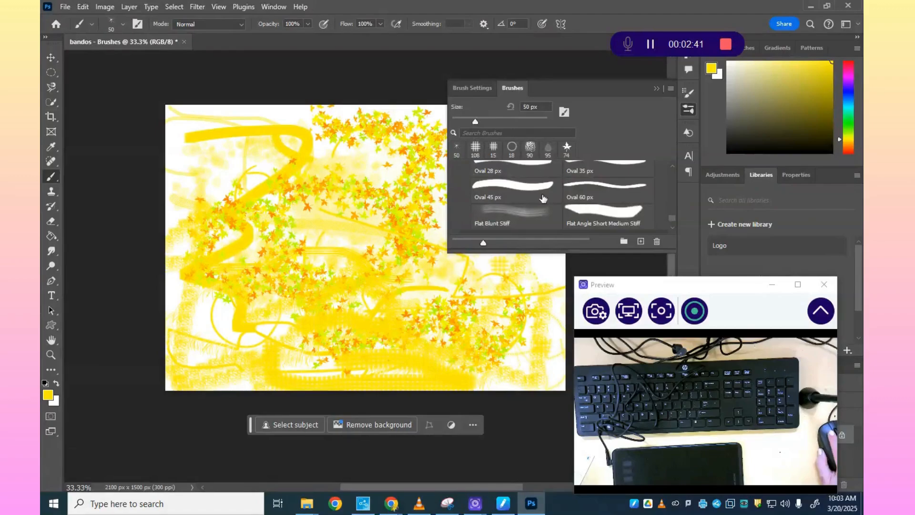
{"action": "left_click", "coordinate": [521, 187]}
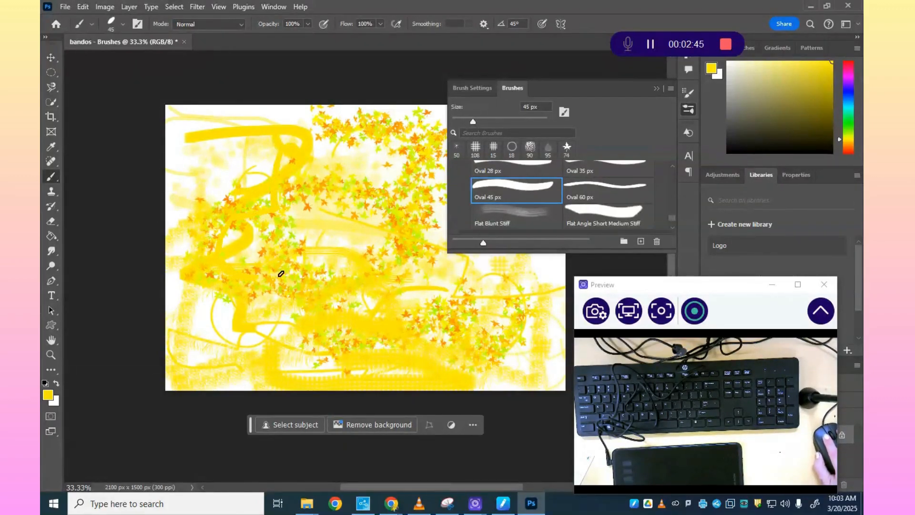
{"action": "mouse_move", "coordinate": [311, 243]}
{"action": "left_mouse_down"}
{"action": "mouse_move", "coordinate": [329, 264]}
{"action": "mouse_move", "coordinate": [401, 251]}
{"action": "left_mouse_up"}
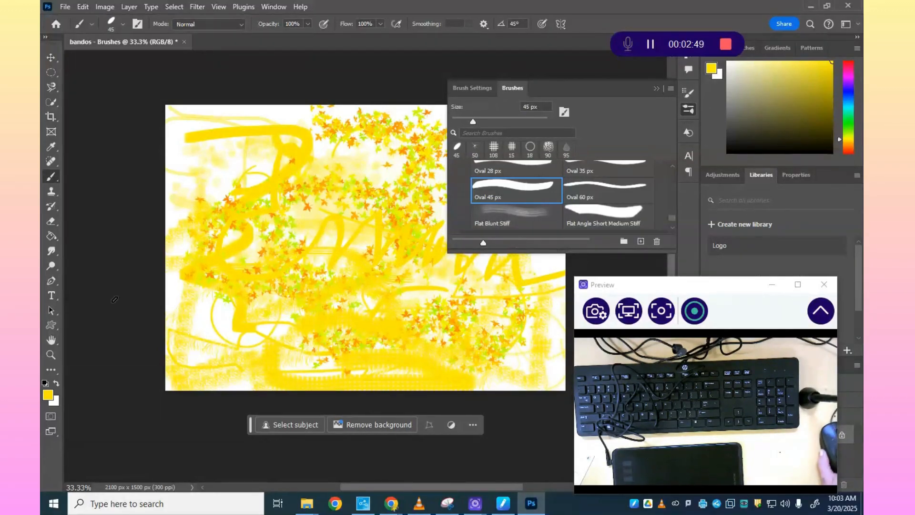
Look through DP Brushes, choose Drop Shadow Round 9 pixels from Drop Shadow Brushes and paint thin strokes in the canvas's lower-left area
{"action": "scroll", "coordinate": [526, 200], "scroll_direction": "down", "scroll_amount": 2}
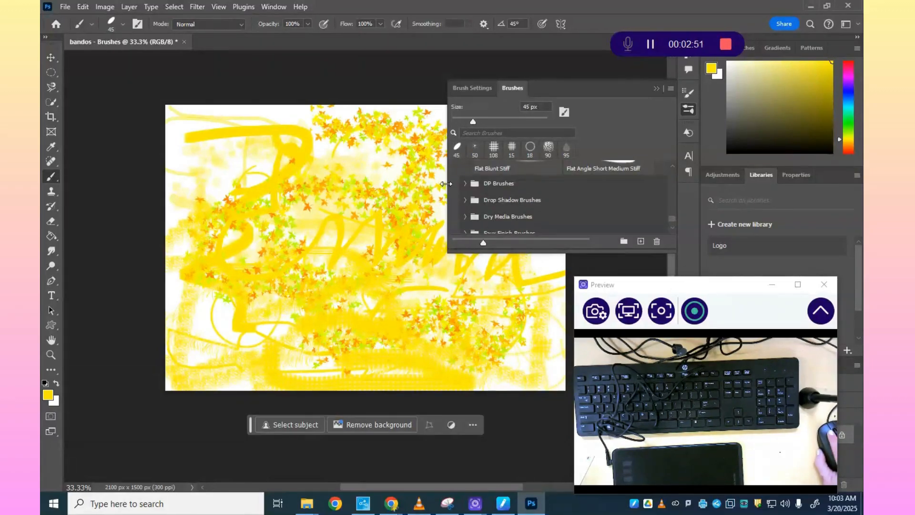
{"action": "left_click", "coordinate": [465, 184]}
{"action": "scroll", "coordinate": [560, 214], "scroll_direction": "down", "scroll_amount": 3}
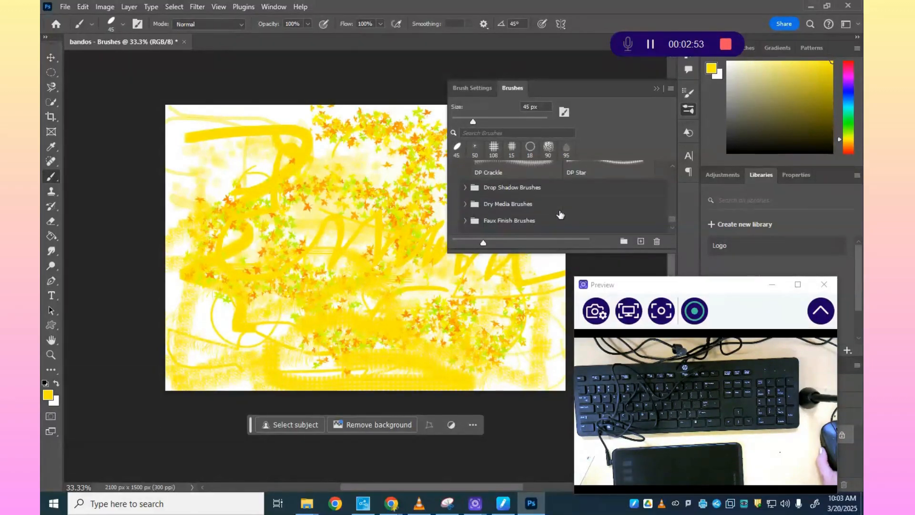
{"action": "left_click", "coordinate": [466, 186]}
{"action": "scroll", "coordinate": [513, 205], "scroll_direction": "down", "scroll_amount": 2}
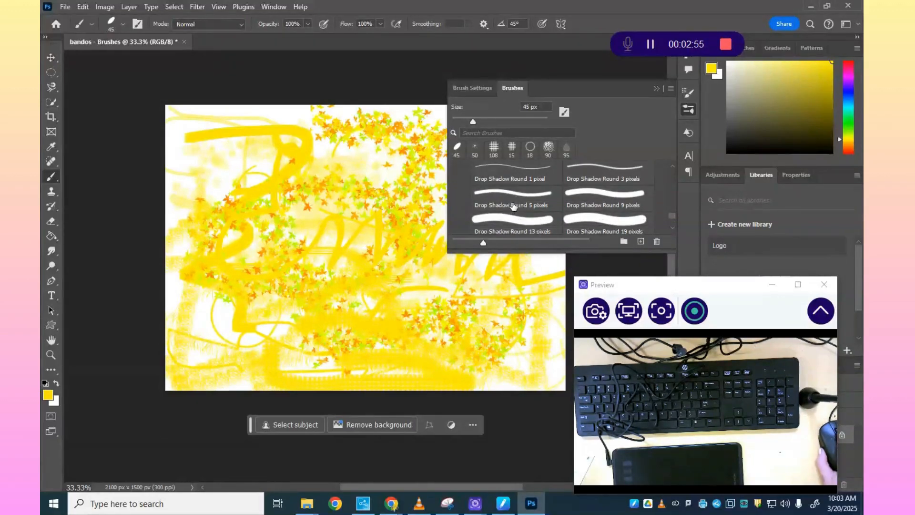
{"action": "left_click", "coordinate": [607, 192]}
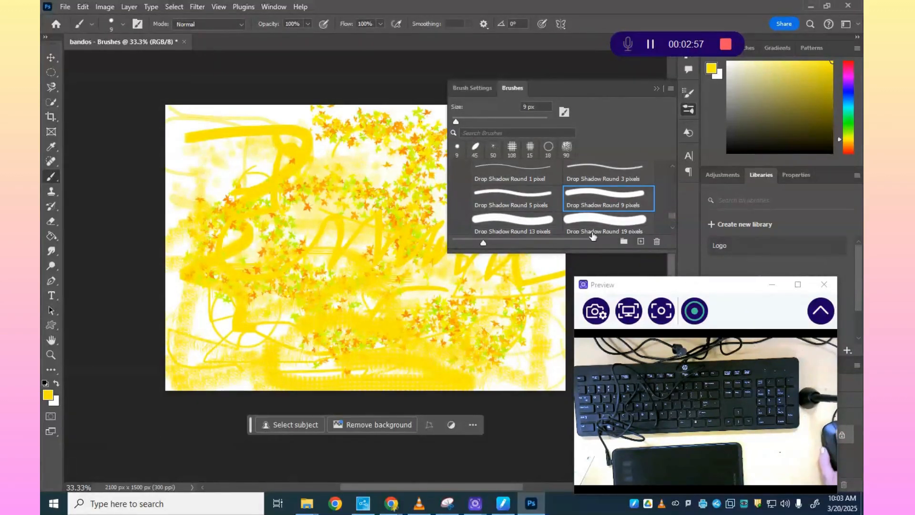
Look through the brushes in the Legacy Brushes group and collapse the group again
{"action": "scroll", "coordinate": [559, 200], "scroll_direction": "down", "scroll_amount": 5}
{"action": "scroll", "coordinate": [559, 201], "scroll_direction": "down", "scroll_amount": 5}
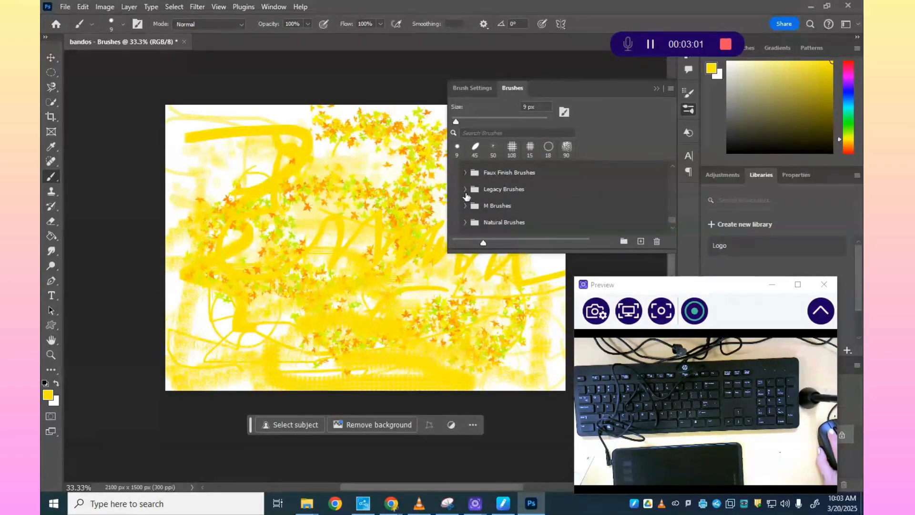
{"action": "left_click", "coordinate": [467, 196]}
{"action": "left_click", "coordinate": [466, 191]}
{"action": "scroll", "coordinate": [494, 199], "scroll_direction": "down", "scroll_amount": 2}
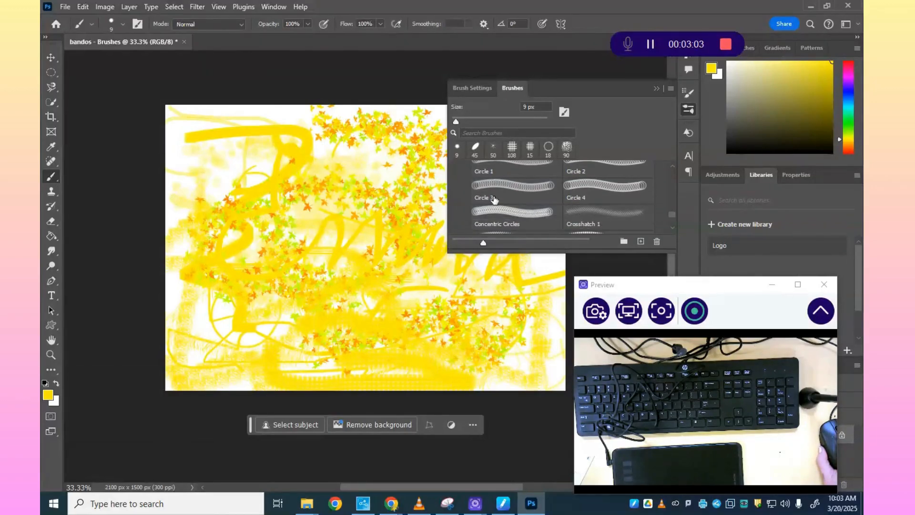
{"action": "scroll", "coordinate": [494, 199], "scroll_direction": "up", "scroll_amount": 3}
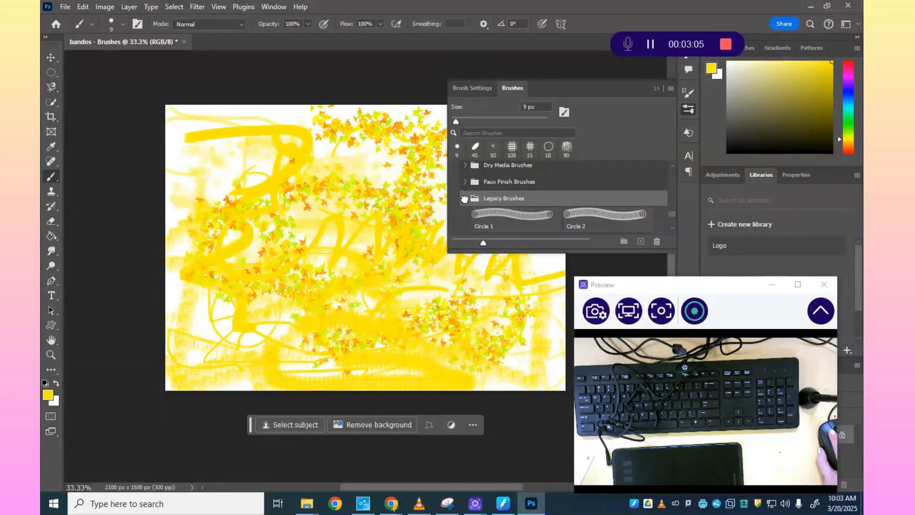
{"action": "left_click", "coordinate": [464, 198]}
Choose the Mesh - Small brush from Faux Finish Brushes and paint loose strokes in the canvas's lower-left area
{"action": "left_click", "coordinate": [464, 181]}
{"action": "left_click", "coordinate": [510, 213]}
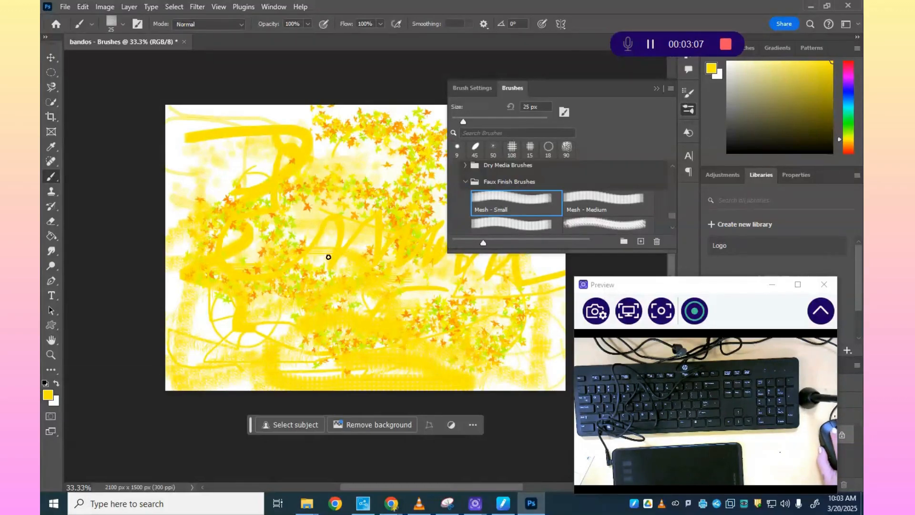
{"action": "left_click_drag", "start_coordinate": [199, 329], "coordinate": [250, 357]}
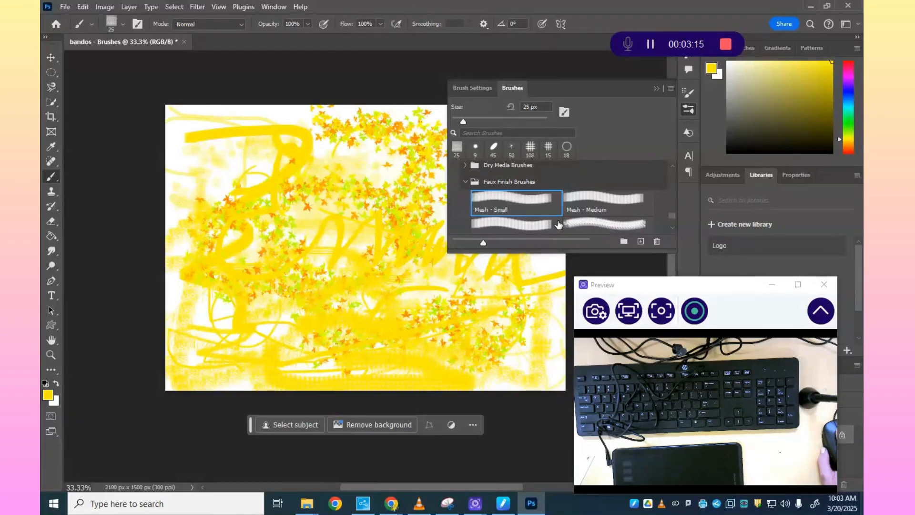
Switch to the Mixer Brush Tool and set its brush size to 79 px
{"action": "right_click", "coordinate": [50, 179]}
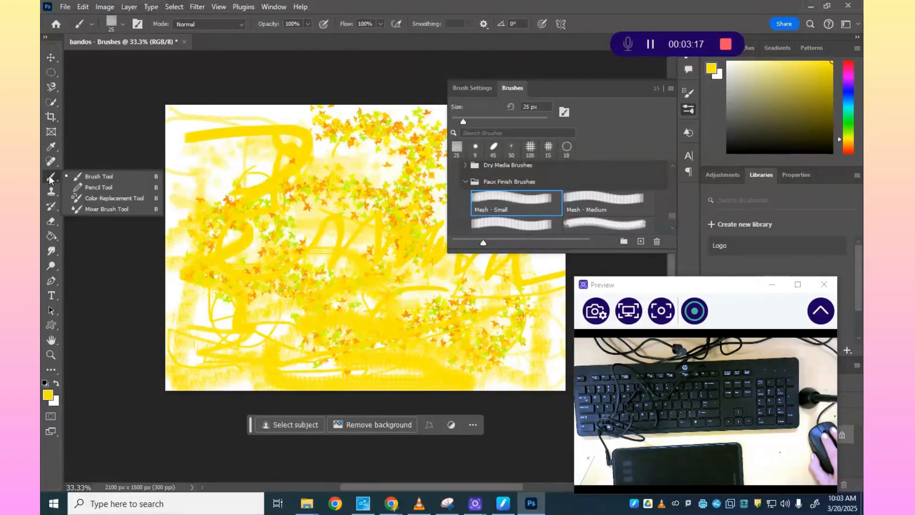
{"action": "left_click", "coordinate": [84, 209]}
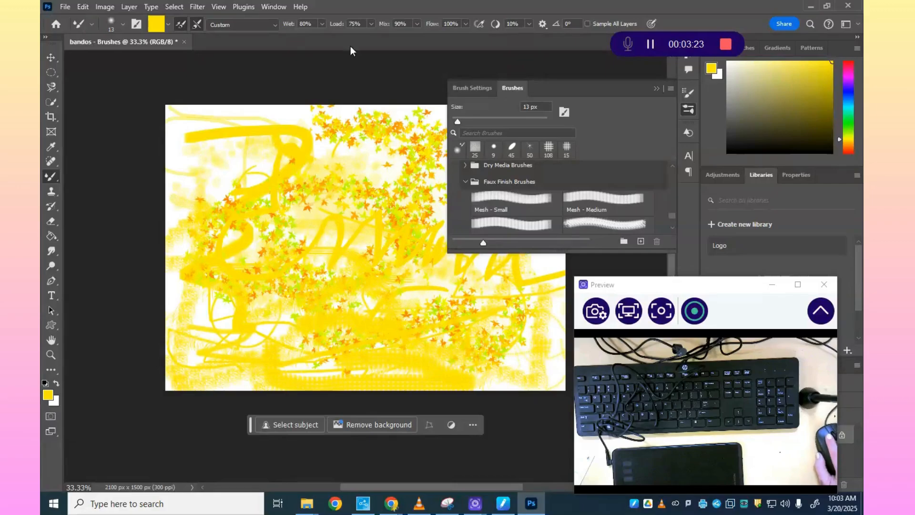
{"action": "left_click_drag", "start_coordinate": [459, 121], "coordinate": [488, 121]}
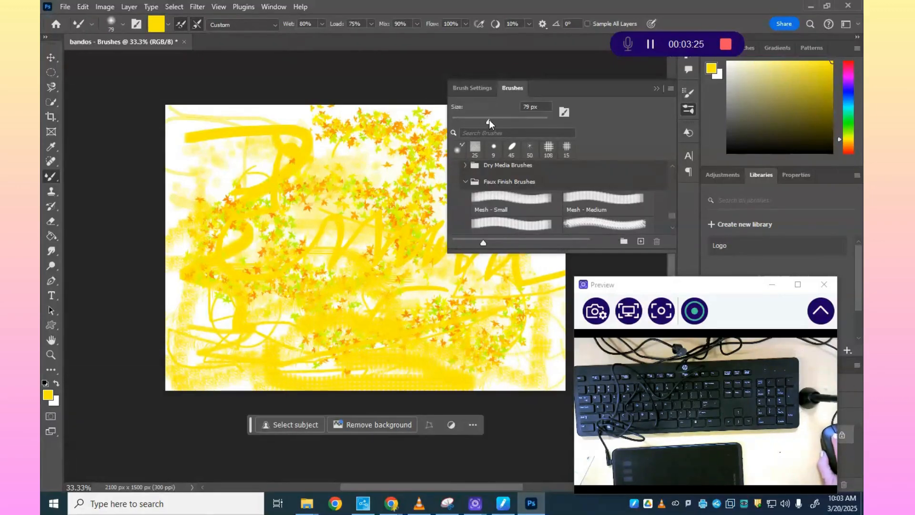
Choose a soft 495 px brush and blend the paint in broad strokes from the canvas's centre to its lower left
{"action": "scroll", "coordinate": [533, 199], "scroll_direction": "up", "scroll_amount": 5}
{"action": "scroll", "coordinate": [533, 199], "scroll_direction": "up", "scroll_amount": 5}
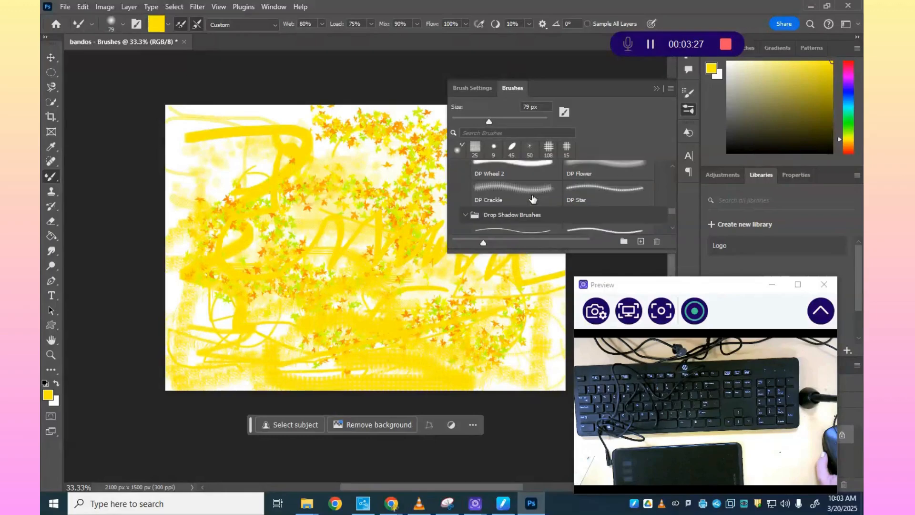
{"action": "left_click", "coordinate": [512, 228]}
{"action": "scroll", "coordinate": [511, 225], "scroll_direction": "up", "scroll_amount": 1}
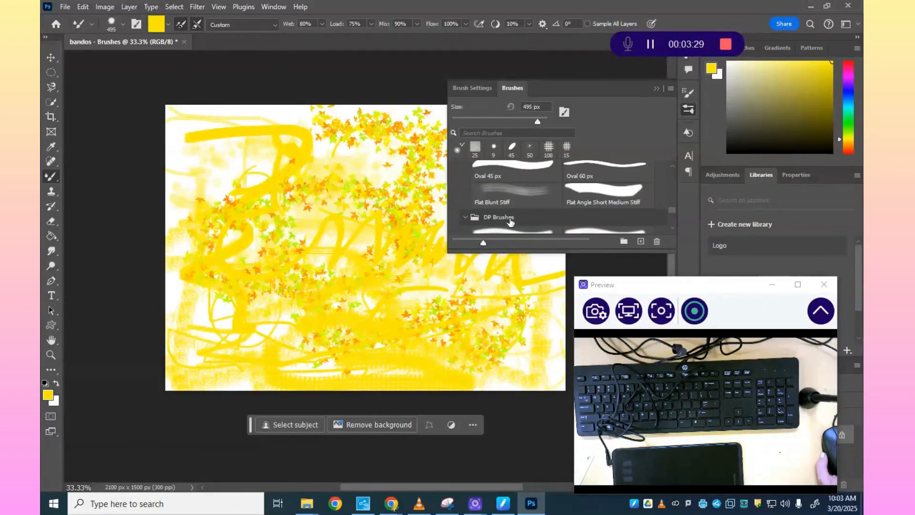
{"action": "mouse_move", "coordinate": [339, 210]}
{"action": "left_mouse_down"}
{"action": "mouse_move", "coordinate": [359, 208]}
{"action": "mouse_move", "coordinate": [388, 292]}
{"action": "mouse_move", "coordinate": [252, 286]}
{"action": "left_mouse_up"}
Choose the Hard Round brush from General Brushes and smear the paint across the canvas's upper and middle areas at 495 px
{"action": "scroll", "coordinate": [501, 192], "scroll_direction": "up", "scroll_amount": 2}
{"action": "scroll", "coordinate": [501, 192], "scroll_direction": "up", "scroll_amount": 3}
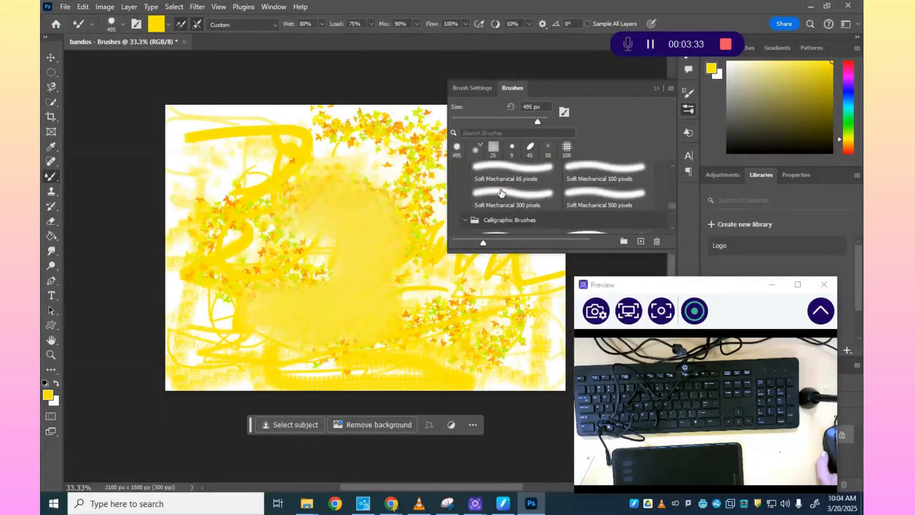
{"action": "scroll", "coordinate": [501, 193], "scroll_direction": "up", "scroll_amount": 5}
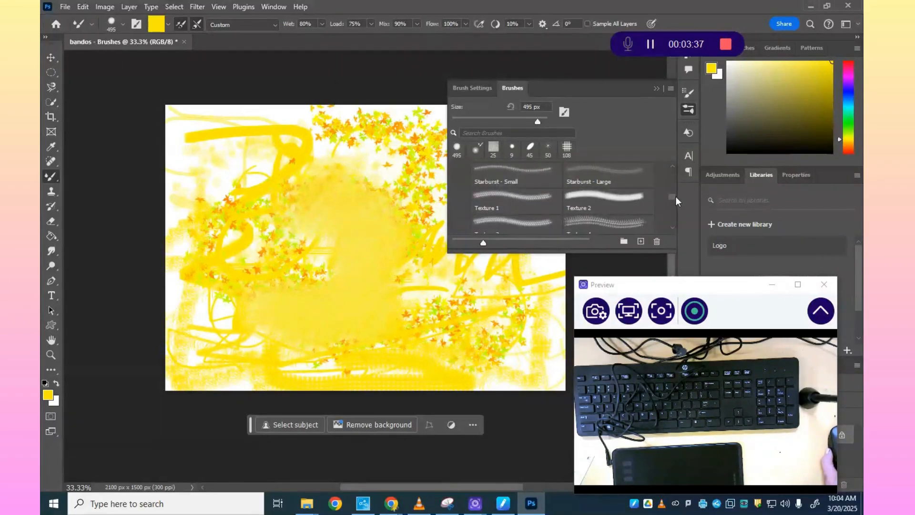
{"action": "left_click_drag", "start_coordinate": [676, 196], "coordinate": [675, 165]}
{"action": "left_click", "coordinate": [588, 186]}
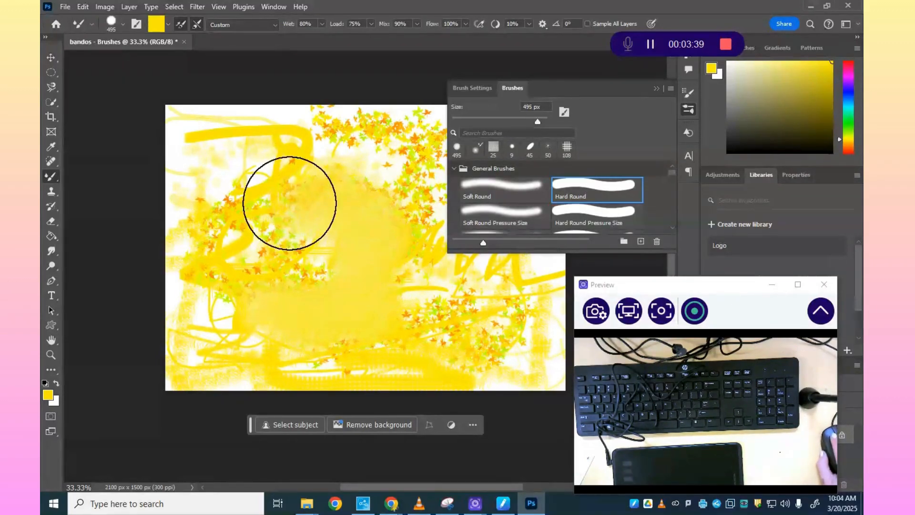
{"action": "mouse_move", "coordinate": [290, 204]}
{"action": "left_mouse_down"}
{"action": "mouse_move", "coordinate": [314, 239]}
{"action": "mouse_move", "coordinate": [315, 275]}
{"action": "mouse_move", "coordinate": [354, 206]}
{"action": "mouse_move", "coordinate": [358, 165]}
{"action": "mouse_move", "coordinate": [290, 151]}
{"action": "mouse_move", "coordinate": [358, 220]}
{"action": "mouse_move", "coordinate": [411, 241]}
{"action": "mouse_move", "coordinate": [390, 178]}
{"action": "mouse_move", "coordinate": [428, 214]}
{"action": "left_mouse_up"}
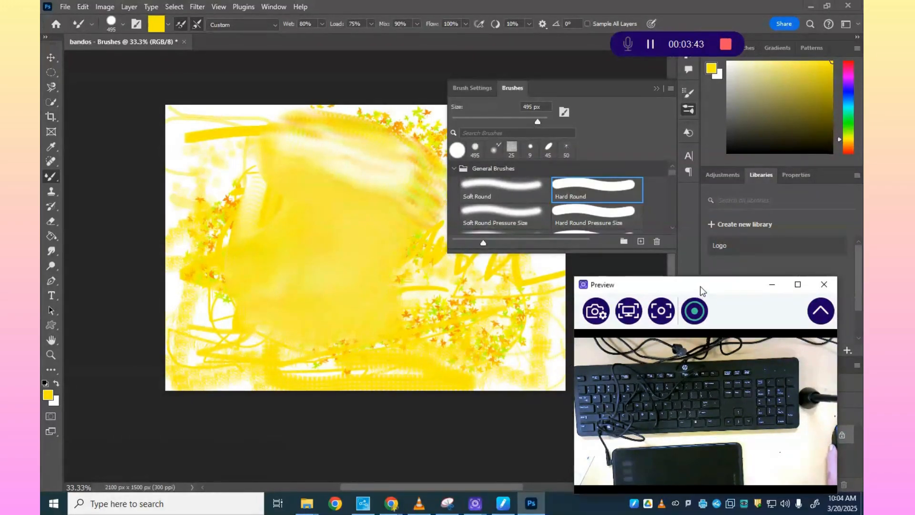
Move the camera preview off the layer list and smear the paint across the canvas's left and upper-middle areas
{"action": "left_click_drag", "start_coordinate": [702, 289], "coordinate": [552, 280]}
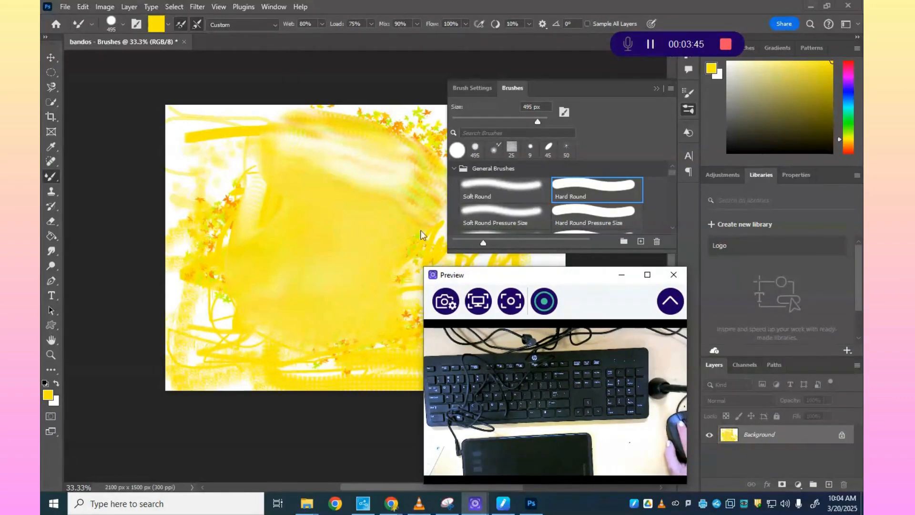
{"action": "mouse_move", "coordinate": [218, 144]}
{"action": "left_mouse_down"}
{"action": "mouse_move", "coordinate": [226, 167]}
{"action": "mouse_move", "coordinate": [236, 129]}
{"action": "mouse_move", "coordinate": [199, 159]}
{"action": "mouse_move", "coordinate": [216, 138]}
{"action": "mouse_move", "coordinate": [254, 132]}
{"action": "mouse_move", "coordinate": [178, 125]}
{"action": "mouse_move", "coordinate": [161, 361]}
{"action": "mouse_move", "coordinate": [208, 273]}
{"action": "mouse_move", "coordinate": [235, 327]}
{"action": "left_mouse_up"}
{"action": "mouse_move", "coordinate": [361, 112]}
{"action": "left_mouse_down"}
{"action": "mouse_move", "coordinate": [305, 114]}
{"action": "mouse_move", "coordinate": [261, 165]}
{"action": "mouse_move", "coordinate": [279, 196]}
{"action": "mouse_move", "coordinate": [210, 276]}
{"action": "mouse_move", "coordinate": [192, 313]}
{"action": "mouse_move", "coordinate": [224, 401]}
{"action": "mouse_move", "coordinate": [241, 374]}
{"action": "mouse_move", "coordinate": [182, 347]}
{"action": "mouse_move", "coordinate": [334, 347]}
{"action": "mouse_move", "coordinate": [360, 277]}
{"action": "mouse_move", "coordinate": [347, 156]}
{"action": "mouse_move", "coordinate": [359, 101]}
{"action": "mouse_move", "coordinate": [340, 127]}
{"action": "mouse_move", "coordinate": [337, 171]}
{"action": "mouse_move", "coordinate": [390, 192]}
{"action": "mouse_move", "coordinate": [341, 218]}
{"action": "mouse_move", "coordinate": [337, 249]}
{"action": "left_mouse_up"}
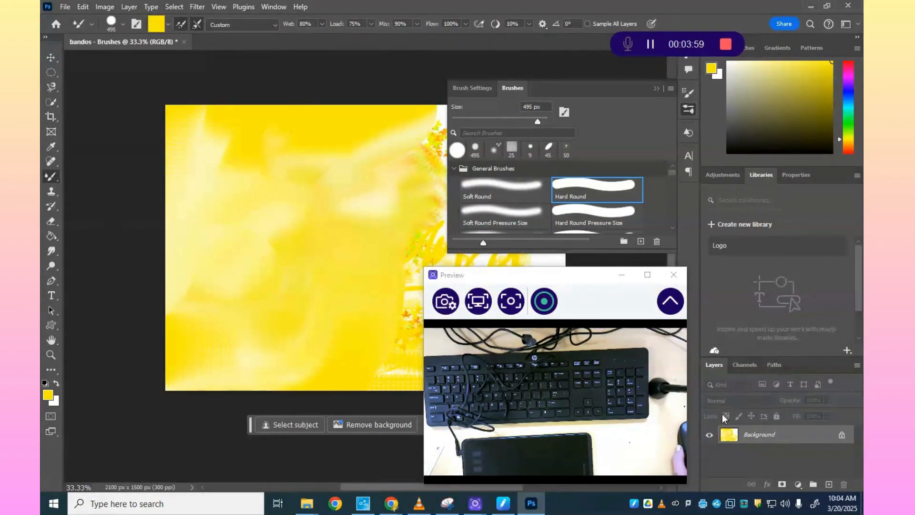
Add a new empty layer above the Background layer
{"action": "right_click", "coordinate": [760, 441]}
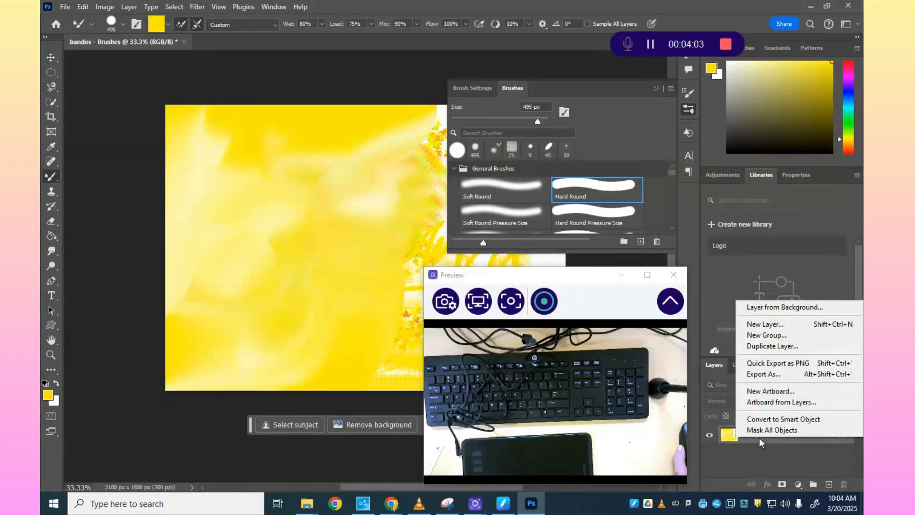
{"action": "left_click", "coordinate": [760, 438]}
{"action": "left_click", "coordinate": [828, 485]}
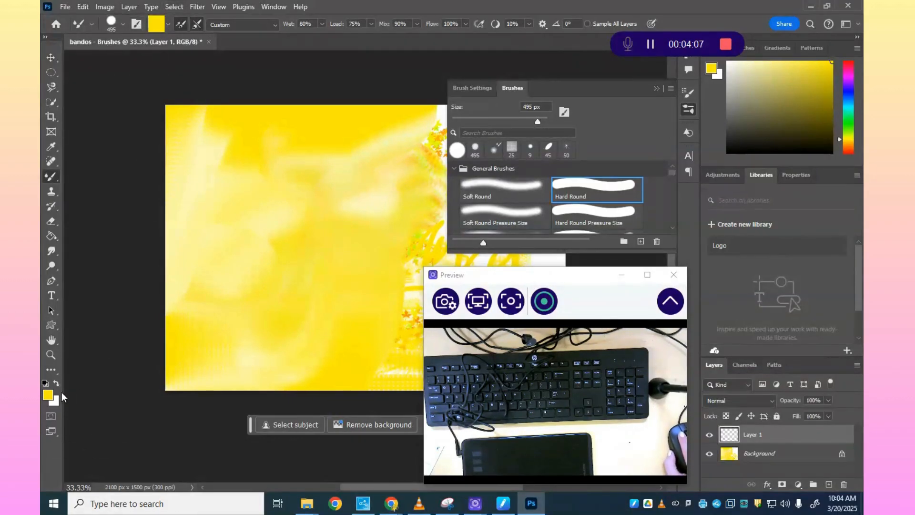
Change the foreground color to a purple with hue 277°, saturation 72% and brightness 74%
{"action": "left_click", "coordinate": [49, 395]}
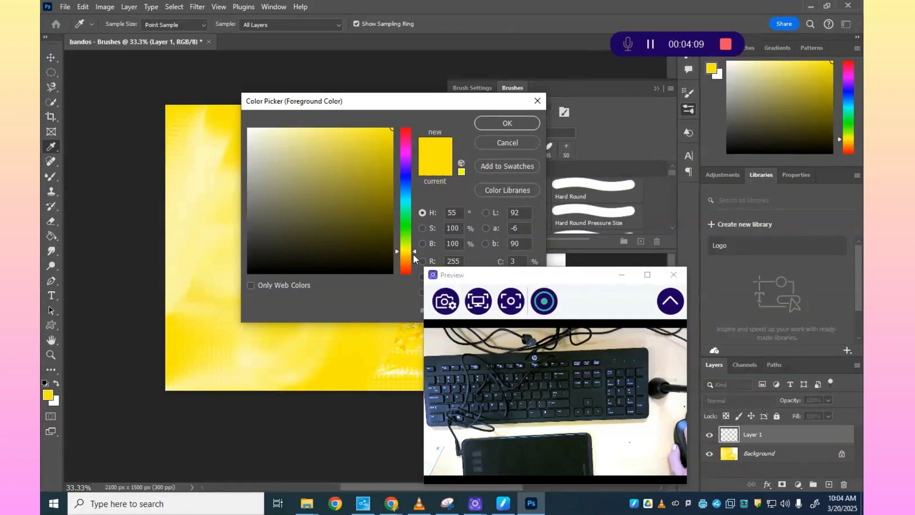
{"action": "mouse_move", "coordinate": [413, 255]}
{"action": "left_mouse_down"}
{"action": "mouse_move", "coordinate": [415, 268]}
{"action": "mouse_move", "coordinate": [414, 162]}
{"action": "left_mouse_up"}
{"action": "left_click_drag", "start_coordinate": [339, 180], "coordinate": [353, 166]}
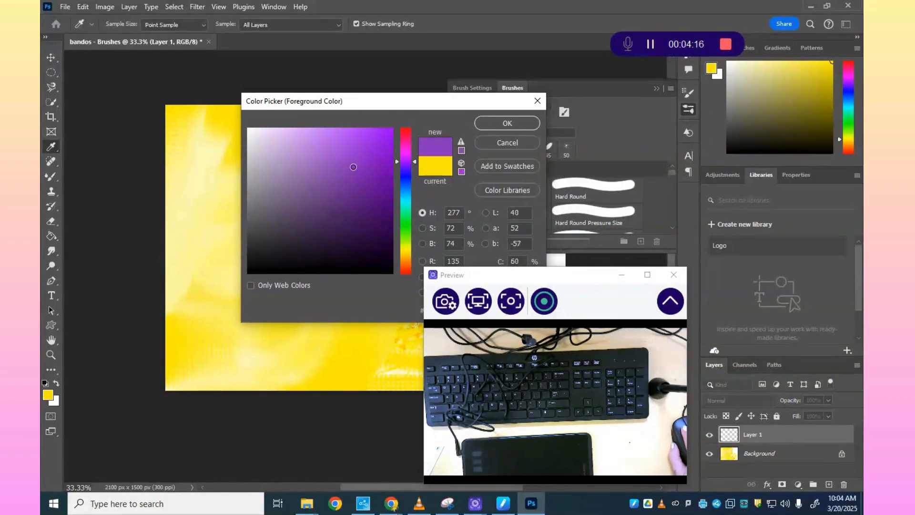
{"action": "left_click", "coordinate": [508, 123]}
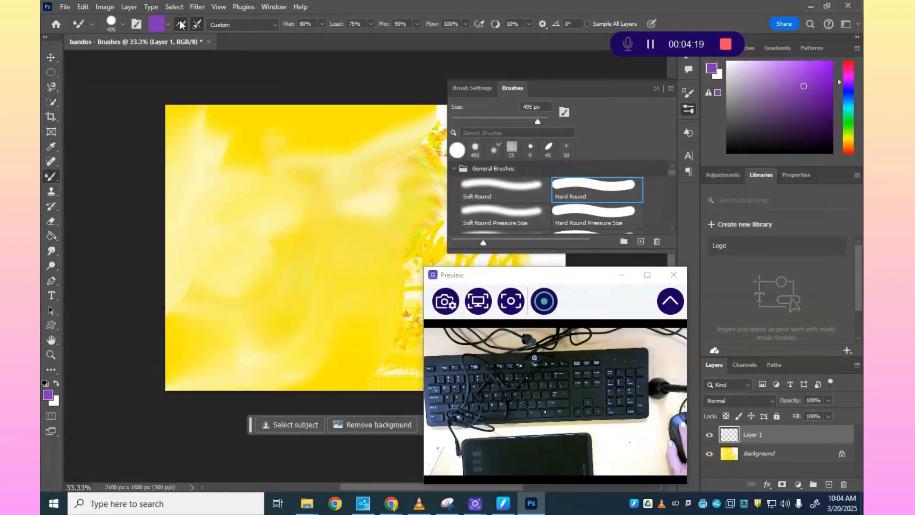
Clean the Mixer Brush before each pass and paint a broad purple area over the canvas's left half at 495 px
{"action": "left_click", "coordinate": [168, 24]}
{"action": "left_click", "coordinate": [167, 47]}
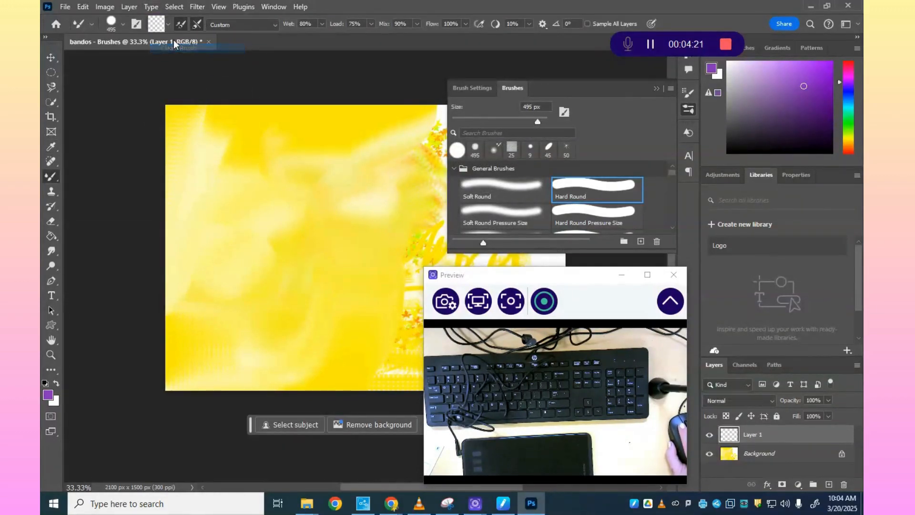
{"action": "mouse_move", "coordinate": [219, 188]}
{"action": "left_mouse_down"}
{"action": "mouse_move", "coordinate": [253, 260]}
{"action": "mouse_move", "coordinate": [272, 204]}
{"action": "mouse_move", "coordinate": [265, 227]}
{"action": "mouse_move", "coordinate": [293, 286]}
{"action": "left_mouse_up"}
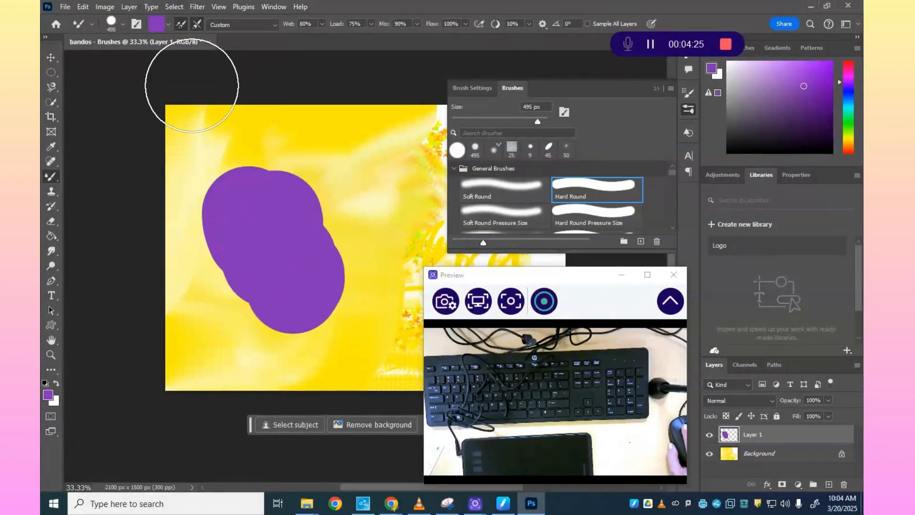
{"action": "left_click", "coordinate": [168, 25]}
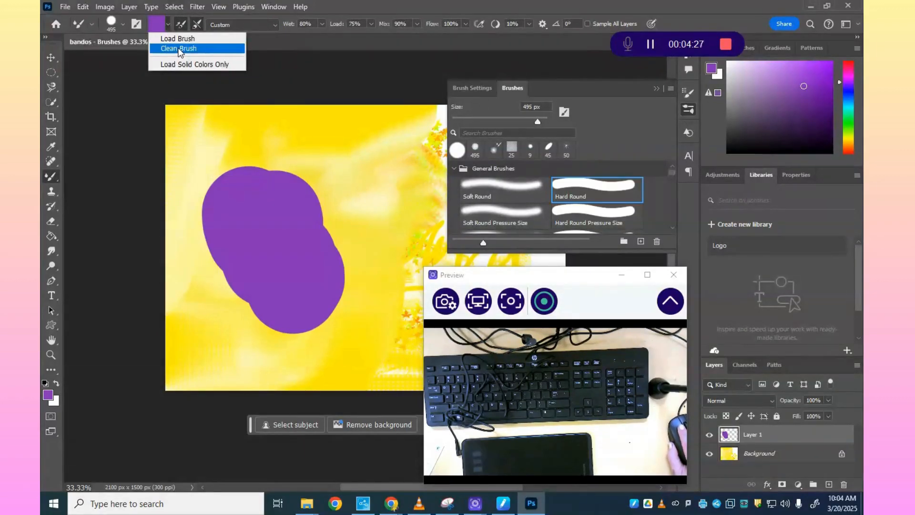
{"action": "left_click", "coordinate": [178, 47]}
{"action": "mouse_move", "coordinate": [244, 194]}
{"action": "left_mouse_down"}
{"action": "mouse_move", "coordinate": [212, 147]}
{"action": "mouse_move", "coordinate": [272, 286]}
{"action": "mouse_move", "coordinate": [224, 343]}
{"action": "mouse_move", "coordinate": [219, 208]}
{"action": "mouse_move", "coordinate": [214, 363]}
{"action": "mouse_move", "coordinate": [186, 238]}
{"action": "left_mouse_up"}
Apply the Wet blending preset and extend the purple area up to the canvas's top edge and towards its middle
{"action": "left_click", "coordinate": [275, 24]}
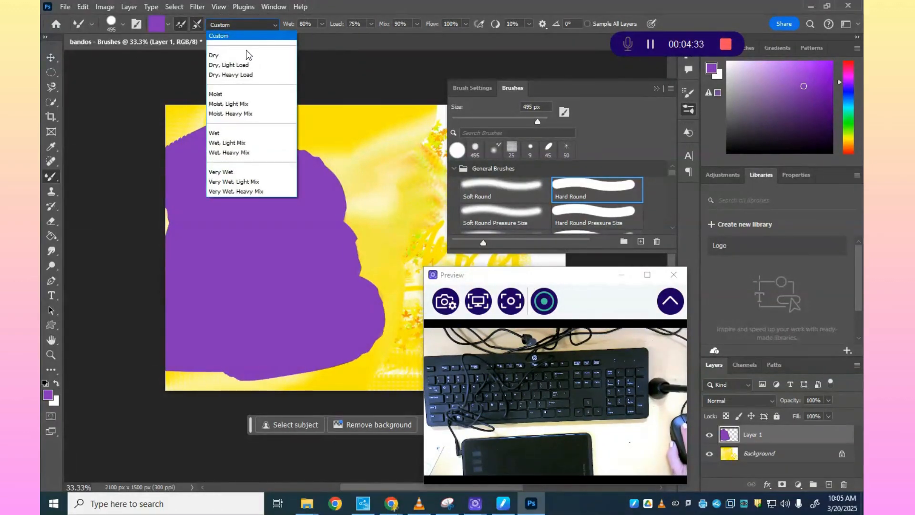
{"action": "left_click", "coordinate": [230, 133]}
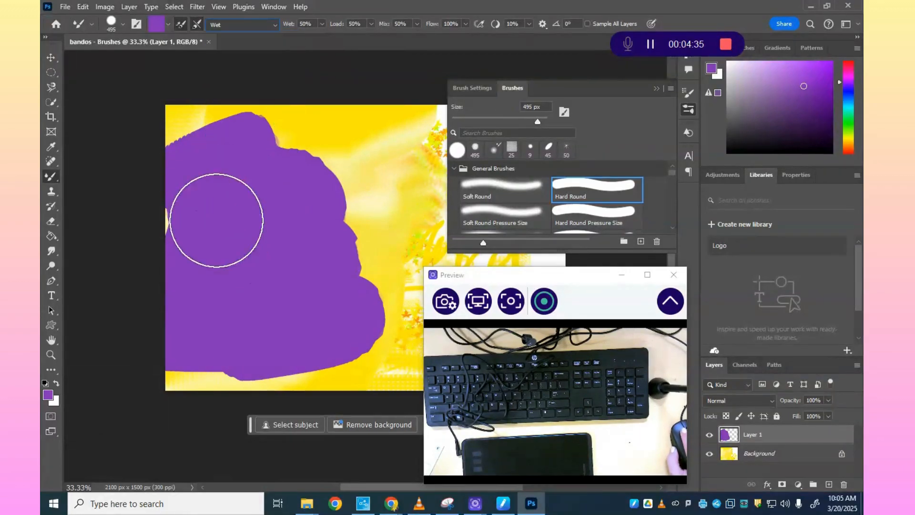
{"action": "left_click_drag", "start_coordinate": [214, 219], "coordinate": [184, 45]}
{"action": "mouse_move", "coordinate": [274, 235]}
{"action": "left_mouse_down"}
{"action": "mouse_move", "coordinate": [365, 59]}
{"action": "mouse_move", "coordinate": [348, 123]}
{"action": "mouse_move", "coordinate": [386, 149]}
{"action": "mouse_move", "coordinate": [365, 233]}
{"action": "mouse_move", "coordinate": [398, 221]}
{"action": "mouse_move", "coordinate": [367, 286]}
{"action": "left_mouse_up"}
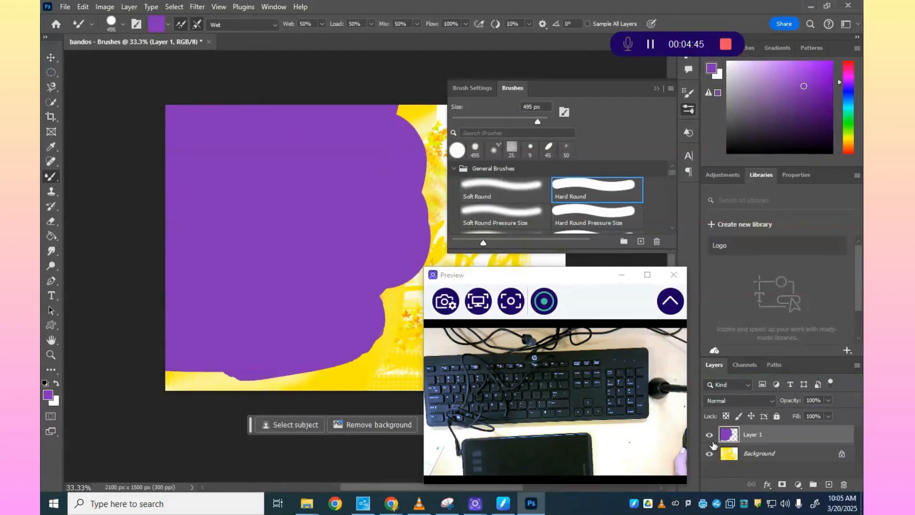
With Layer 1 hidden, paint a vertical purple zigzag on a new layer near the canvas's left edge at 37 px
{"action": "left_click", "coordinate": [709, 435]}
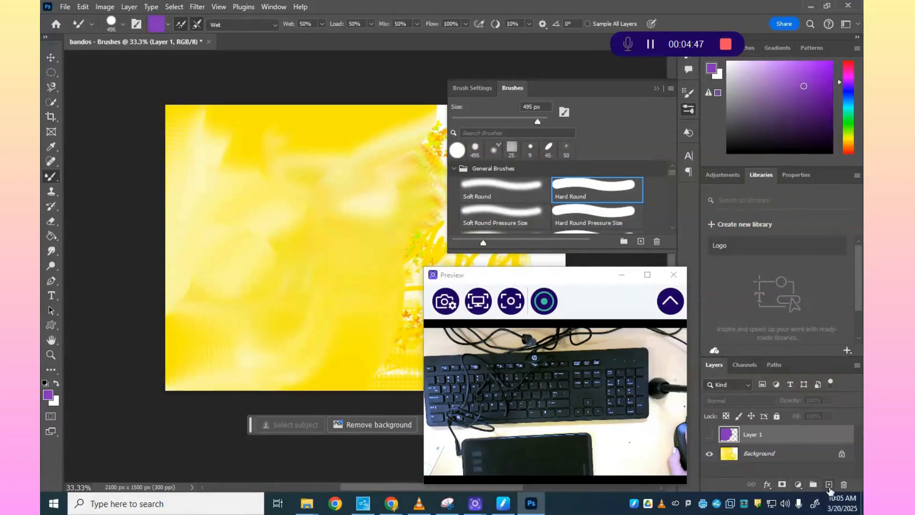
{"action": "left_click", "coordinate": [828, 485]}
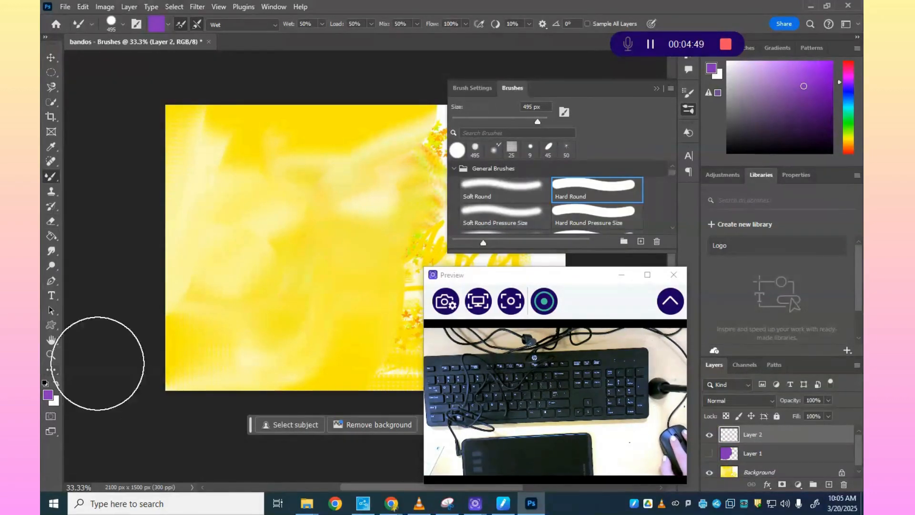
{"action": "left_click_drag", "start_coordinate": [491, 118], "coordinate": [468, 118]}
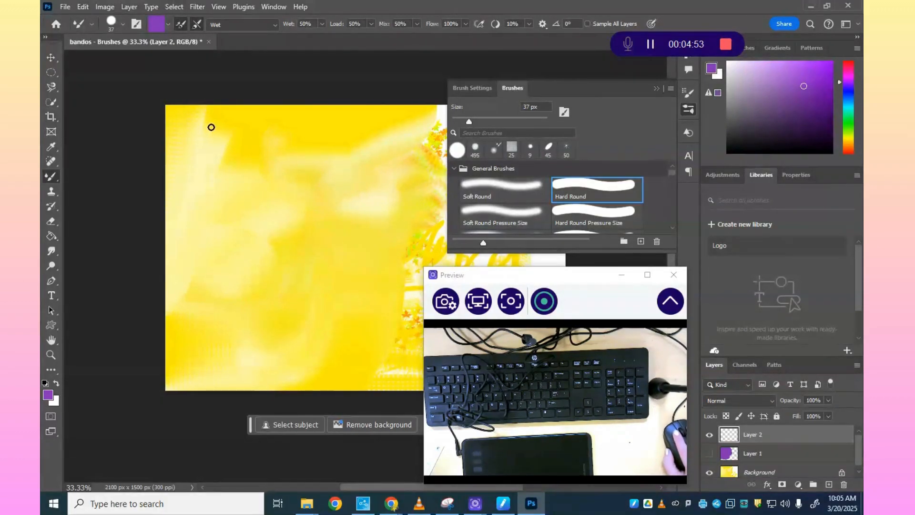
{"action": "mouse_move", "coordinate": [211, 127]}
{"action": "left_mouse_down"}
{"action": "mouse_move", "coordinate": [260, 146]}
{"action": "mouse_move", "coordinate": [193, 284]}
{"action": "mouse_move", "coordinate": [218, 308]}
{"action": "left_mouse_up"}
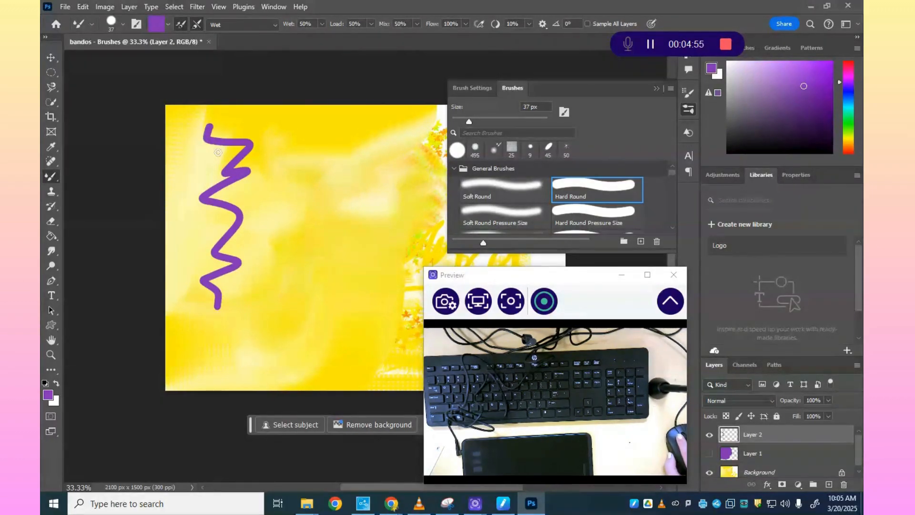
Apply the Dry preset and paint two long vertical strokes and a small zigzag beside the first zigzag
{"action": "left_click", "coordinate": [266, 25]}
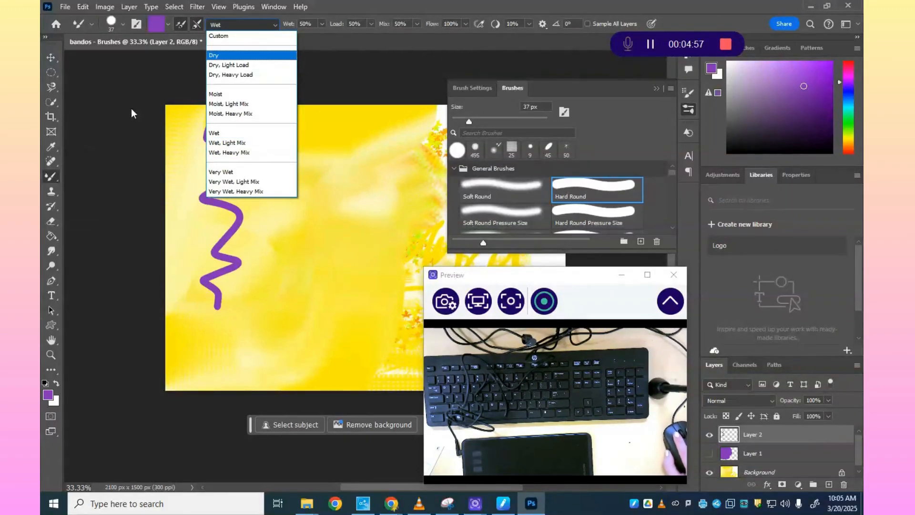
{"action": "left_click", "coordinate": [225, 59]}
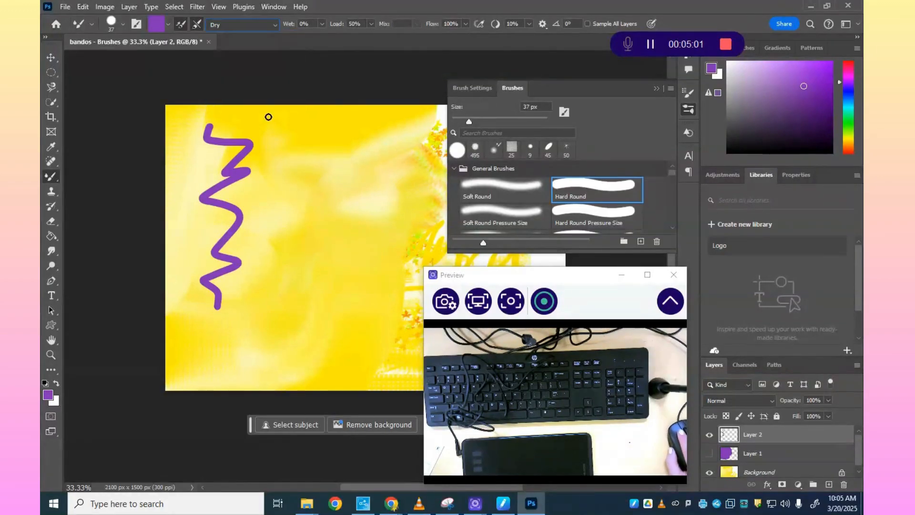
{"action": "left_click_drag", "start_coordinate": [268, 117], "coordinate": [288, 253]}
{"action": "left_click_drag", "start_coordinate": [291, 132], "coordinate": [302, 261]}
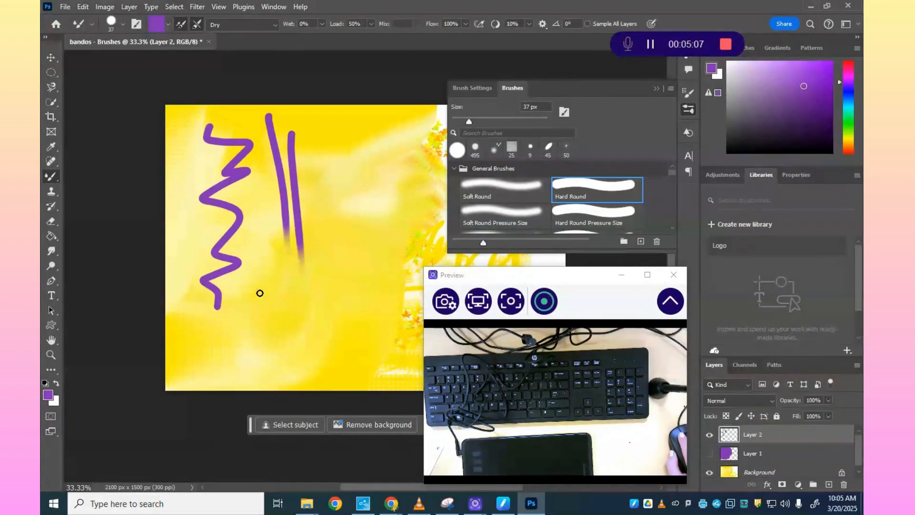
{"action": "mouse_move", "coordinate": [248, 288]}
{"action": "left_mouse_down"}
{"action": "mouse_move", "coordinate": [275, 288]}
{"action": "mouse_move", "coordinate": [270, 333]}
{"action": "left_mouse_up"}
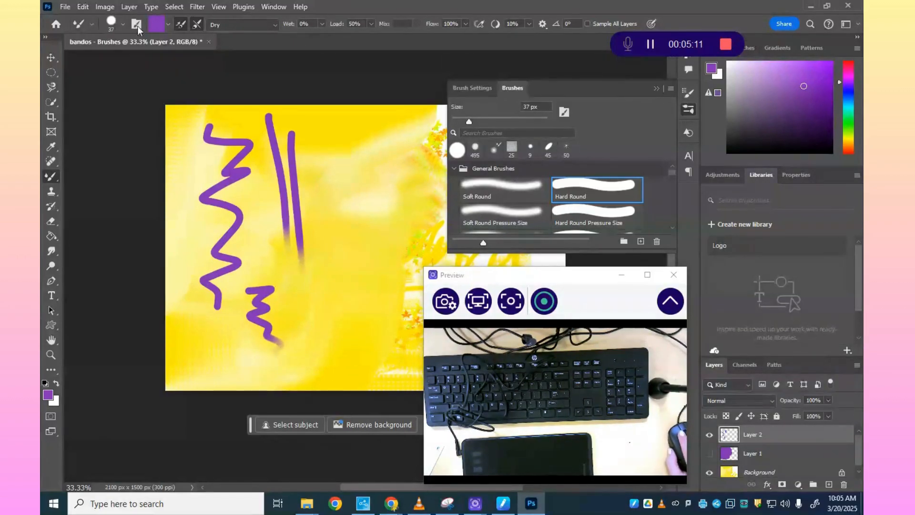
Clean the Mixer Brush, return to the Wet preset and scribble over the purple strokes across the canvas's left half
{"action": "left_click", "coordinate": [167, 26]}
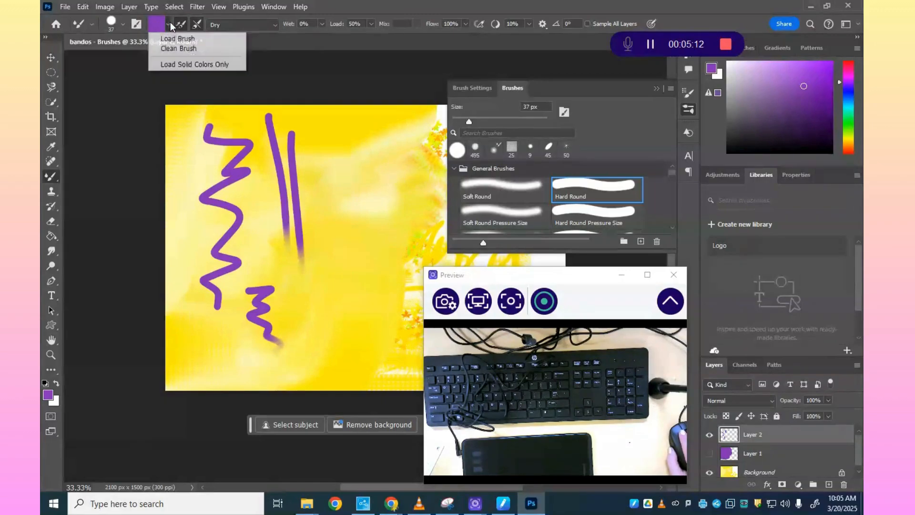
{"action": "left_click", "coordinate": [185, 50]}
{"action": "left_click", "coordinate": [233, 27]}
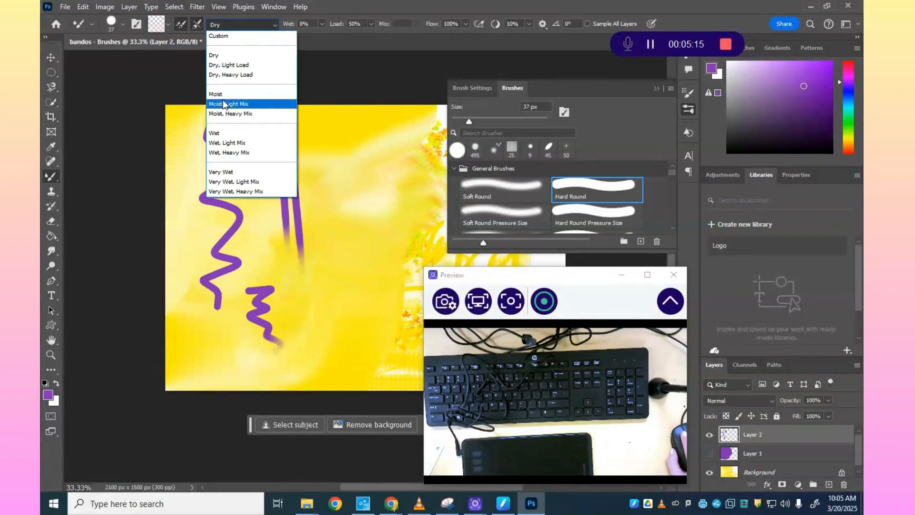
{"action": "left_click", "coordinate": [221, 135]}
{"action": "mouse_move", "coordinate": [226, 151]}
{"action": "left_mouse_down"}
{"action": "mouse_move", "coordinate": [304, 144]}
{"action": "mouse_move", "coordinate": [230, 158]}
{"action": "mouse_move", "coordinate": [215, 180]}
{"action": "mouse_move", "coordinate": [269, 199]}
{"action": "mouse_move", "coordinate": [277, 227]}
{"action": "left_mouse_up"}
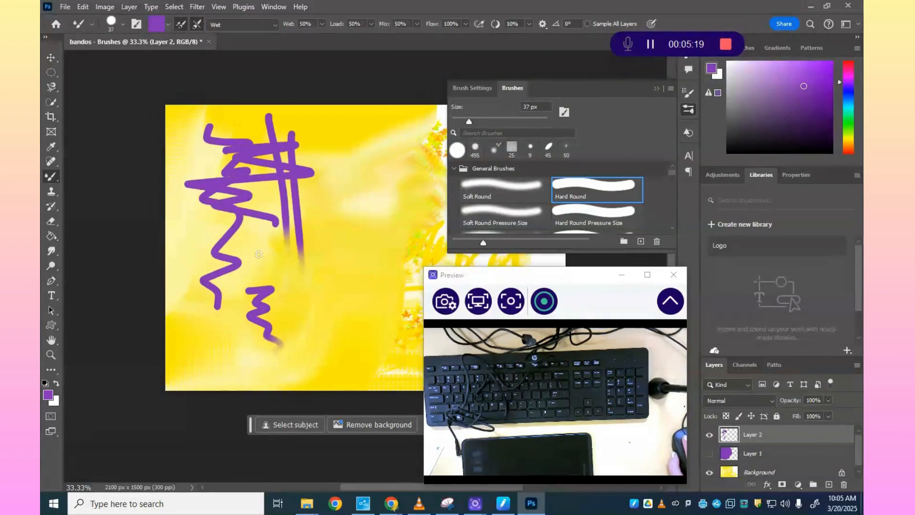
{"action": "mouse_move", "coordinate": [205, 299]}
{"action": "left_mouse_down"}
{"action": "mouse_move", "coordinate": [211, 357]}
{"action": "mouse_move", "coordinate": [154, 348]}
{"action": "mouse_move", "coordinate": [241, 233]}
{"action": "mouse_move", "coordinate": [270, 125]}
{"action": "mouse_move", "coordinate": [293, 113]}
{"action": "mouse_move", "coordinate": [303, 144]}
{"action": "mouse_move", "coordinate": [297, 303]}
{"action": "left_mouse_up"}
{"action": "mouse_move", "coordinate": [305, 263]}
{"action": "left_mouse_down"}
{"action": "mouse_move", "coordinate": [301, 348]}
{"action": "mouse_move", "coordinate": [269, 250]}
{"action": "mouse_move", "coordinate": [398, 168]}
{"action": "left_mouse_up"}
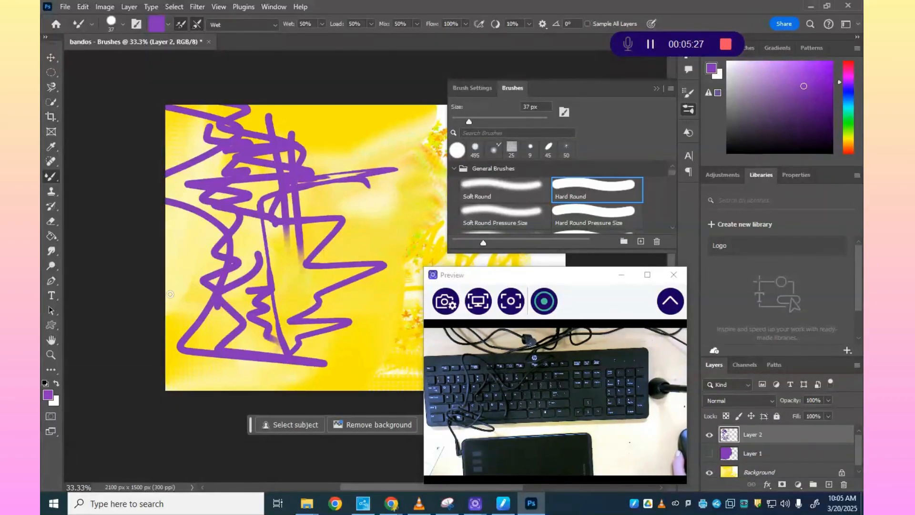
{"action": "left_click", "coordinate": [251, 27]}
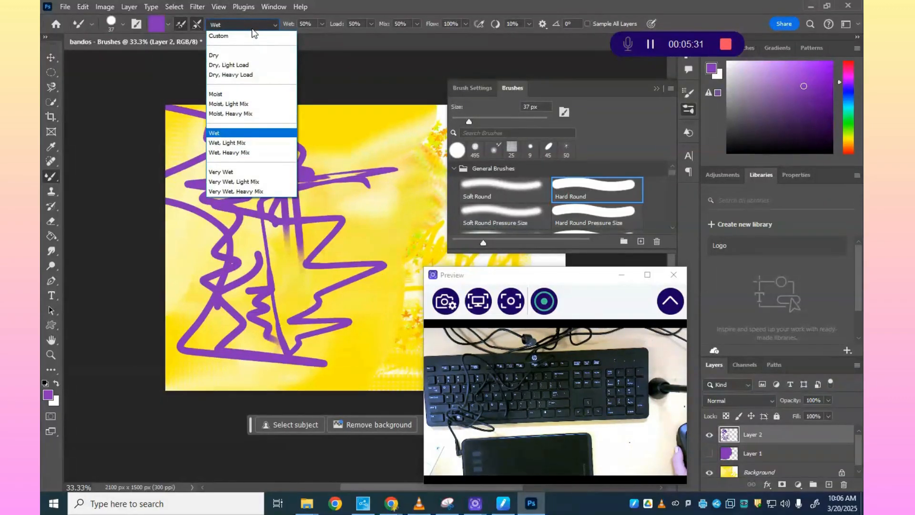
{"action": "left_click", "coordinate": [252, 28]}
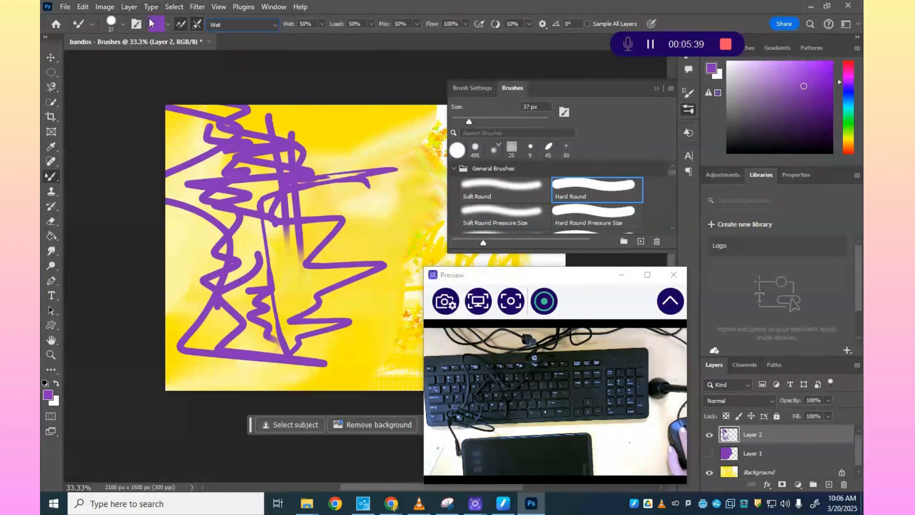
Set the foreground color to a blue with hue 234° and paint over the upper purple scribbles
{"action": "left_click", "coordinate": [48, 395]}
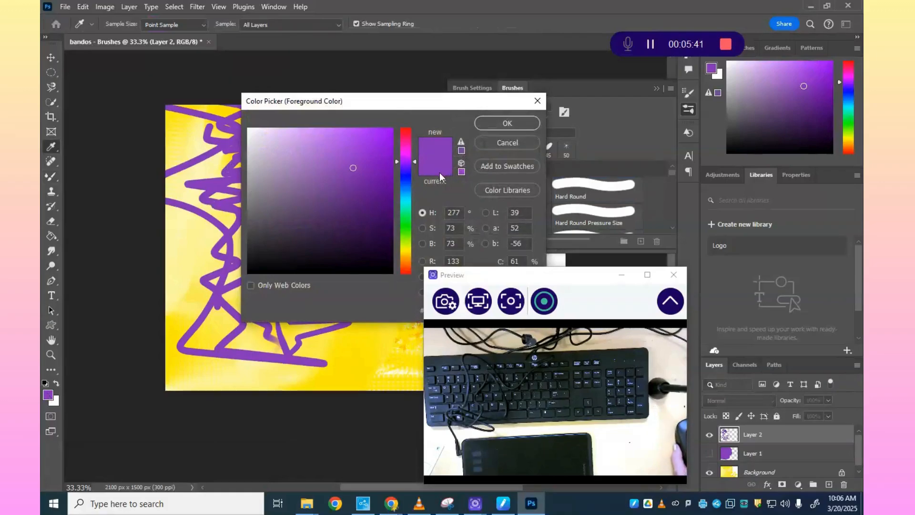
{"action": "left_click", "coordinate": [407, 178]}
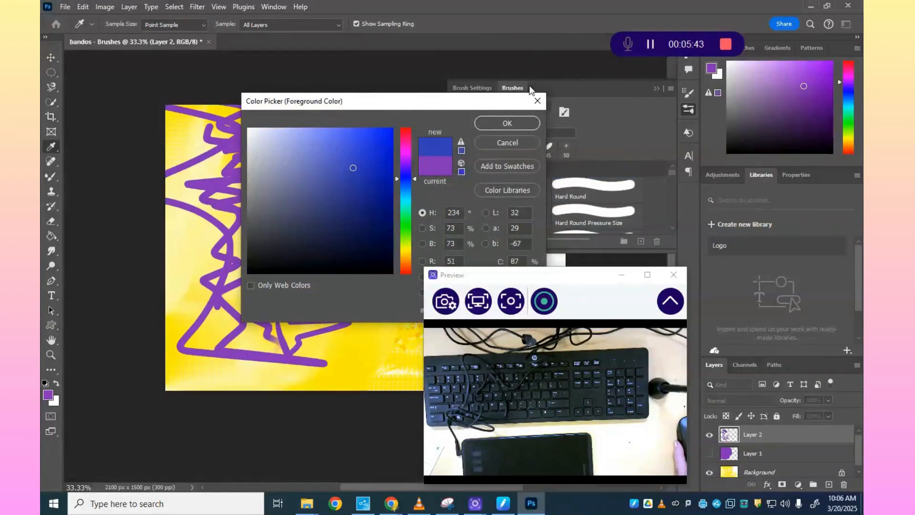
{"action": "left_click", "coordinate": [478, 122]}
{"action": "mouse_move", "coordinate": [229, 162]}
{"action": "left_mouse_down"}
{"action": "mouse_move", "coordinate": [277, 134]}
{"action": "mouse_move", "coordinate": [242, 161]}
{"action": "mouse_move", "coordinate": [300, 155]}
{"action": "mouse_move", "coordinate": [220, 229]}
{"action": "left_mouse_up"}
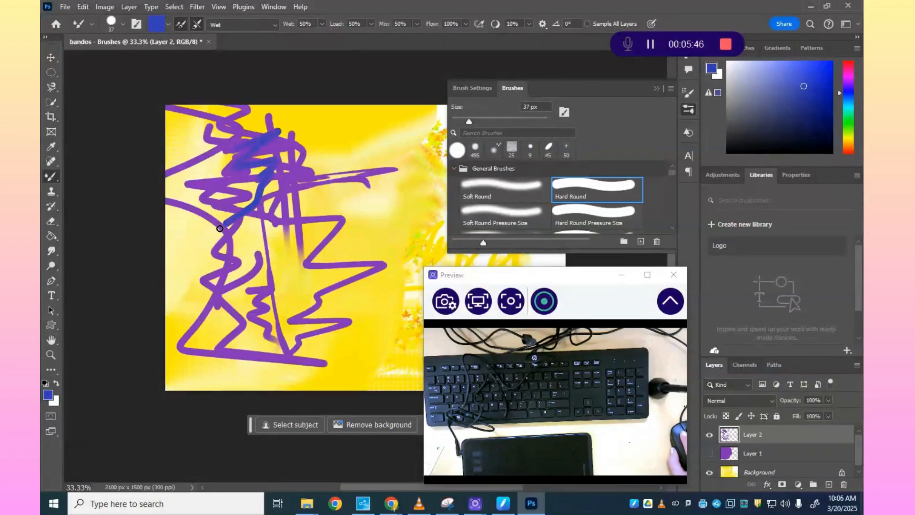
Clean the Mixer Brush and blend the blue and purple strokes in the upper part of the scribble
{"action": "left_click", "coordinate": [168, 28]}
{"action": "left_click", "coordinate": [176, 48]}
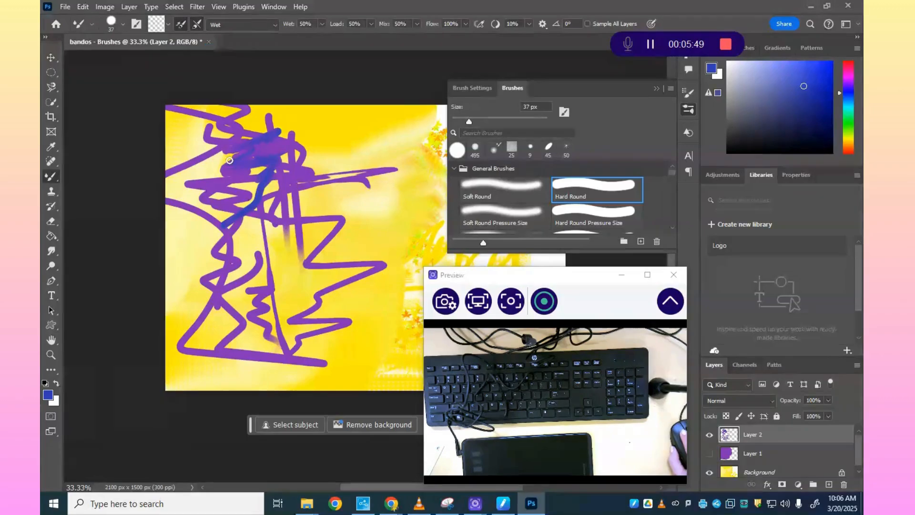
{"action": "mouse_move", "coordinate": [229, 161]}
{"action": "left_mouse_down"}
{"action": "mouse_move", "coordinate": [196, 149]}
{"action": "mouse_move", "coordinate": [211, 164]}
{"action": "mouse_move", "coordinate": [263, 150]}
{"action": "mouse_move", "coordinate": [299, 171]}
{"action": "mouse_move", "coordinate": [226, 186]}
{"action": "mouse_move", "coordinate": [249, 188]}
{"action": "mouse_move", "coordinate": [211, 215]}
{"action": "mouse_move", "coordinate": [243, 206]}
{"action": "mouse_move", "coordinate": [250, 222]}
{"action": "mouse_move", "coordinate": [268, 209]}
{"action": "mouse_move", "coordinate": [222, 212]}
{"action": "left_mouse_up"}
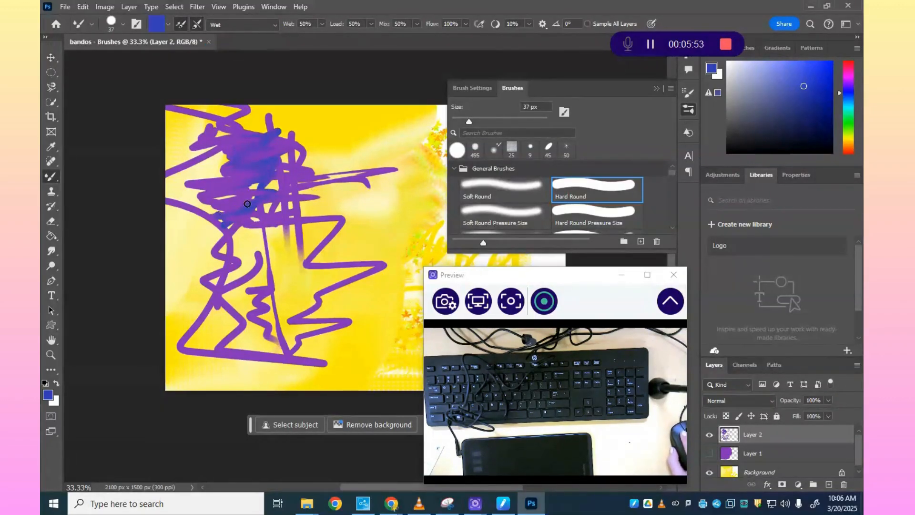
{"action": "left_click_drag", "start_coordinate": [306, 186], "coordinate": [349, 185]}
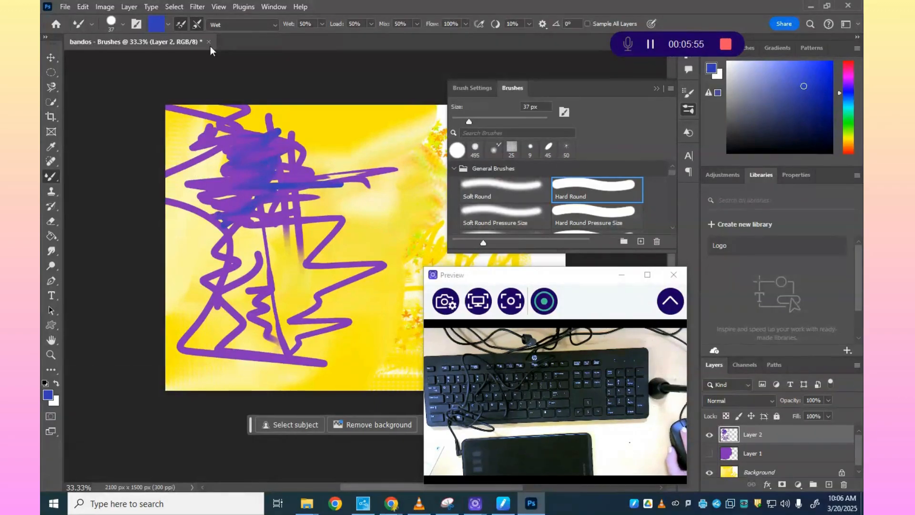
Clean the Mixer Brush again and smooth the remaining blue into the purple at the center of the upper scribble
{"action": "left_click", "coordinate": [167, 23]}
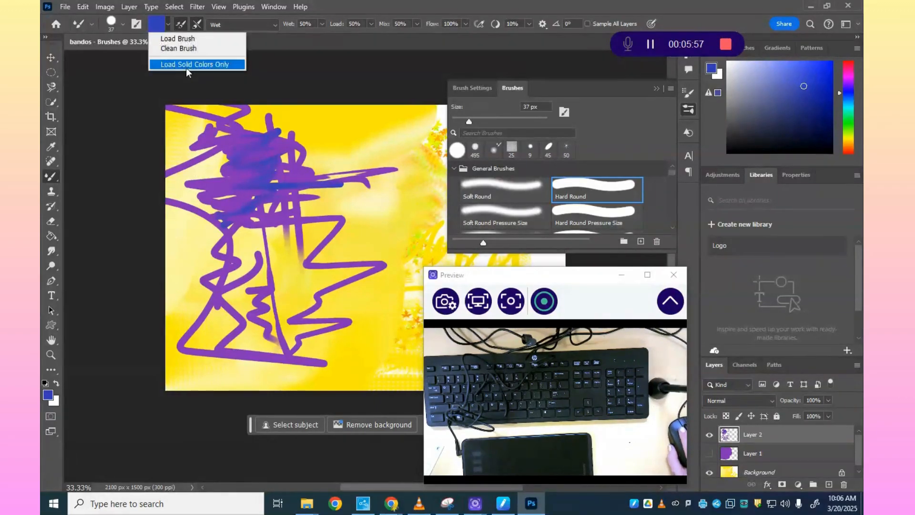
{"action": "left_click", "coordinate": [185, 48]}
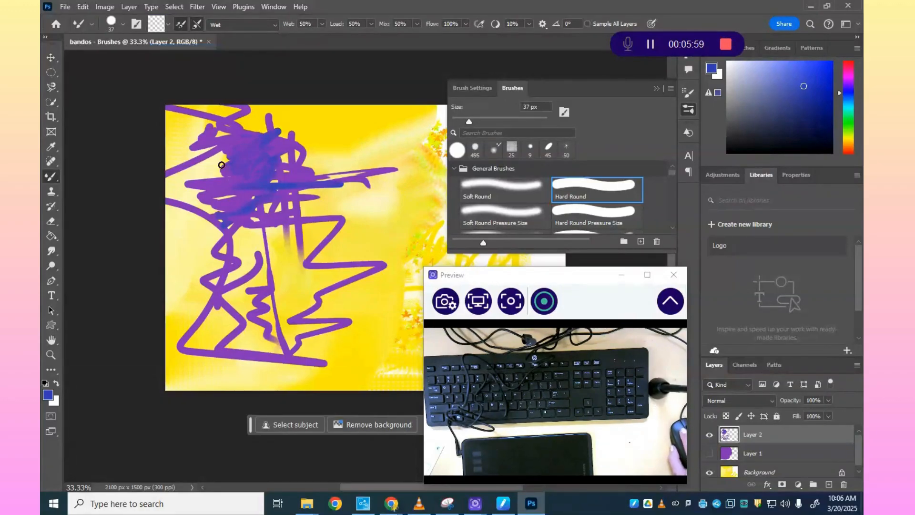
{"action": "left_click_drag", "start_coordinate": [222, 165], "coordinate": [243, 176]}
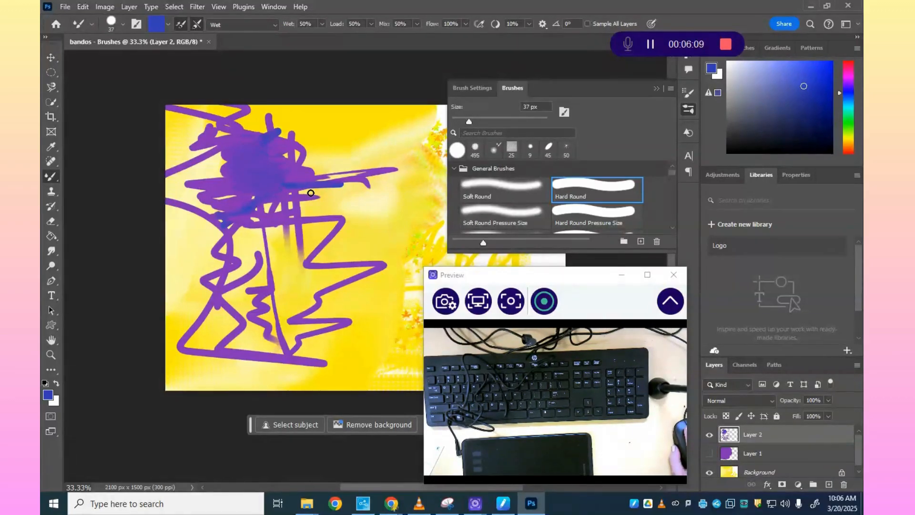
Lighten the middle of the blended purple scribble with the Dodge tool
{"action": "left_click", "coordinate": [51, 265]}
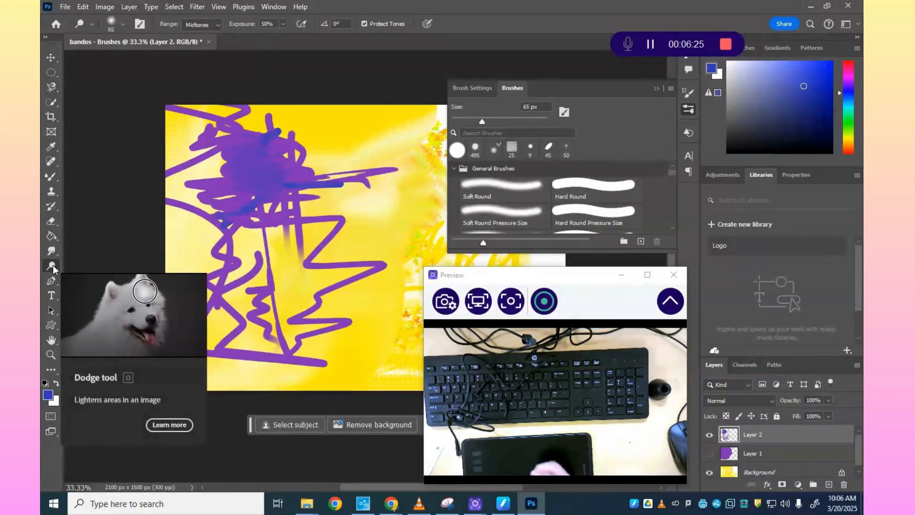
{"action": "mouse_move", "coordinate": [224, 176]}
{"action": "left_mouse_down"}
{"action": "mouse_move", "coordinate": [247, 160]}
{"action": "mouse_move", "coordinate": [251, 167]}
{"action": "mouse_move", "coordinate": [252, 149]}
{"action": "mouse_move", "coordinate": [265, 196]}
{"action": "mouse_move", "coordinate": [265, 154]}
{"action": "mouse_move", "coordinate": [269, 174]}
{"action": "mouse_move", "coordinate": [251, 188]}
{"action": "mouse_move", "coordinate": [273, 198]}
{"action": "left_mouse_up"}
{"action": "scroll", "coordinate": [151, 251], "scroll_direction": "up", "scroll_amount": 1}
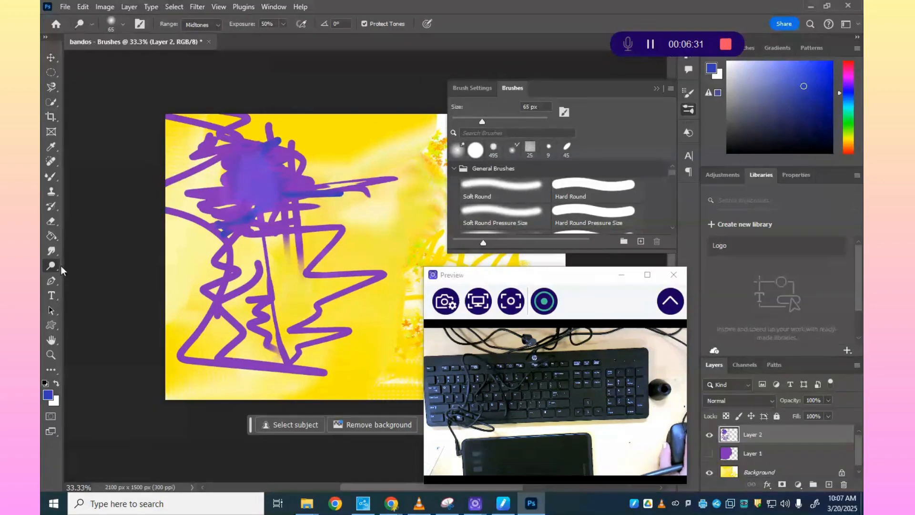
Darken the lower edge of the blended scribble with the Burn tool
{"action": "right_click", "coordinate": [54, 267]}
{"action": "left_click", "coordinate": [94, 277]}
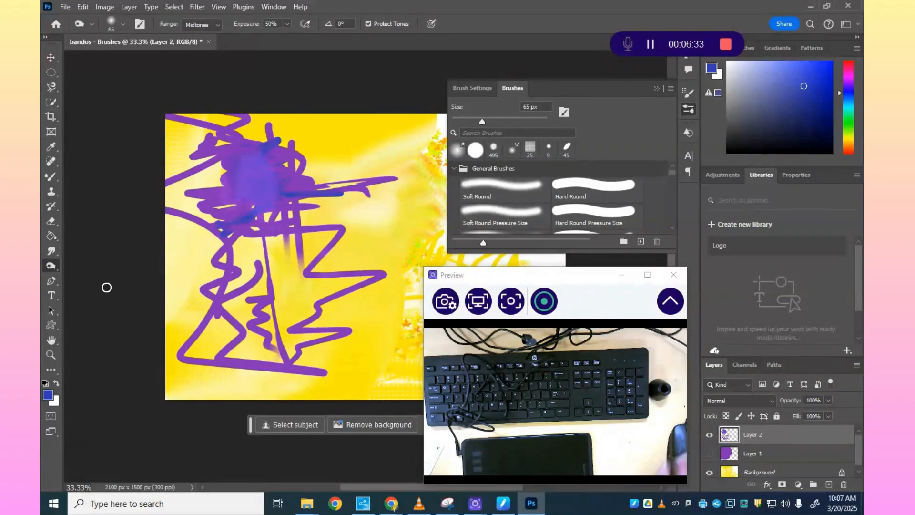
{"action": "left_click_drag", "start_coordinate": [229, 219], "coordinate": [243, 222]}
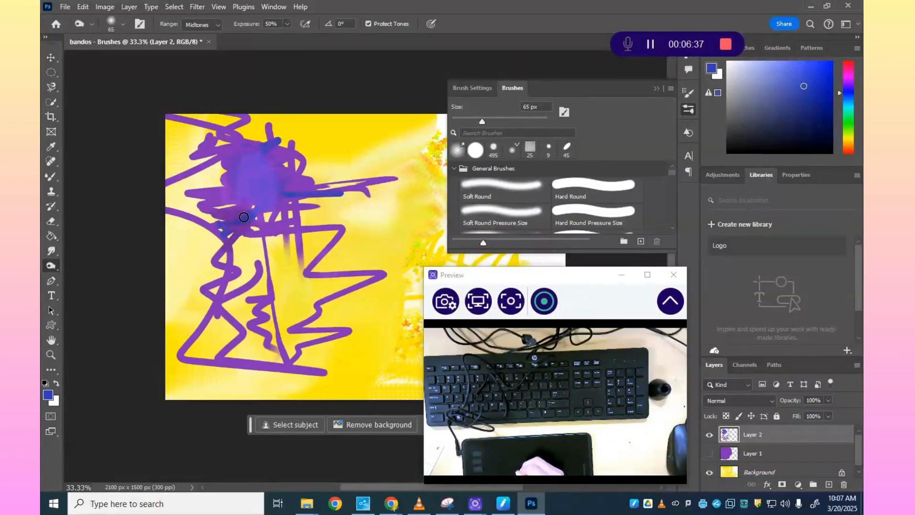
{"action": "mouse_move", "coordinate": [262, 230]}
{"action": "left_mouse_down"}
{"action": "mouse_move", "coordinate": [277, 227]}
{"action": "mouse_move", "coordinate": [242, 229]}
{"action": "left_mouse_up"}
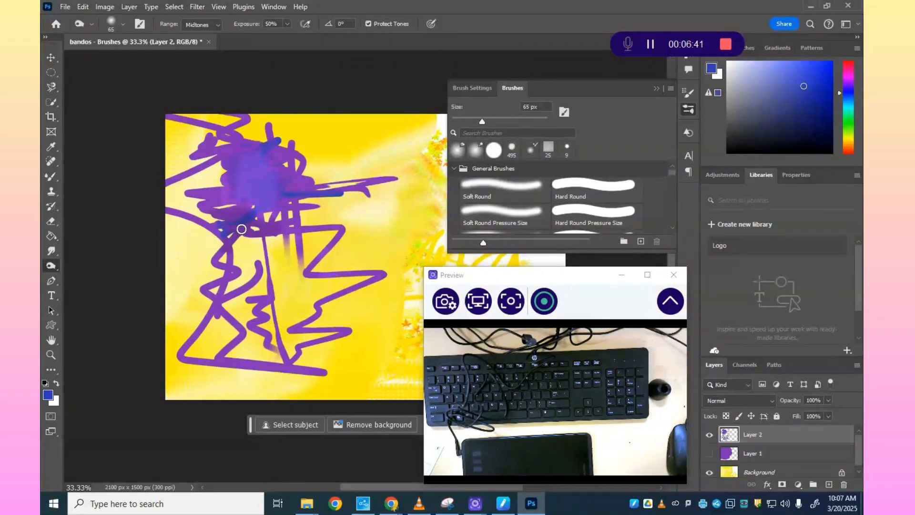
Smudge the purple scribble across the upper half of the canvas into a soft cloud with the Smudge tool
{"action": "right_click", "coordinate": [52, 268]}
{"action": "left_click", "coordinate": [51, 252]}
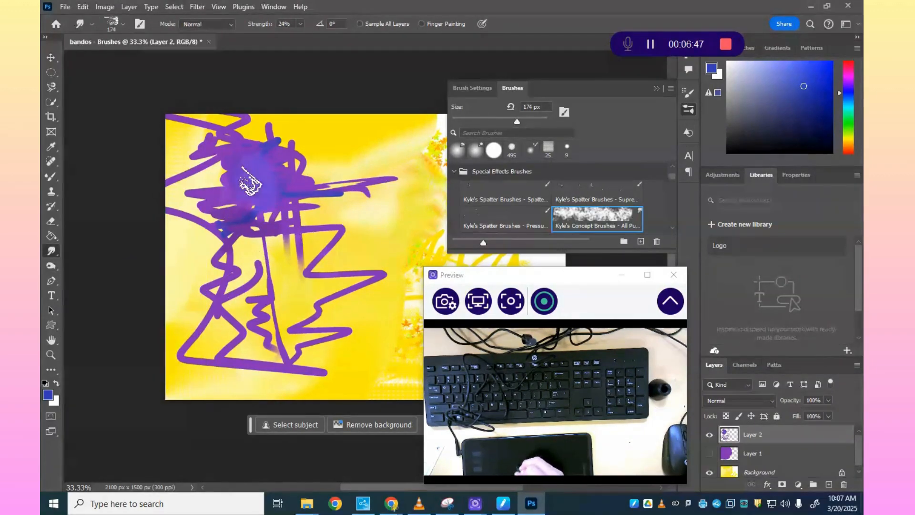
{"action": "mouse_move", "coordinate": [248, 183]}
{"action": "left_mouse_down"}
{"action": "mouse_move", "coordinate": [291, 127]}
{"action": "mouse_move", "coordinate": [232, 201]}
{"action": "mouse_move", "coordinate": [323, 210]}
{"action": "mouse_move", "coordinate": [387, 259]}
{"action": "left_mouse_up"}
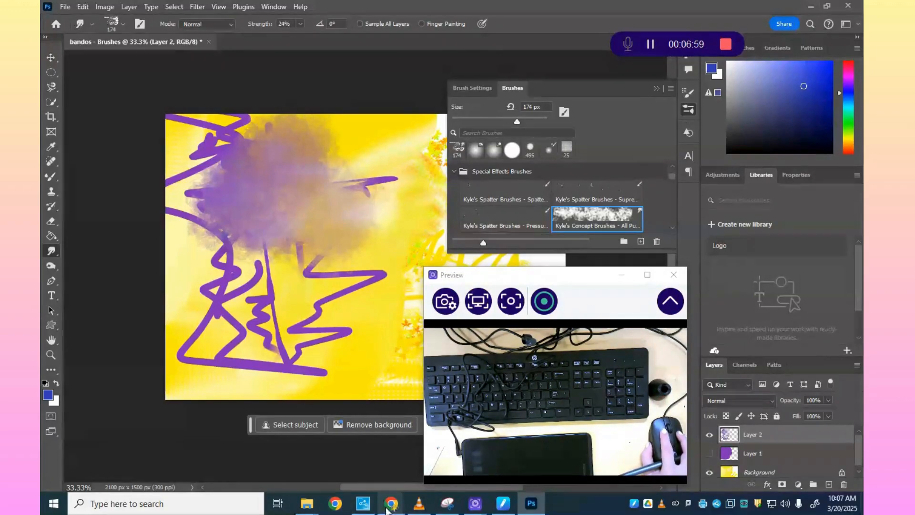
{"action": "mouse_move", "coordinate": [392, 508]}
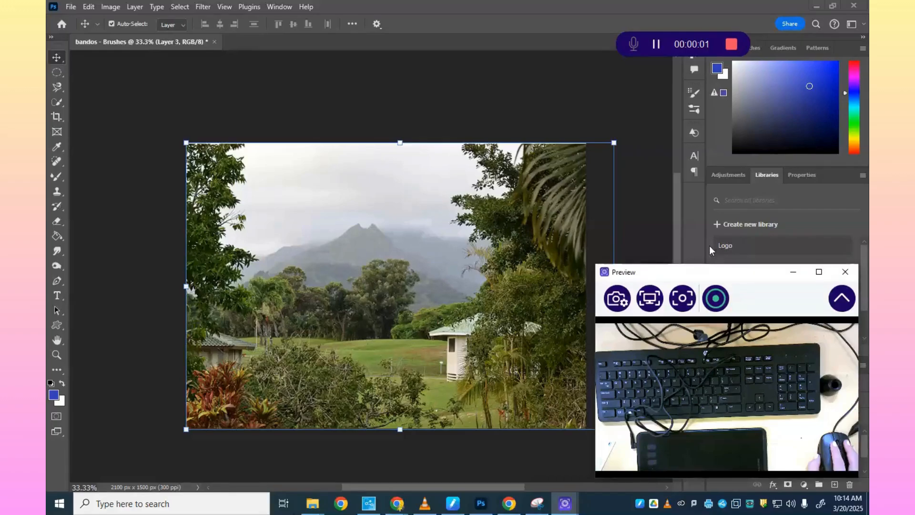
Move the camera preview window off the Layers panel and switch from the Mixer Brush to the regular Brush tool
{"action": "left_click_drag", "start_coordinate": [752, 276], "coordinate": [775, 92]}
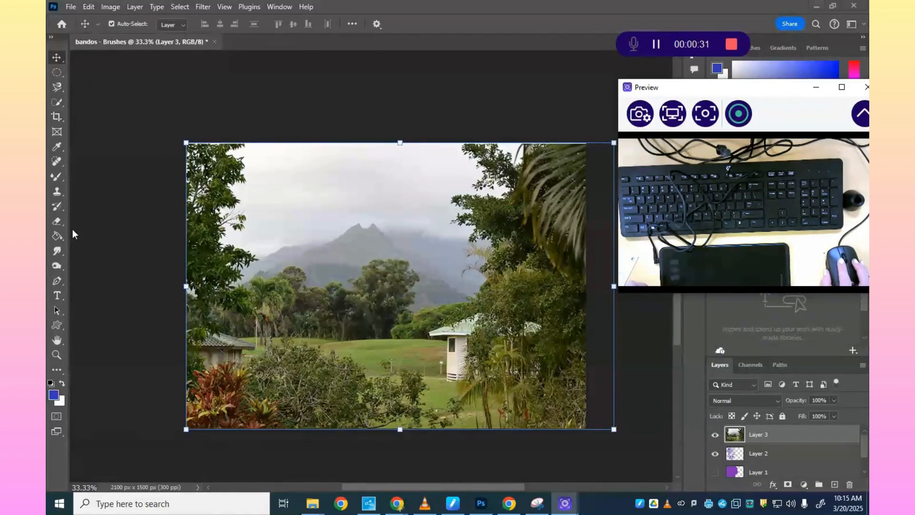
{"action": "left_click", "coordinate": [51, 177]}
{"action": "left_click", "coordinate": [56, 178]}
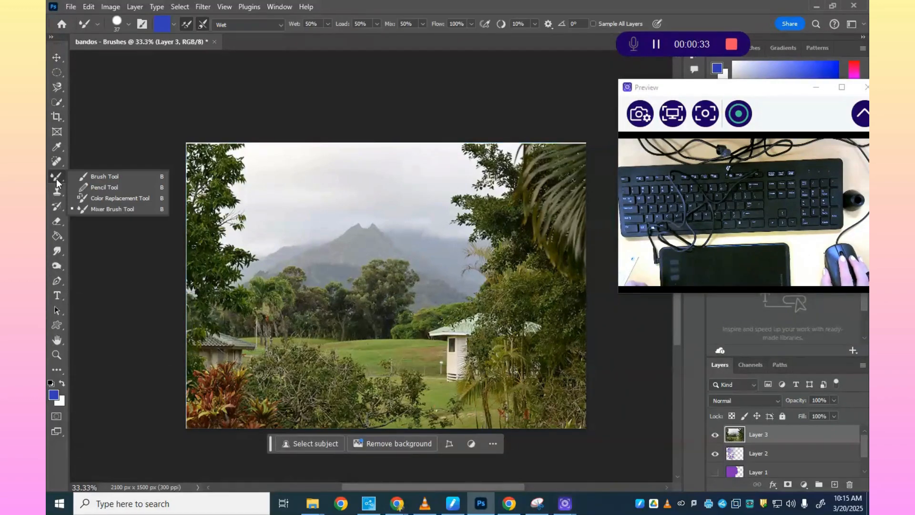
{"action": "left_click", "coordinate": [96, 176]}
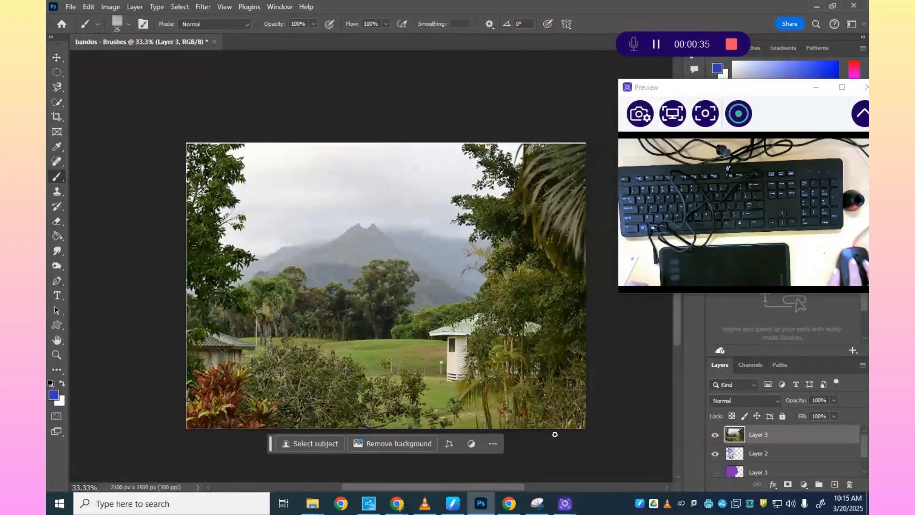
Delete Layer 1, Layer 2 and the Background layer, and add an empty layer above the landscape photo
{"action": "scroll", "coordinate": [752, 440], "scroll_direction": "down", "scroll_amount": 1}
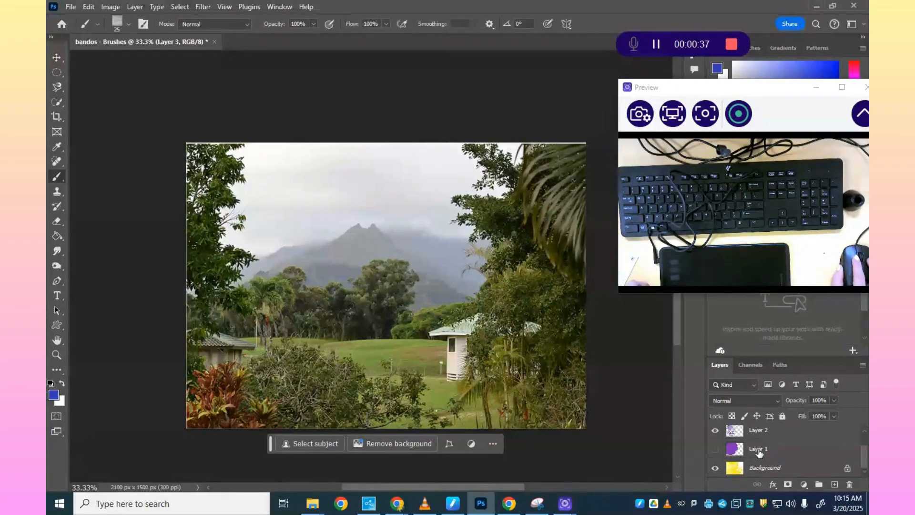
{"action": "left_click", "coordinate": [759, 452]}
{"action": "key", "text": "BackSpace"}
{"action": "left_click", "coordinate": [761, 453]}
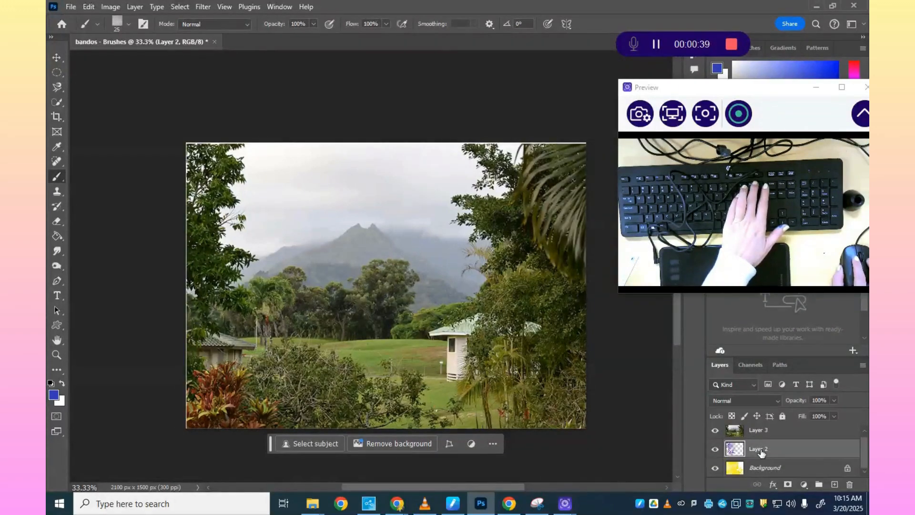
{"action": "key", "text": "BackSpace"}
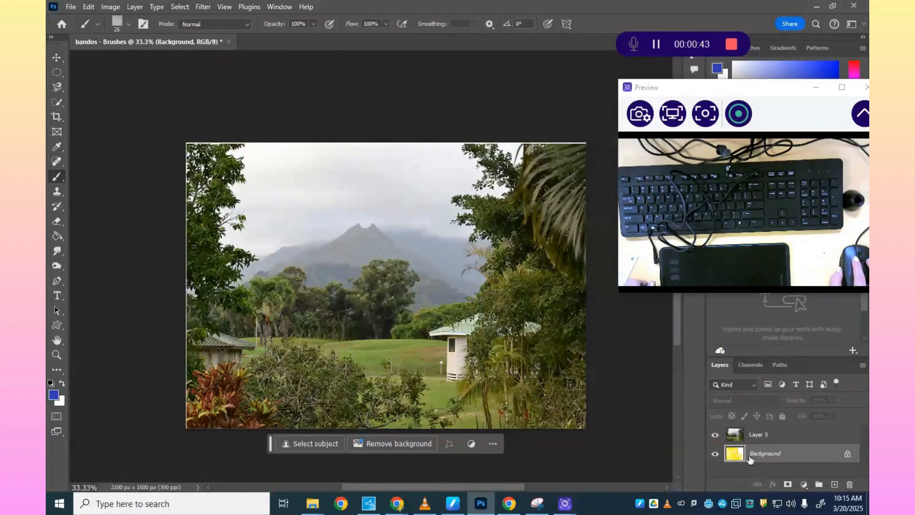
{"action": "key", "text": "BackSpace"}
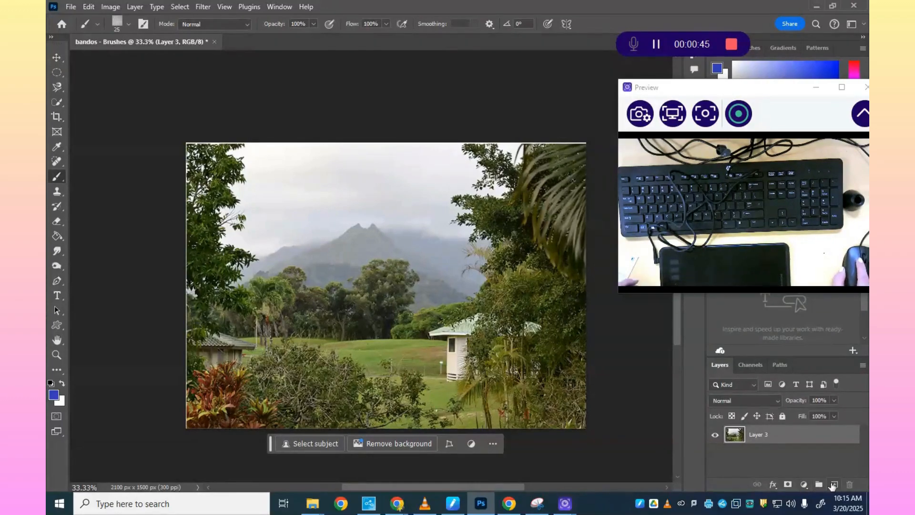
{"action": "left_click", "coordinate": [833, 484]}
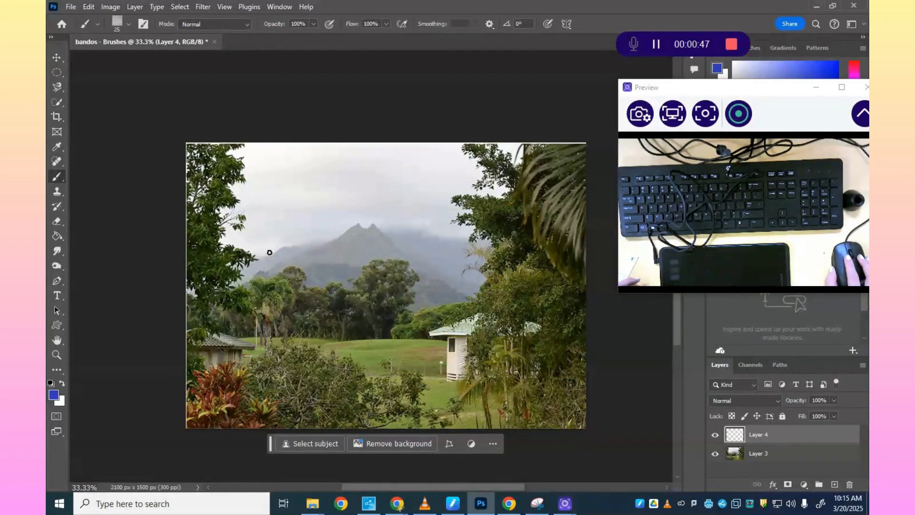
Look through the brush tip settings and the Legacy Brushes presets
{"action": "mouse_move", "coordinate": [725, 88]}
{"action": "left_mouse_down"}
{"action": "mouse_move", "coordinate": [711, 118]}
{"action": "mouse_move", "coordinate": [713, 160]}
{"action": "left_mouse_up"}
{"action": "left_click", "coordinate": [695, 110]}
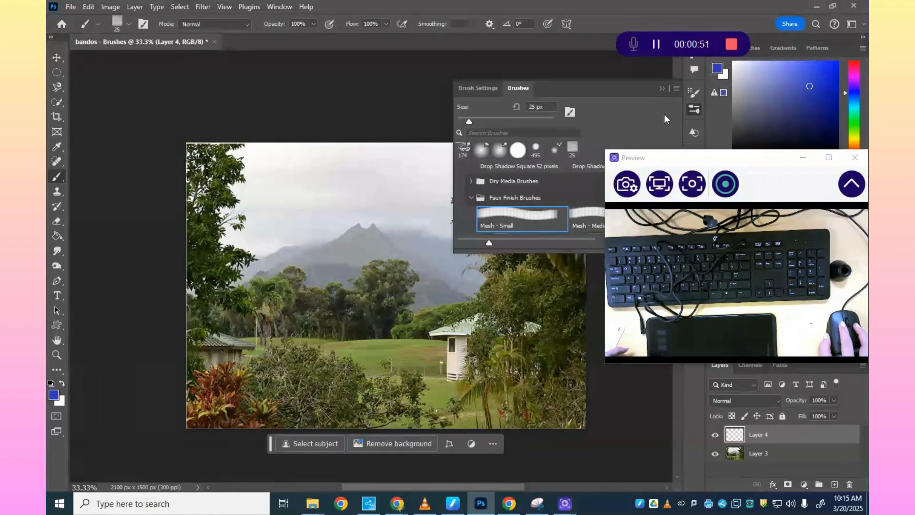
{"action": "scroll", "coordinate": [516, 211], "scroll_direction": "up", "scroll_amount": 5}
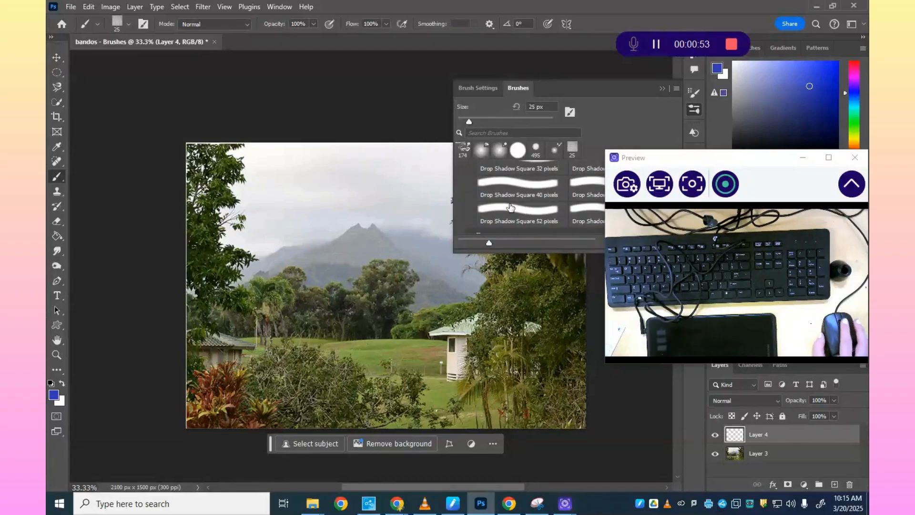
{"action": "left_click", "coordinate": [488, 92]}
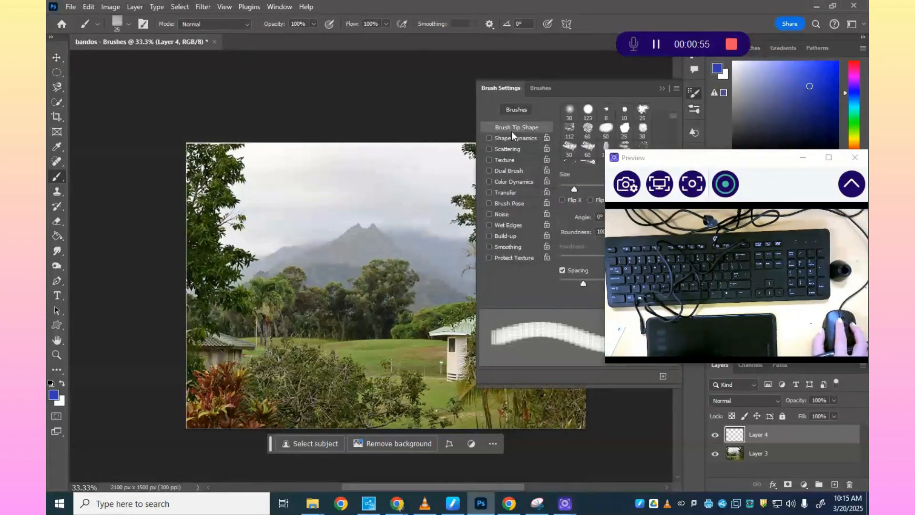
{"action": "scroll", "coordinate": [572, 180], "scroll_direction": "down", "scroll_amount": 2}
{"action": "scroll", "coordinate": [572, 180], "scroll_direction": "up", "scroll_amount": 3}
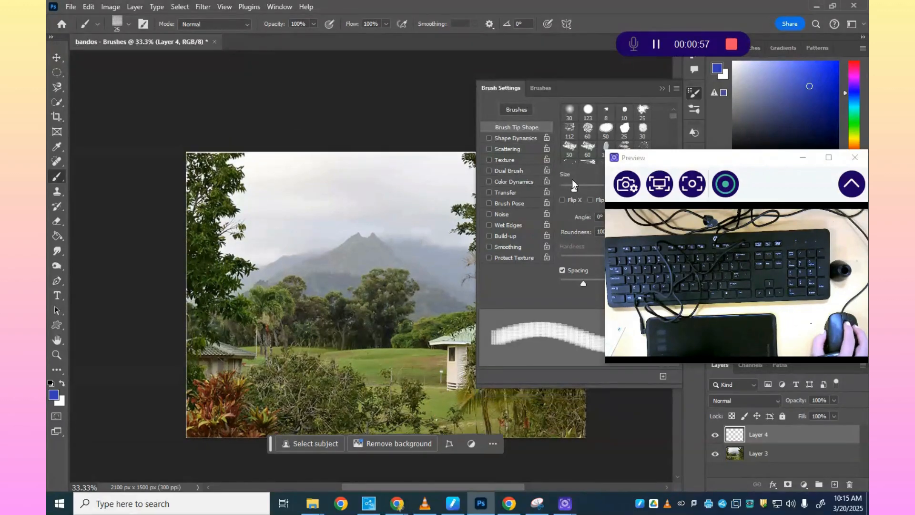
{"action": "scroll", "coordinate": [572, 180], "scroll_direction": "down", "scroll_amount": 2}
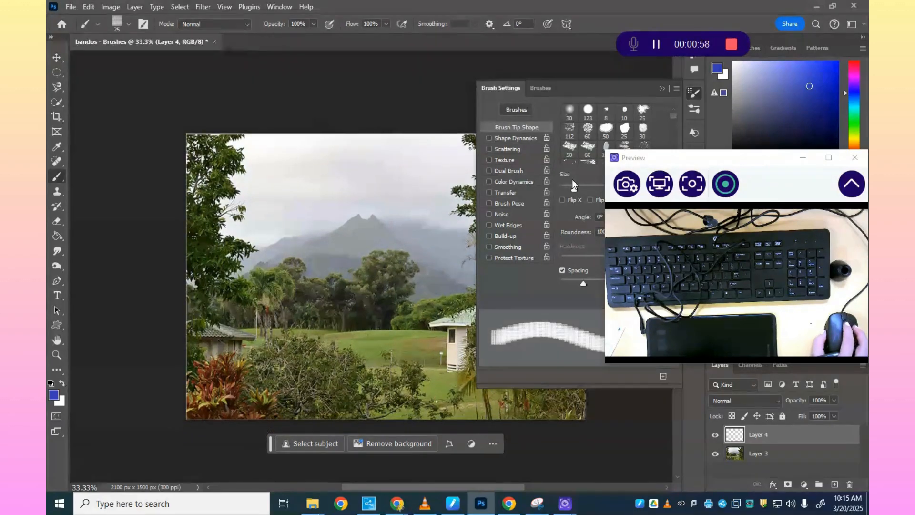
{"action": "left_click", "coordinate": [540, 88]}
{"action": "scroll", "coordinate": [495, 185], "scroll_direction": "up", "scroll_amount": 5}
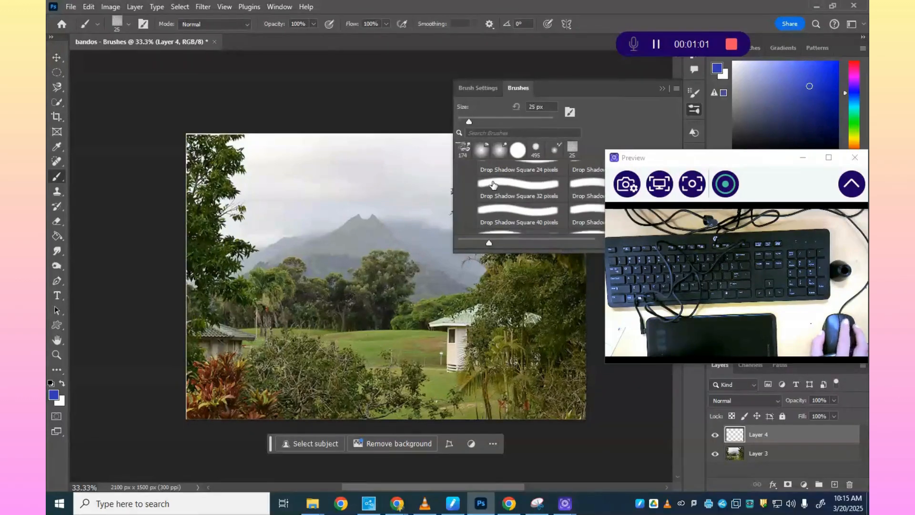
{"action": "scroll", "coordinate": [494, 185], "scroll_direction": "up", "scroll_amount": 5}
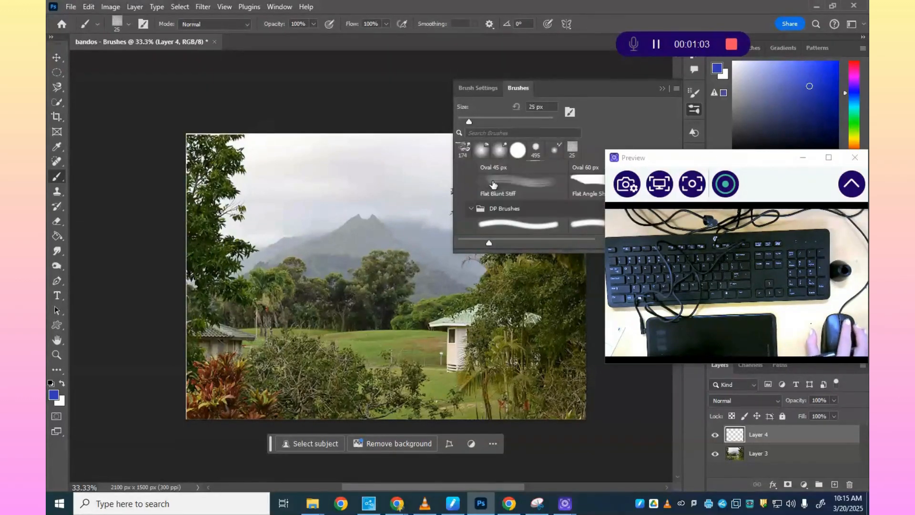
{"action": "scroll", "coordinate": [493, 185], "scroll_direction": "up", "scroll_amount": 5}
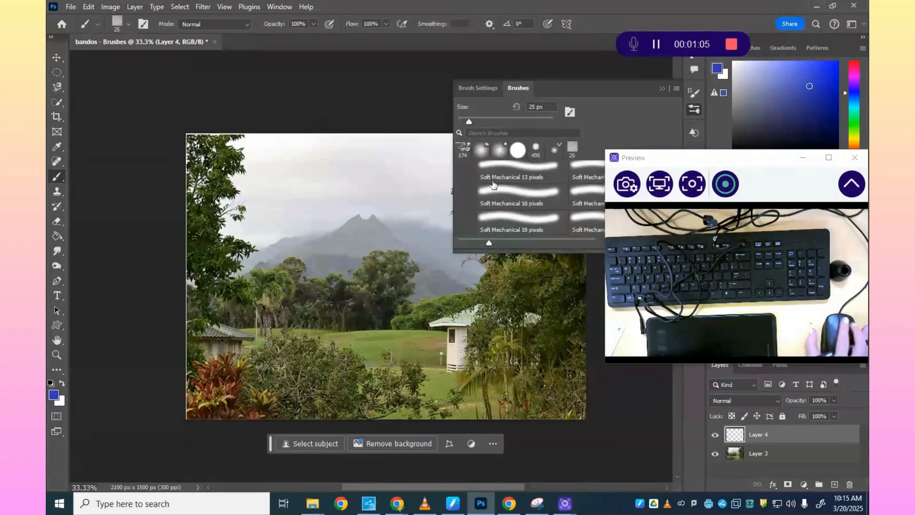
{"action": "scroll", "coordinate": [493, 185], "scroll_direction": "up", "scroll_amount": 5}
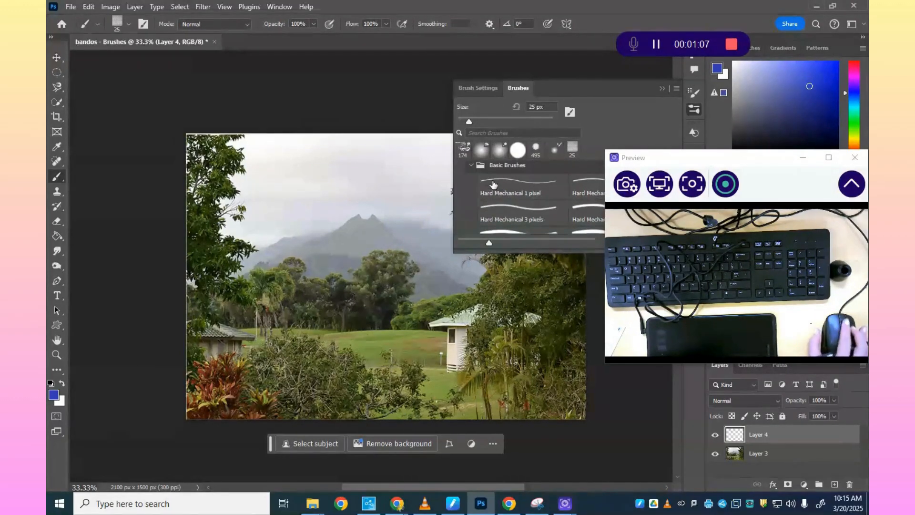
{"action": "scroll", "coordinate": [493, 185], "scroll_direction": "up", "scroll_amount": 5}
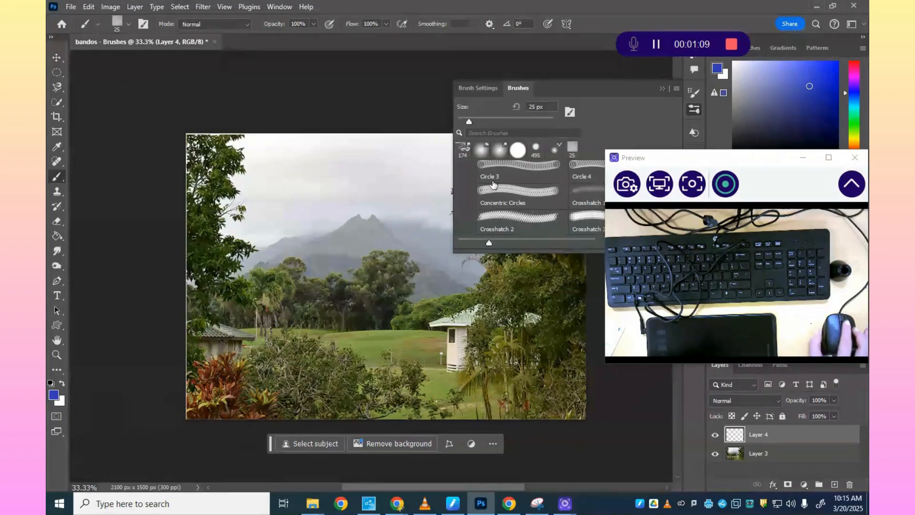
{"action": "scroll", "coordinate": [493, 185], "scroll_direction": "up", "scroll_amount": 4}
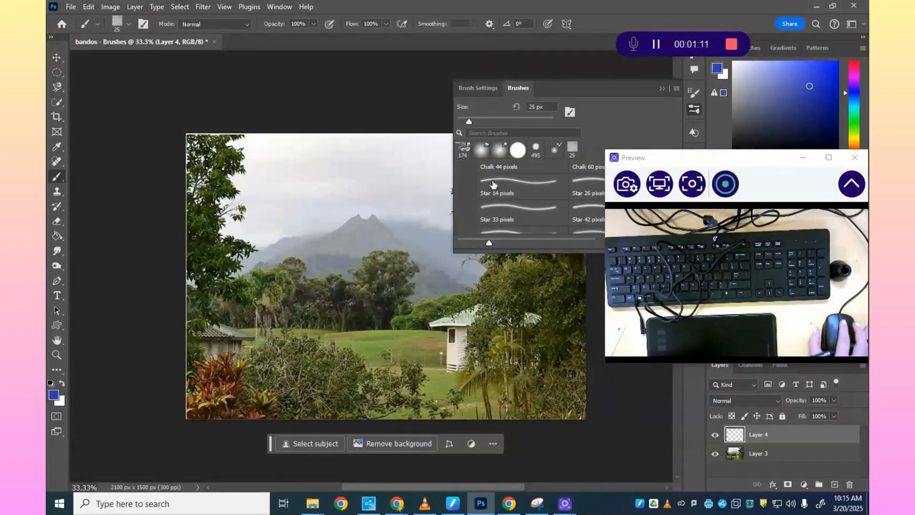
{"action": "scroll", "coordinate": [493, 185], "scroll_direction": "up", "scroll_amount": 5}
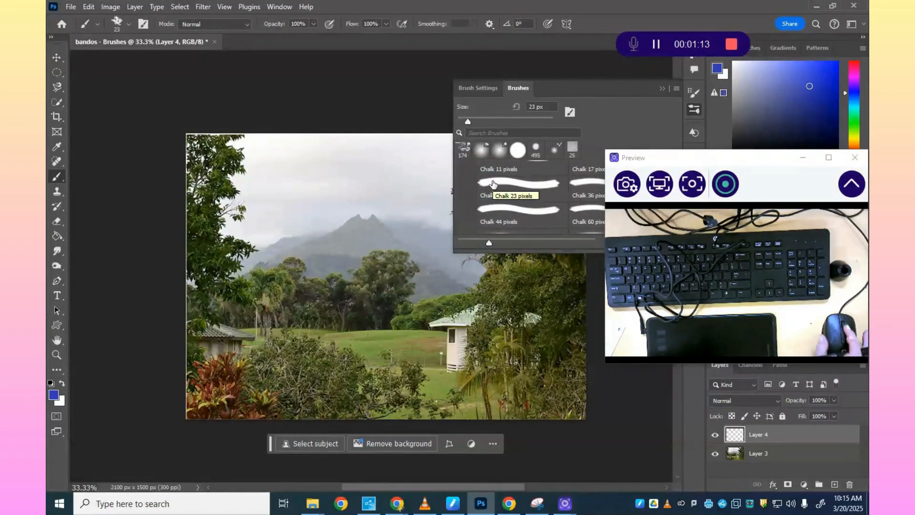
{"action": "scroll", "coordinate": [493, 184], "scroll_direction": "up", "scroll_amount": 4}
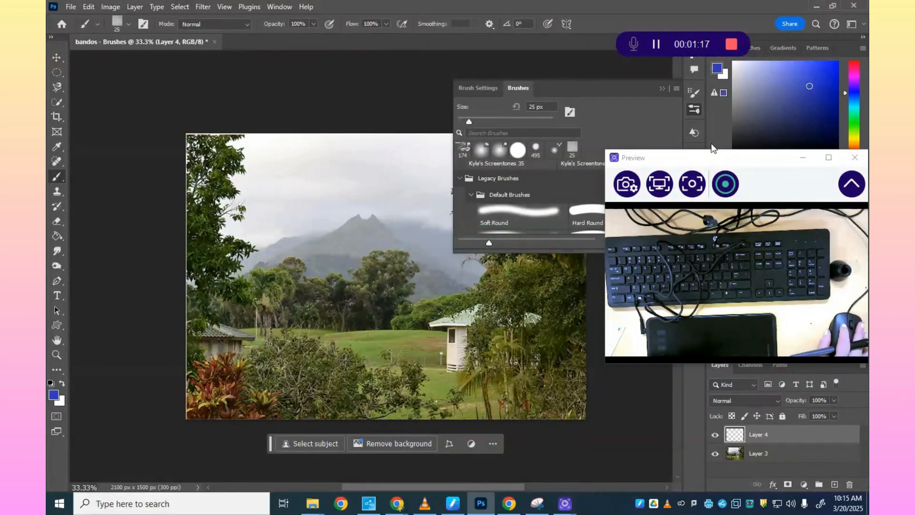
Uncover the brush list and choose the Hard Round preset from General Brushes
{"action": "left_click_drag", "start_coordinate": [724, 183], "coordinate": [723, 279]}
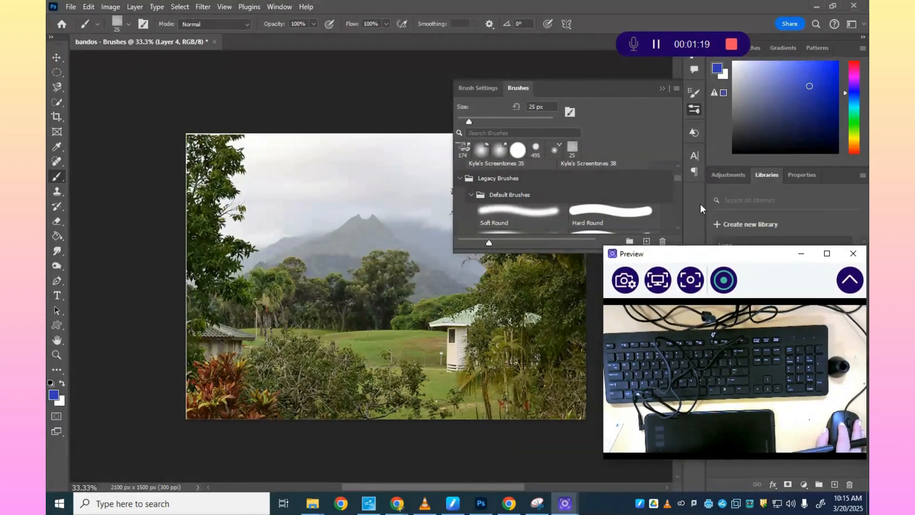
{"action": "left_click", "coordinate": [681, 187]}
{"action": "scroll", "coordinate": [667, 186], "scroll_direction": "up", "scroll_amount": 5}
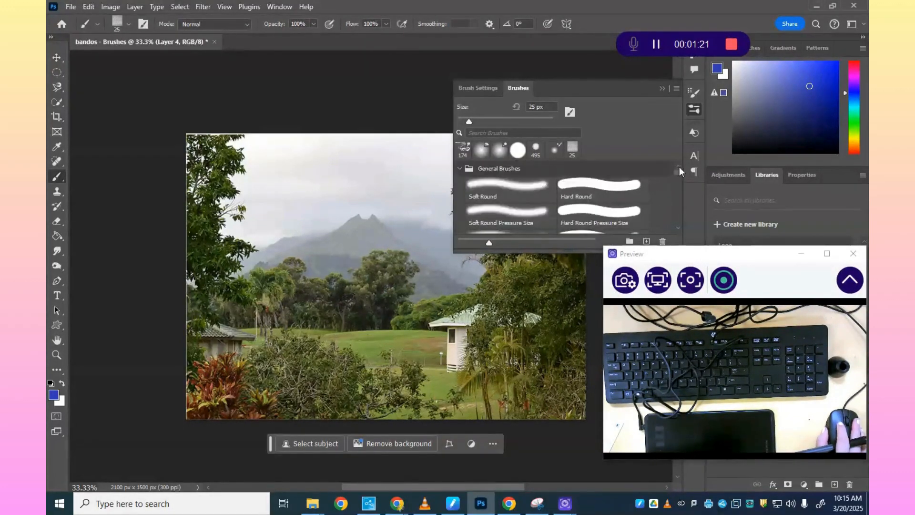
{"action": "left_click", "coordinate": [599, 182]}
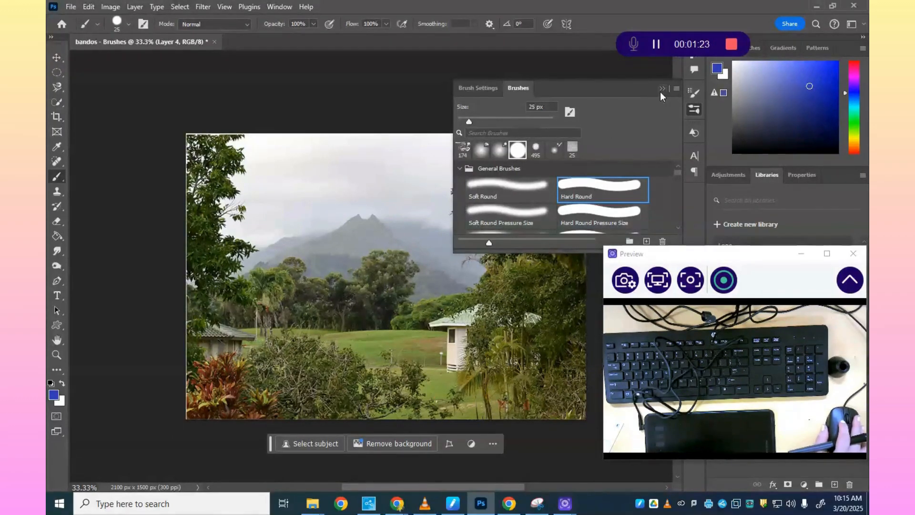
Move the camera preview window off the Layers panel, collapse the brush list and reduce the brush size to 8 px
{"action": "left_click", "coordinate": [759, 258]}
{"action": "left_click_drag", "start_coordinate": [759, 258], "coordinate": [747, 131]}
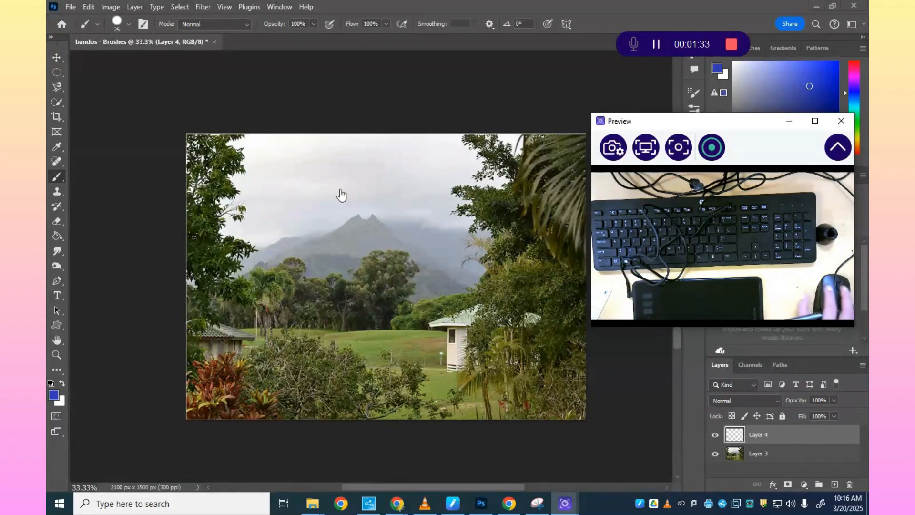
{"action": "left_click", "coordinate": [179, 158]}
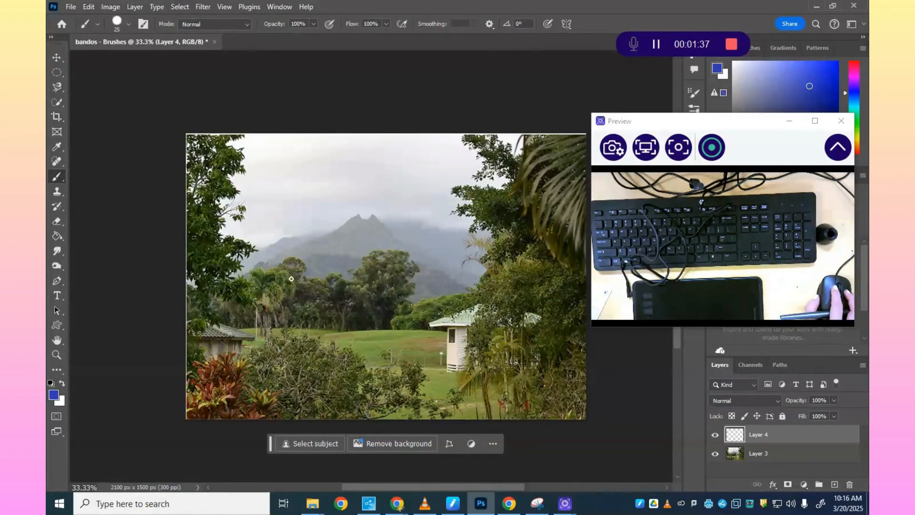
{"action": "key", "text": "ctrl+minus"}
{"action": "key", "text": "ctrl+plus"}
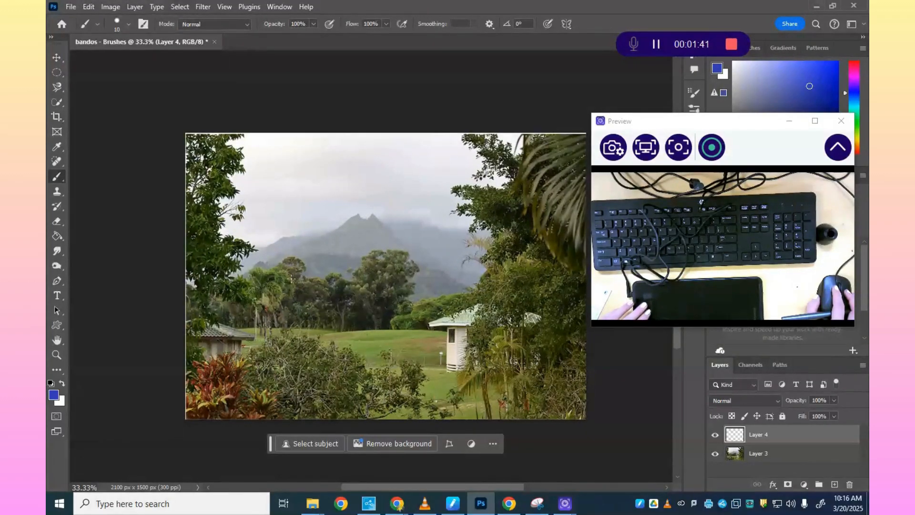
{"action": "key", "text": "bracketleft"}
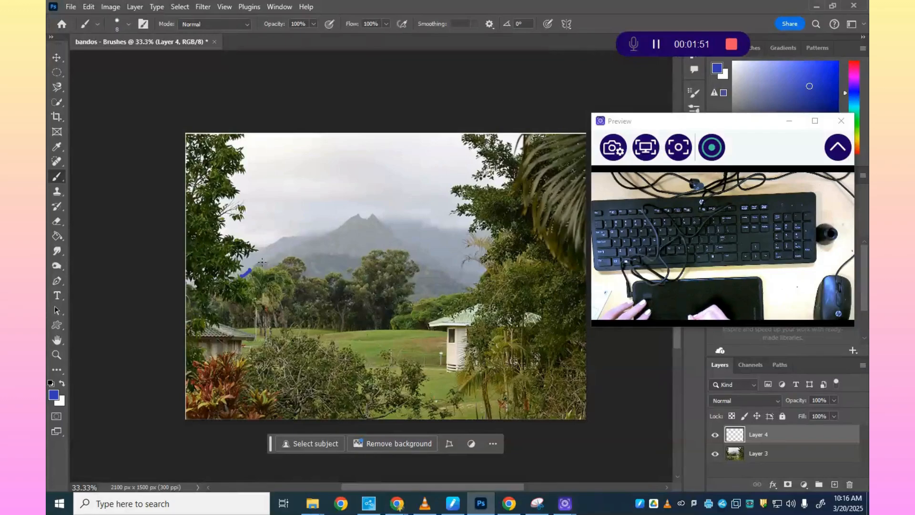
{"action": "left_click_drag", "start_coordinate": [283, 246], "coordinate": [290, 244]}
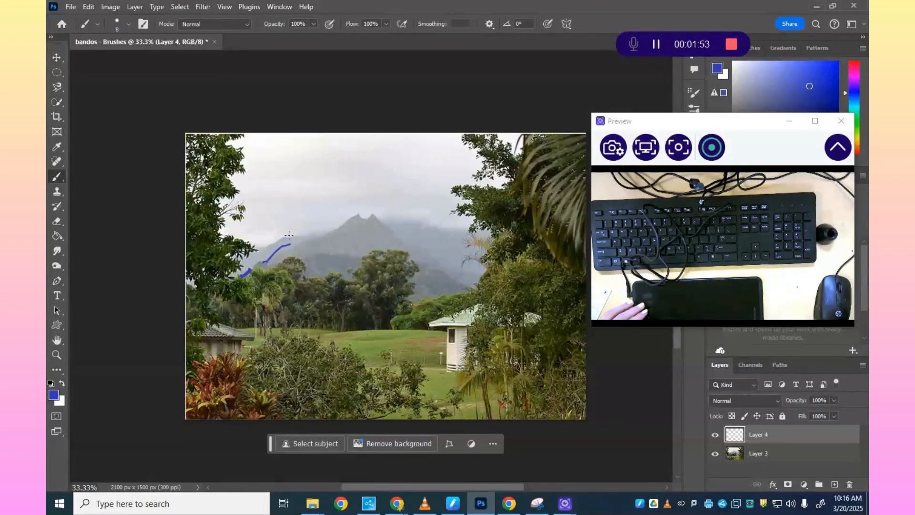
{"action": "key", "text": "ctrl+z"}
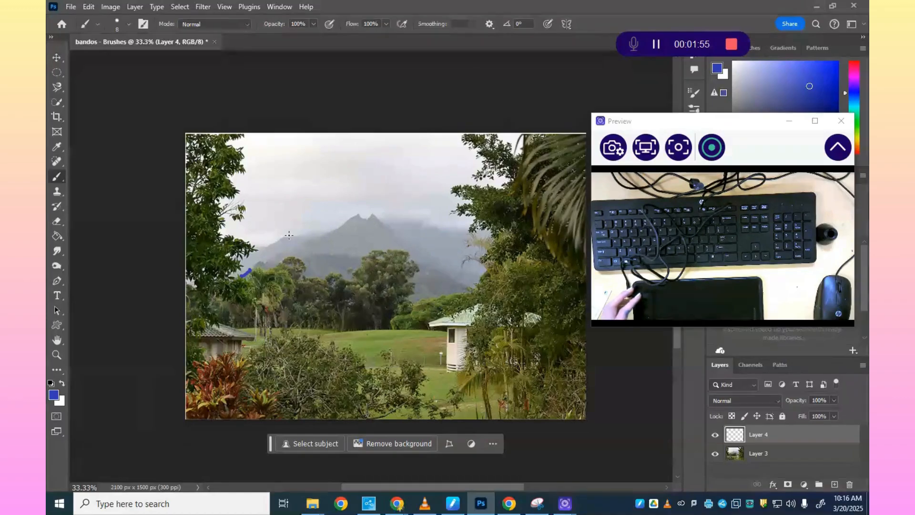
{"action": "key", "text": "ctrl+z"}
{"action": "key", "text": "ctrl+z"}
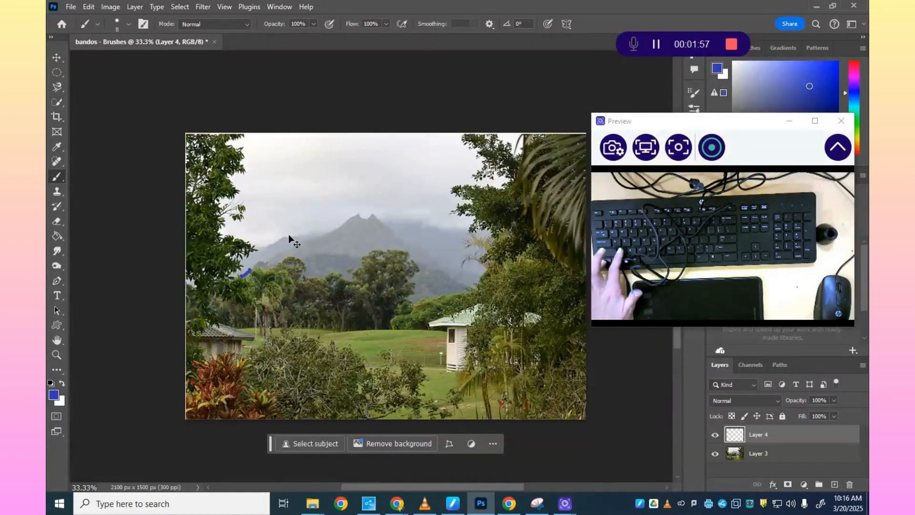
Set the foreground color to black (000000)
{"action": "left_click", "coordinate": [53, 394]}
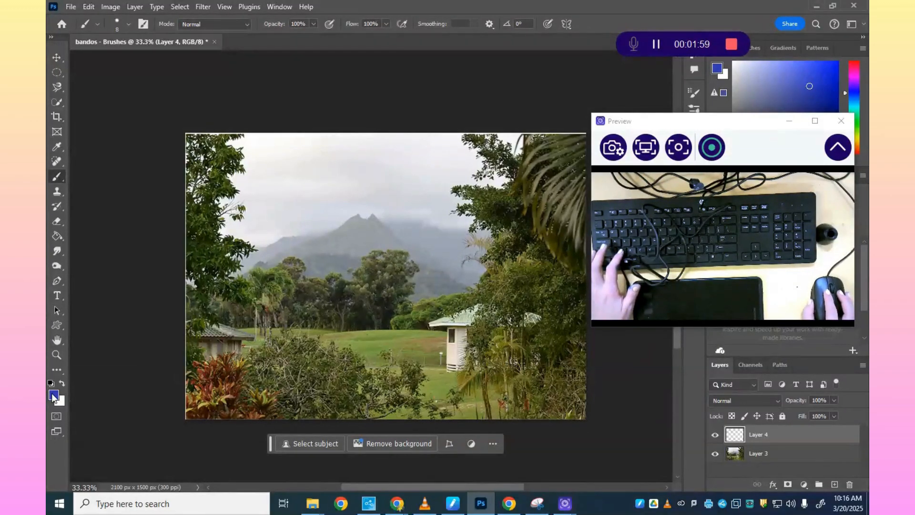
{"action": "left_click_drag", "start_coordinate": [333, 177], "coordinate": [254, 273]}
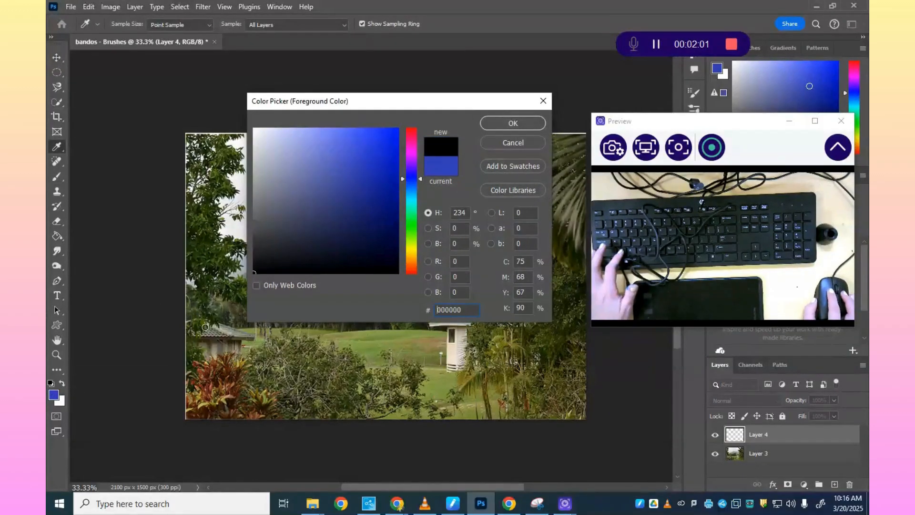
{"action": "left_click", "coordinate": [526, 122]}
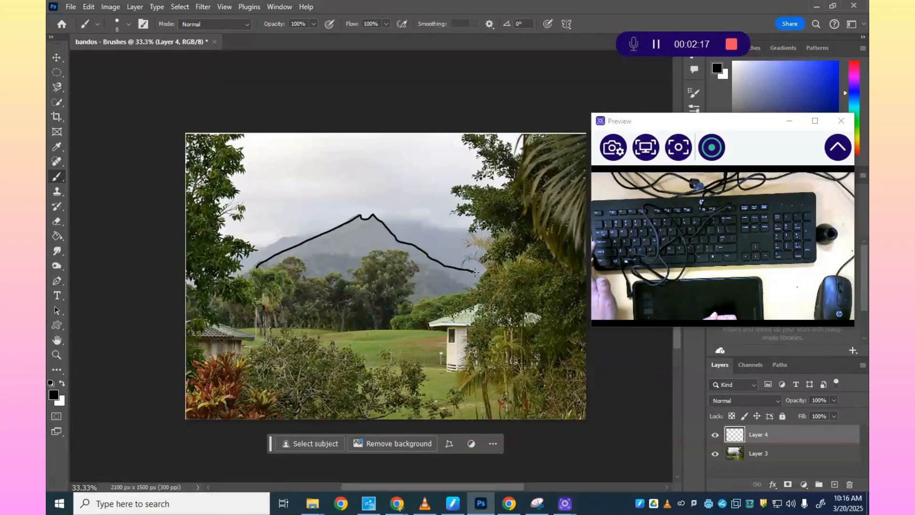
Trace the mountain's outline and the lower ridge on Layer 4, checking the lines with the photo layer briefly hidden
{"action": "left_click_drag", "start_coordinate": [475, 272], "coordinate": [482, 273]}
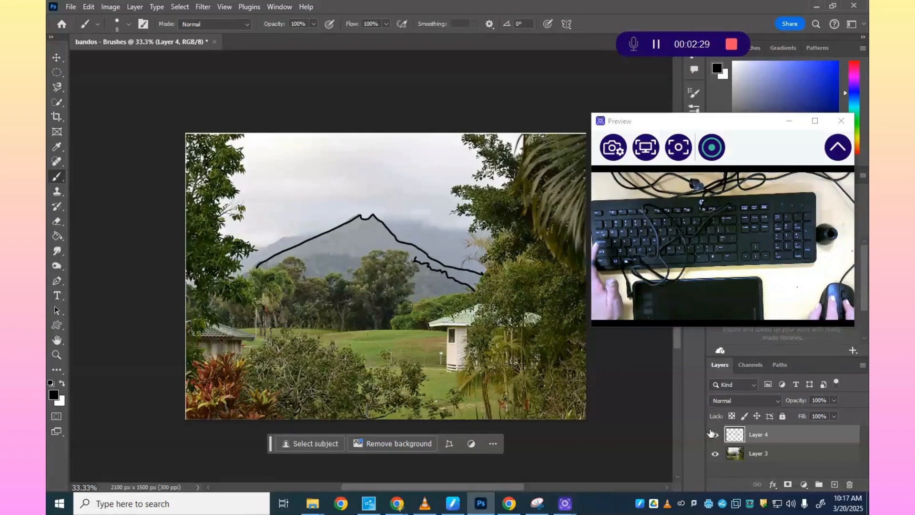
{"action": "left_click", "coordinate": [714, 455]}
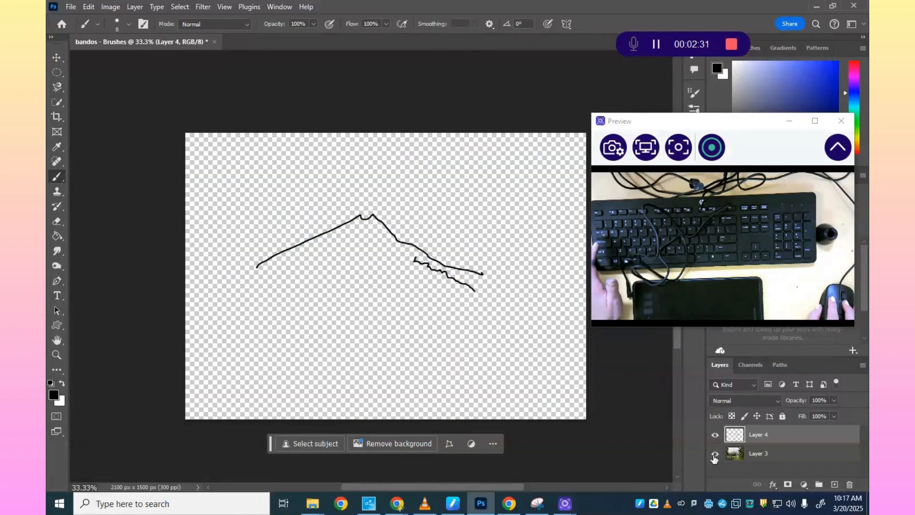
{"action": "left_click", "coordinate": [714, 454]}
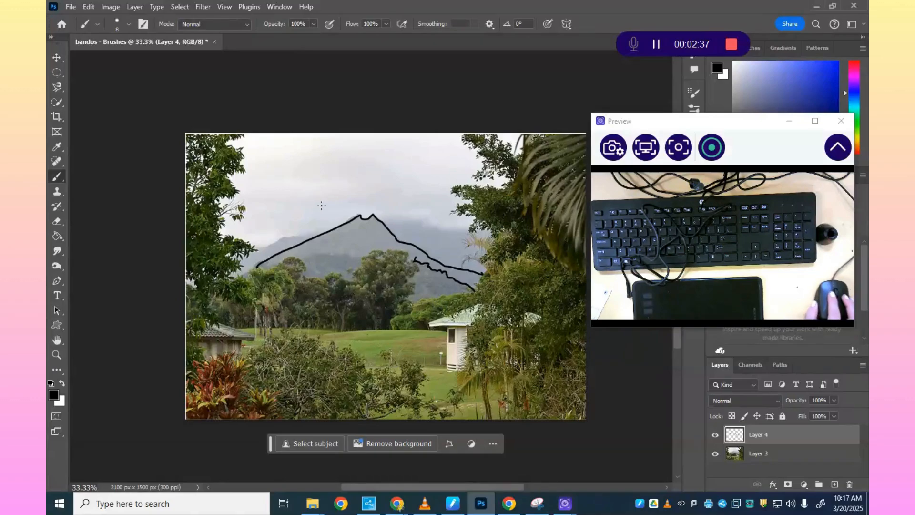
Create a new blank white document of 2100 x 1500 px at 300 ppi
{"action": "left_click", "coordinate": [70, 8]}
{"action": "left_click", "coordinate": [94, 21]}
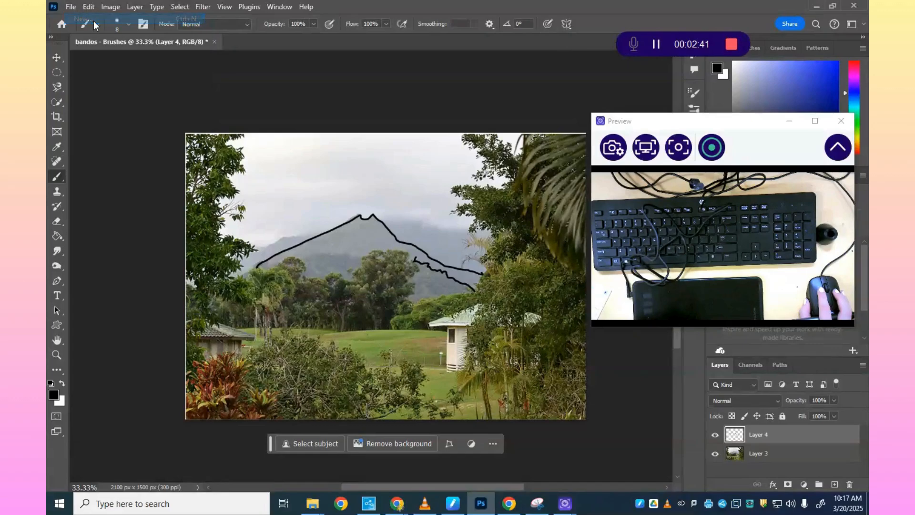
{"action": "double_click", "coordinate": [337, 270]}
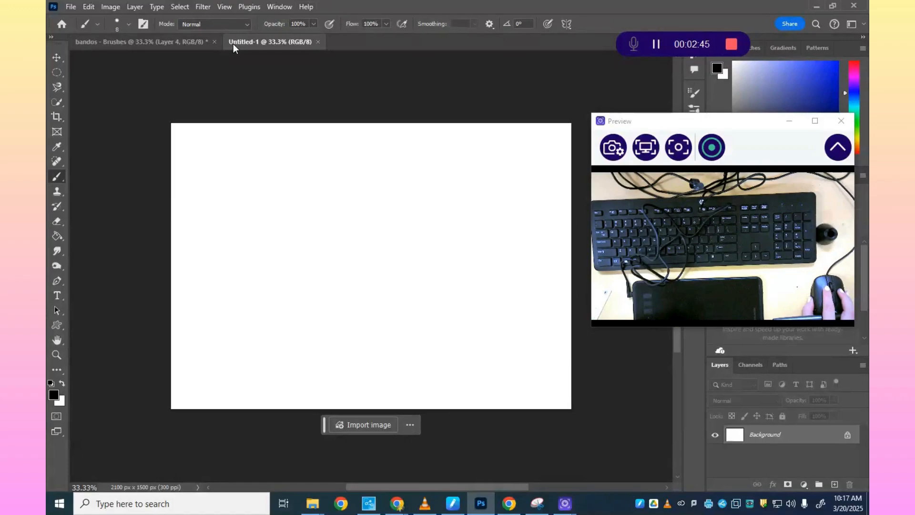
Arrange the blank document and the landscape photo side by side in the 2-up Vertical layout
{"action": "left_click", "coordinate": [285, 11]}
{"action": "mouse_move", "coordinate": [341, 17]}
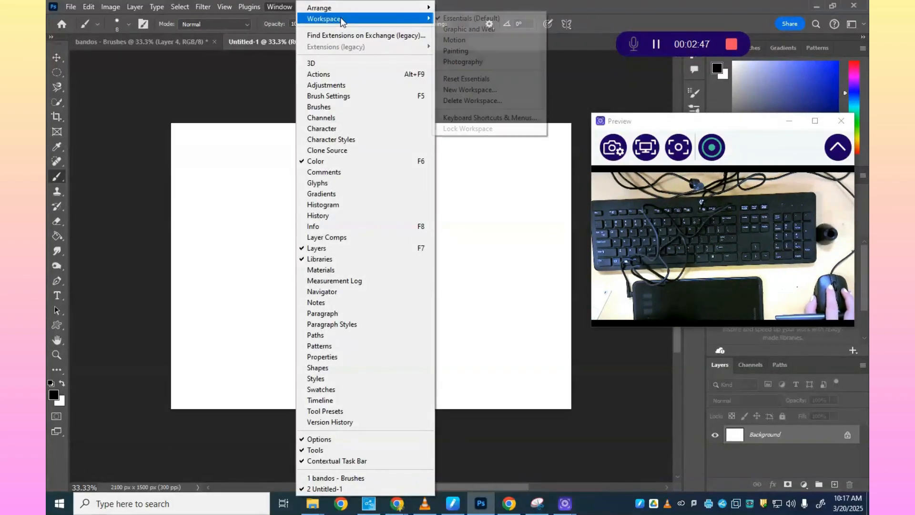
{"action": "mouse_move", "coordinate": [398, 15]}
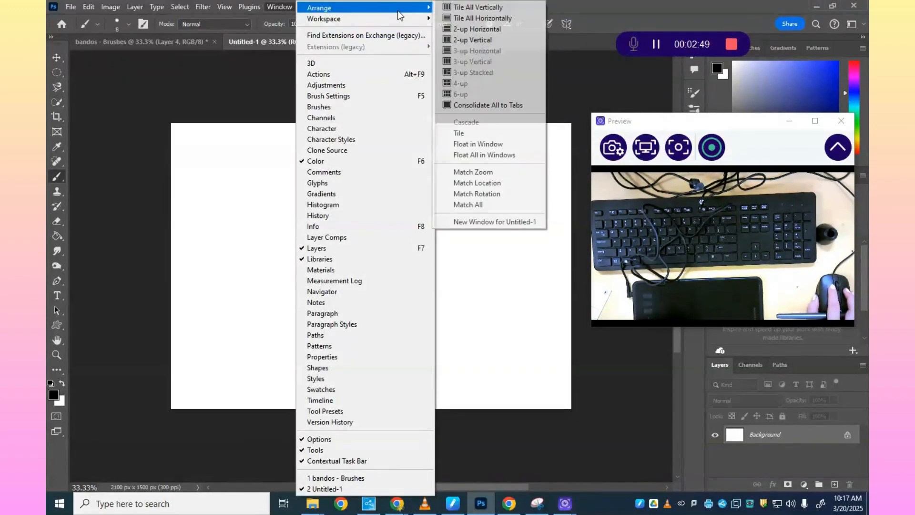
{"action": "left_click", "coordinate": [466, 39]}
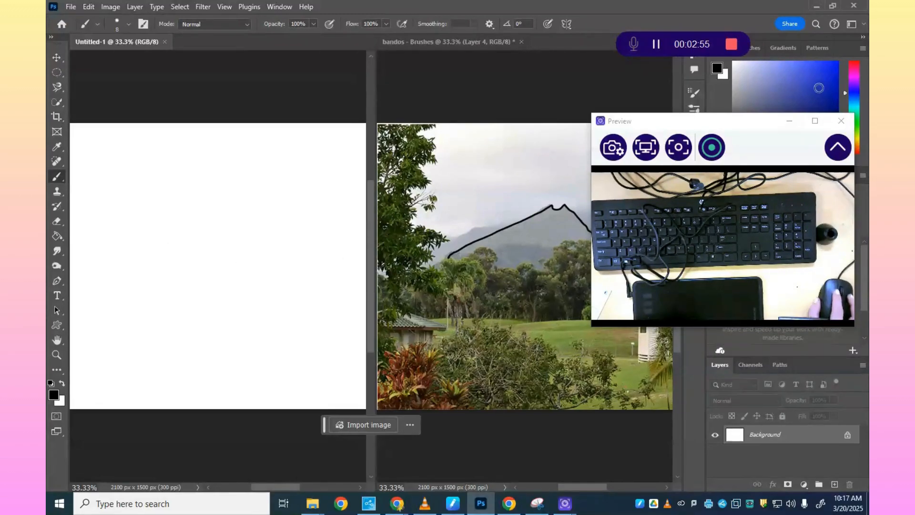
Move the camera preview window further off the landscape photo and hide Layer 4 with the traced lines
{"action": "left_click_drag", "start_coordinate": [627, 125], "coordinate": [682, 124]}
{"action": "left_click", "coordinate": [719, 435]}
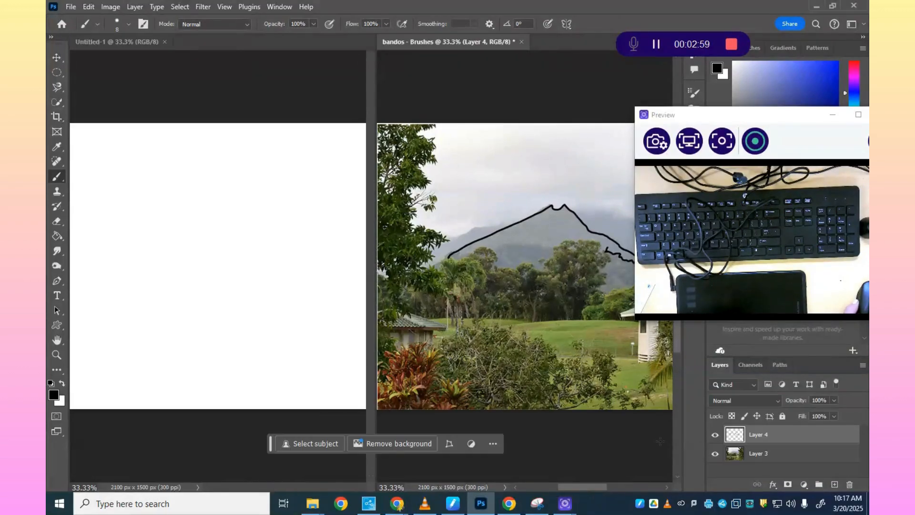
{"action": "left_click", "coordinate": [714, 437]}
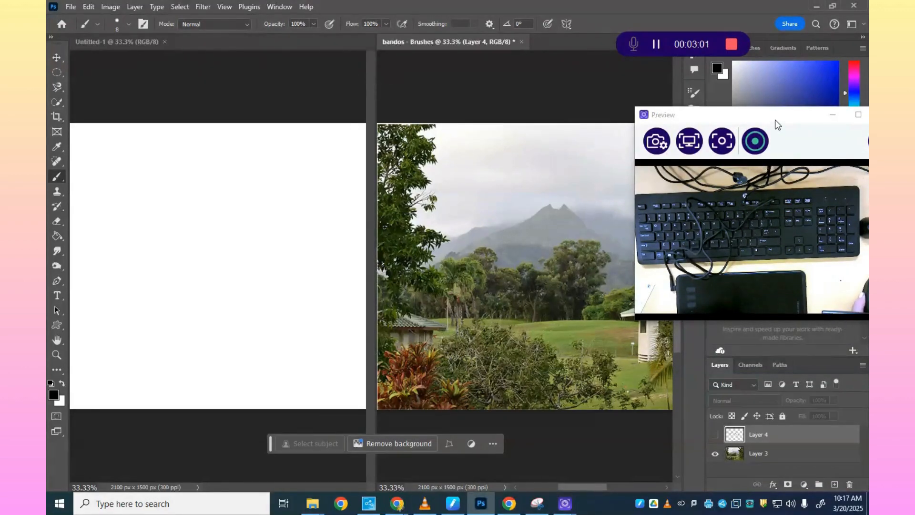
Draw the twin-peaked mountain outline and the start of the treeline freehand in the blank document, using the photo as reference
{"action": "left_click", "coordinate": [123, 254]}
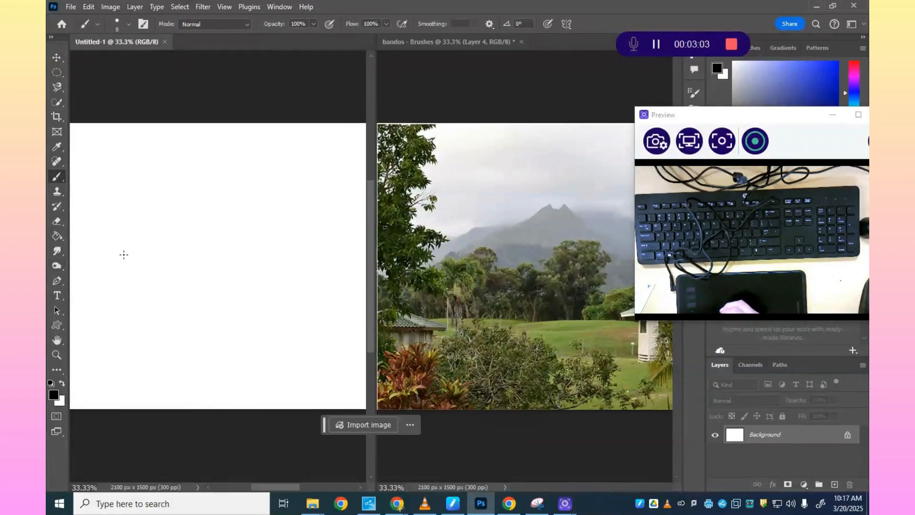
{"action": "mouse_move", "coordinate": [116, 276]}
{"action": "left_mouse_down"}
{"action": "mouse_move", "coordinate": [175, 194]}
{"action": "mouse_move", "coordinate": [191, 194]}
{"action": "mouse_move", "coordinate": [218, 228]}
{"action": "mouse_move", "coordinate": [289, 280]}
{"action": "left_mouse_up"}
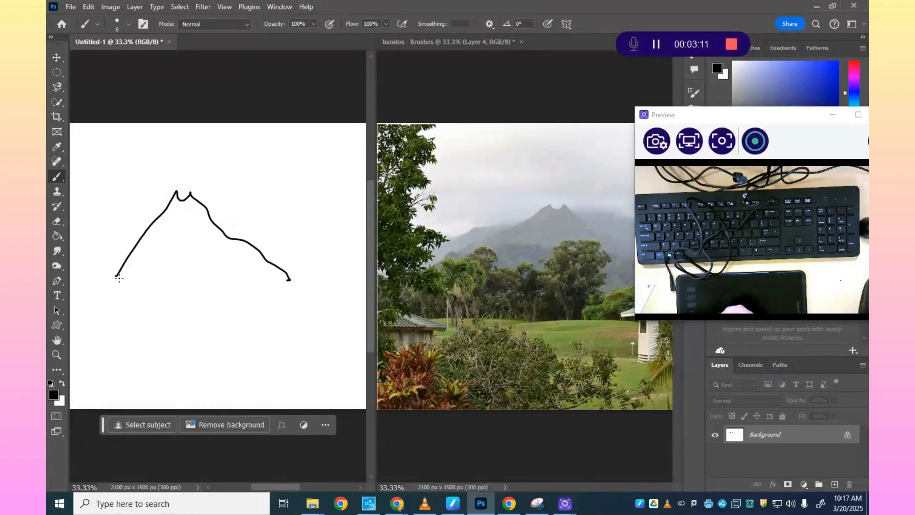
{"action": "left_click_drag", "start_coordinate": [122, 272], "coordinate": [137, 273]}
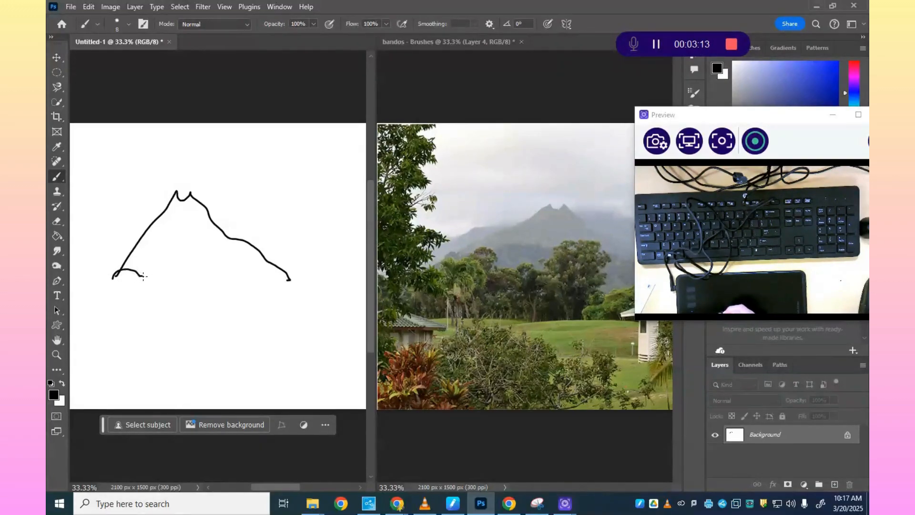